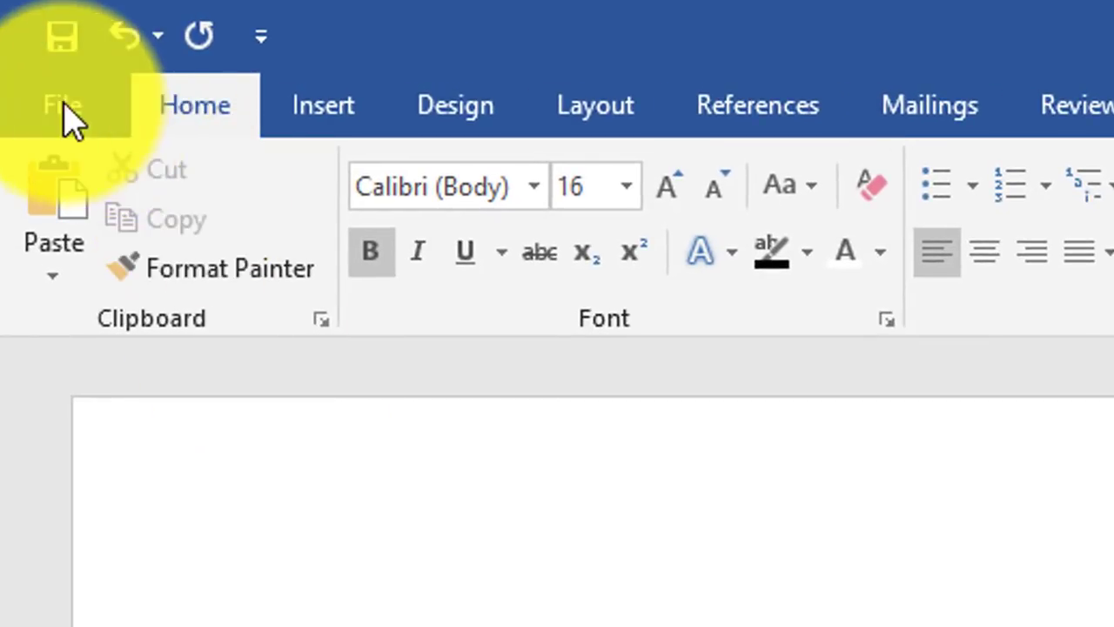
Create a new blank Word document (Document7) from the File menu's New page.
left_click(61, 111)
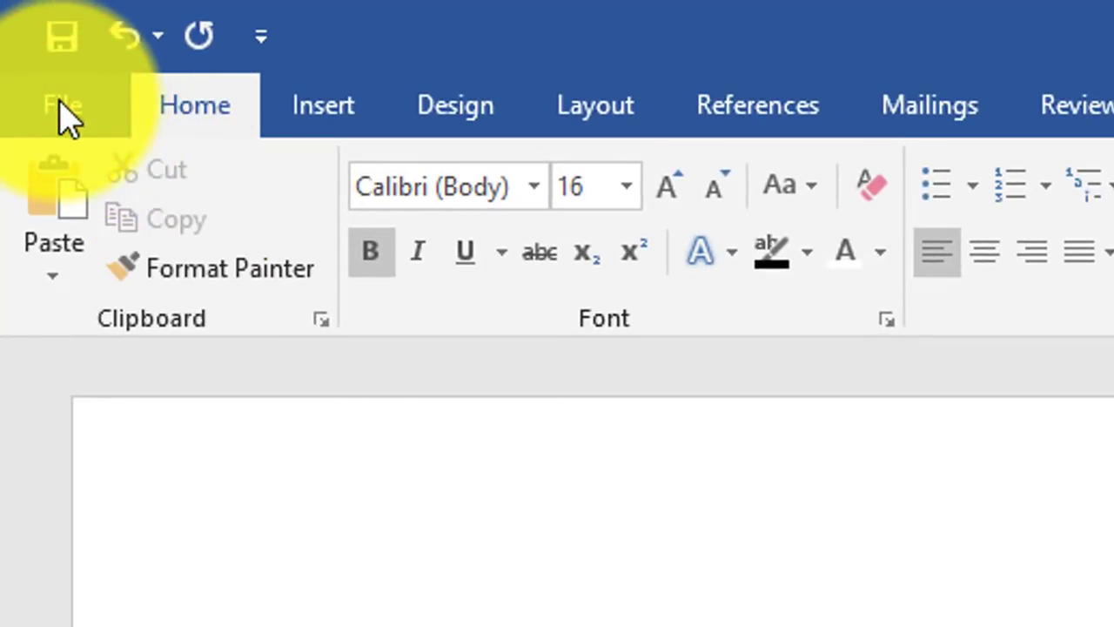
left_click(66, 113)
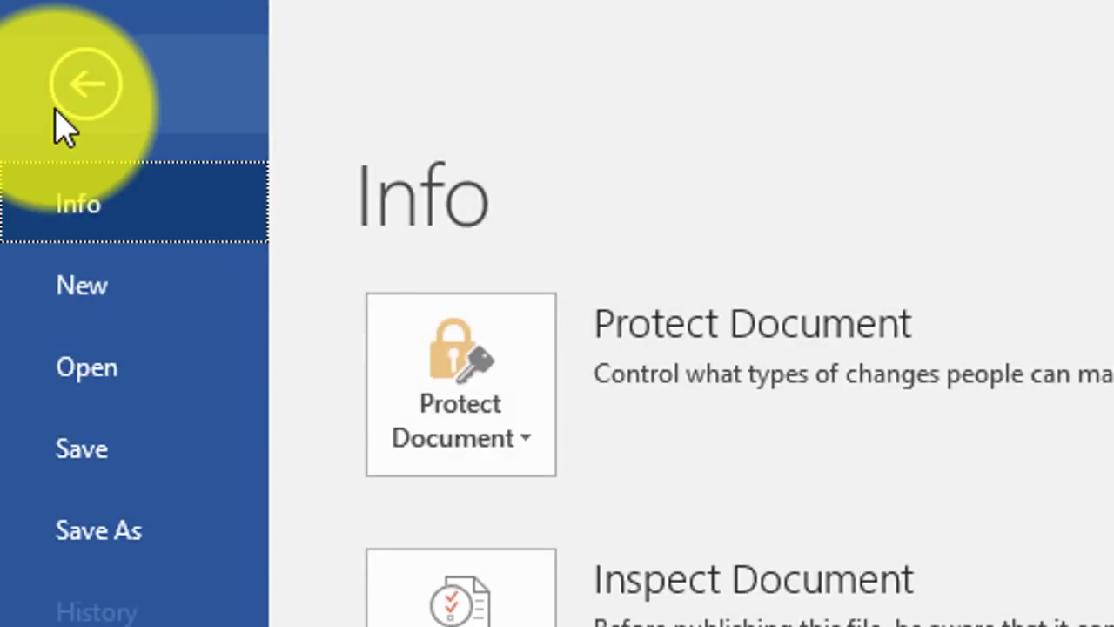
left_click(94, 283)
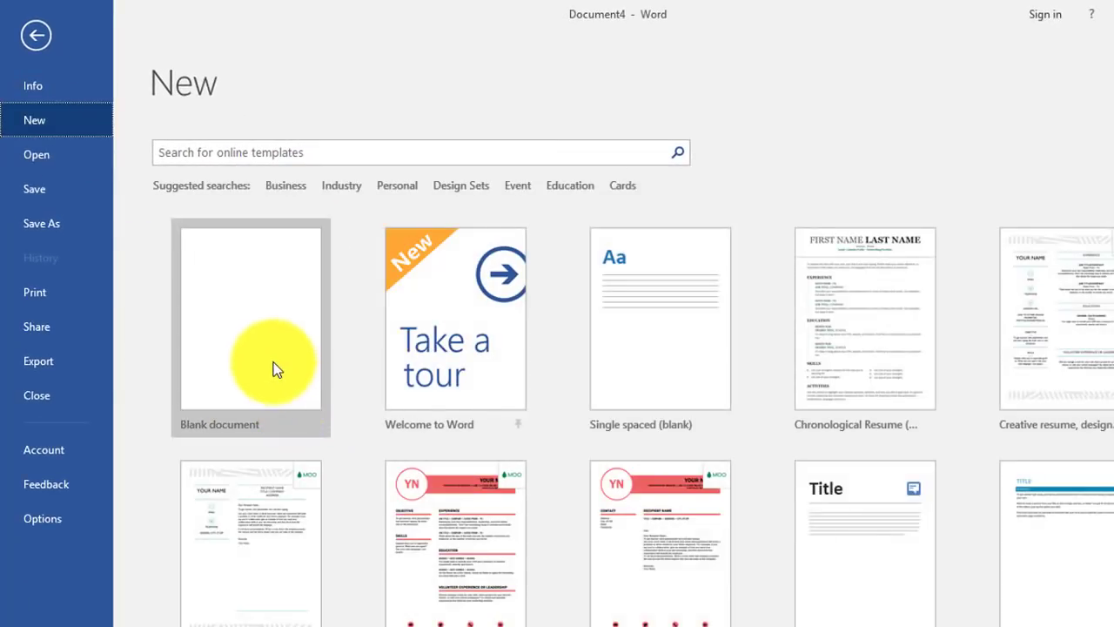
left_click(268, 357)
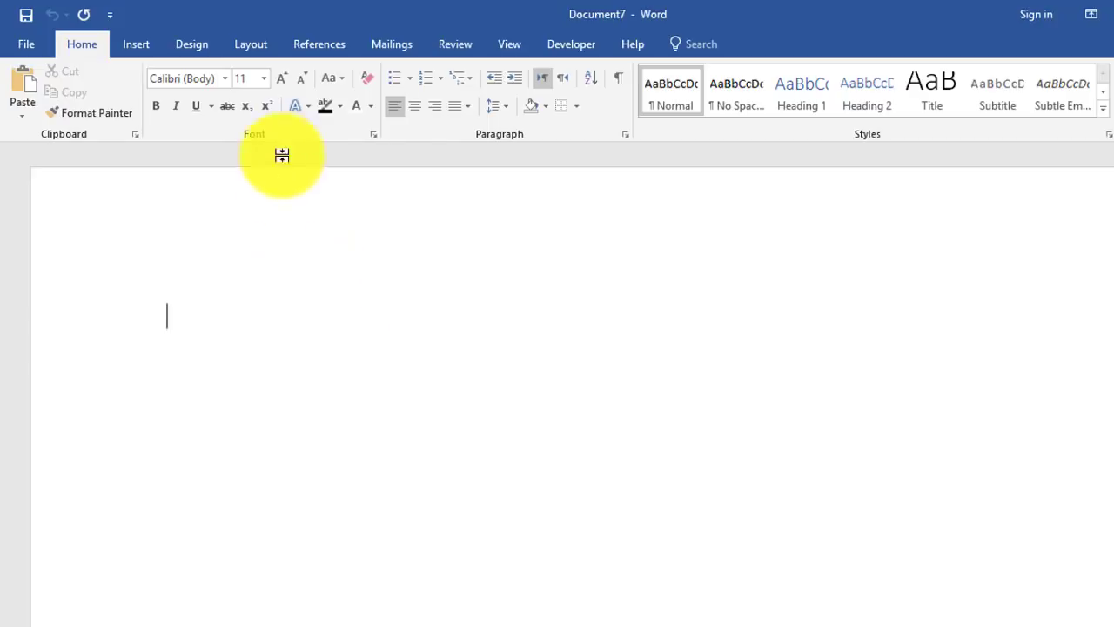
Change Document7's paper size to A4 (8.27" x 11.69") from the Layout Size list.
left_click(259, 44)
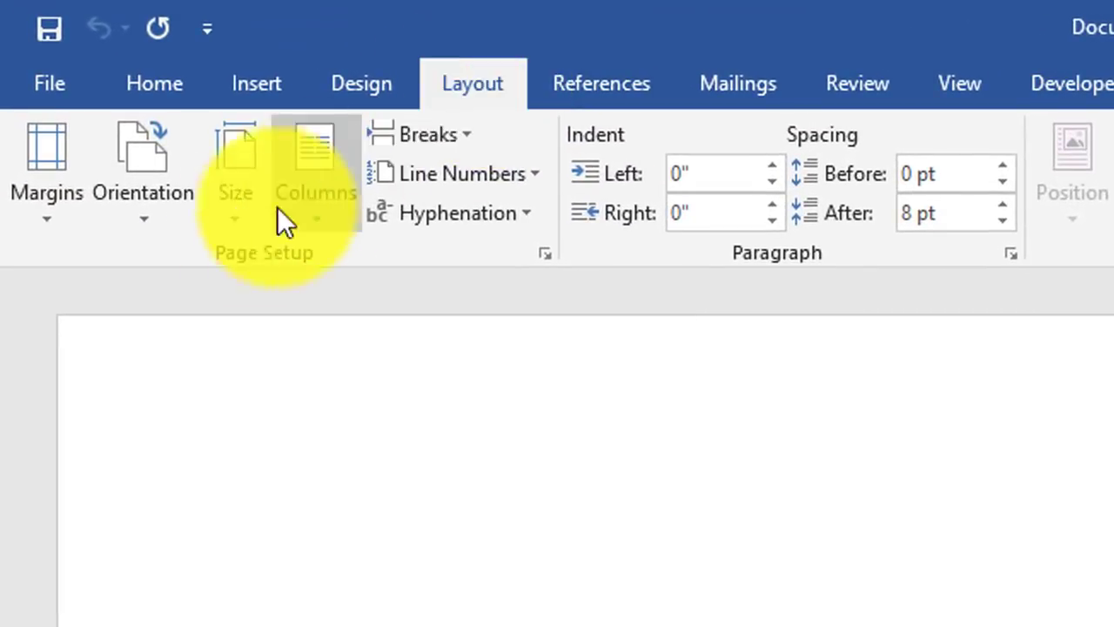
left_click(226, 226)
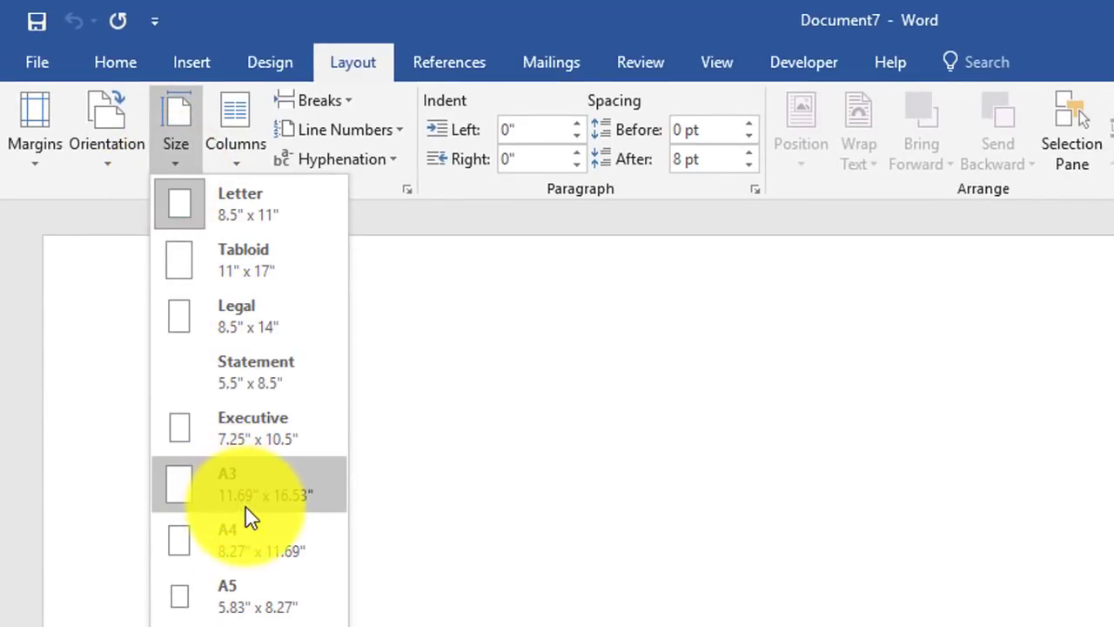
left_click(253, 555)
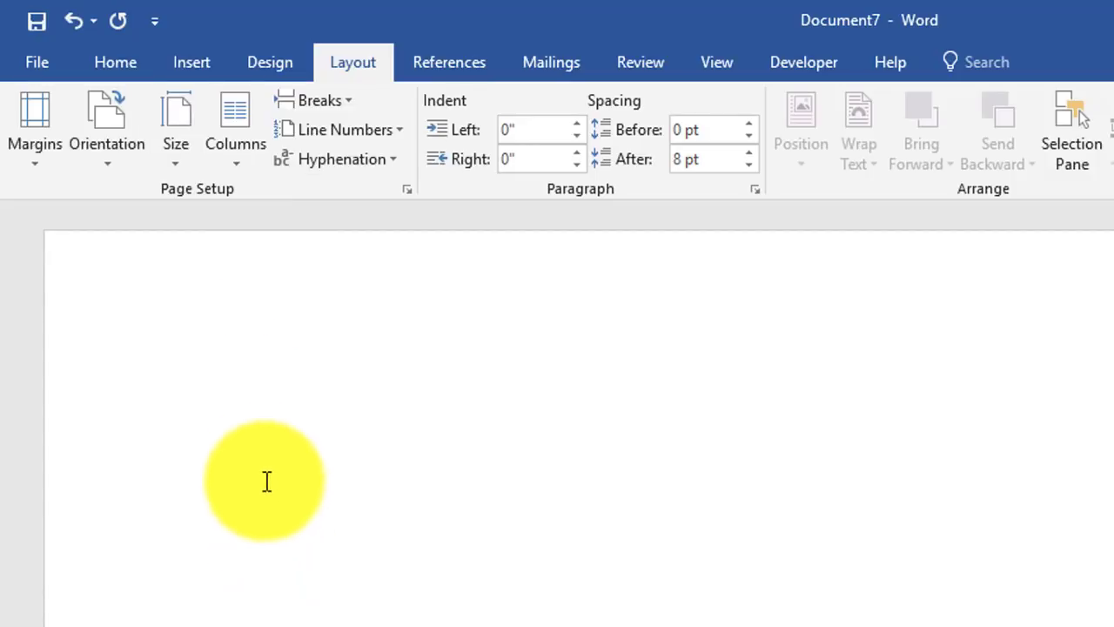
Set custom margins of 0.5 inch top and bottom, keeping left and right at 1 inch.
left_click(48, 173)
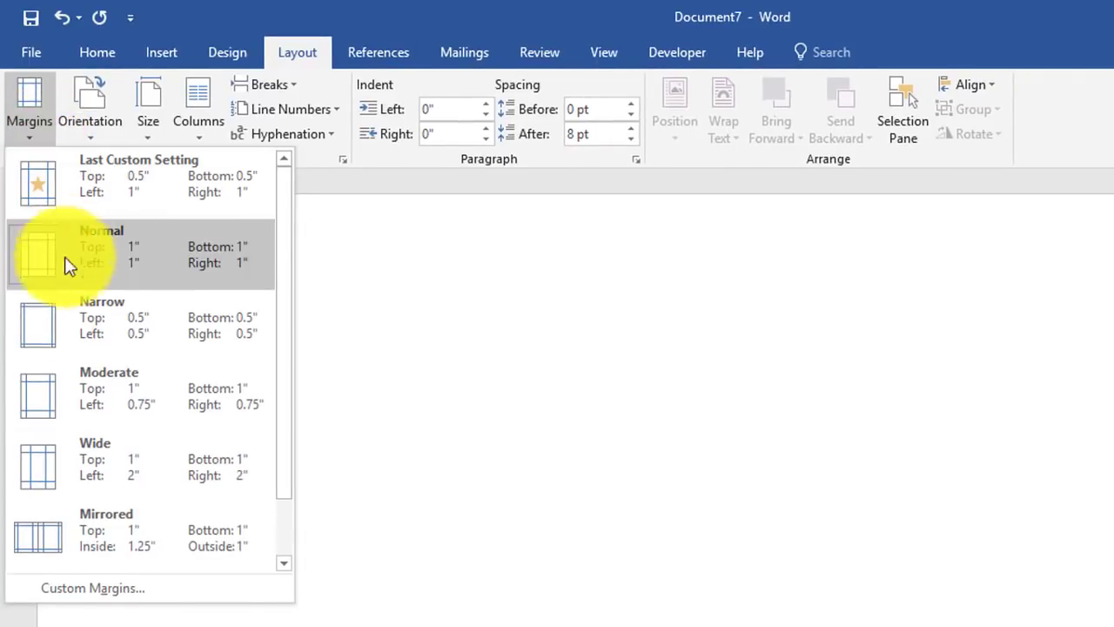
left_click(102, 594)
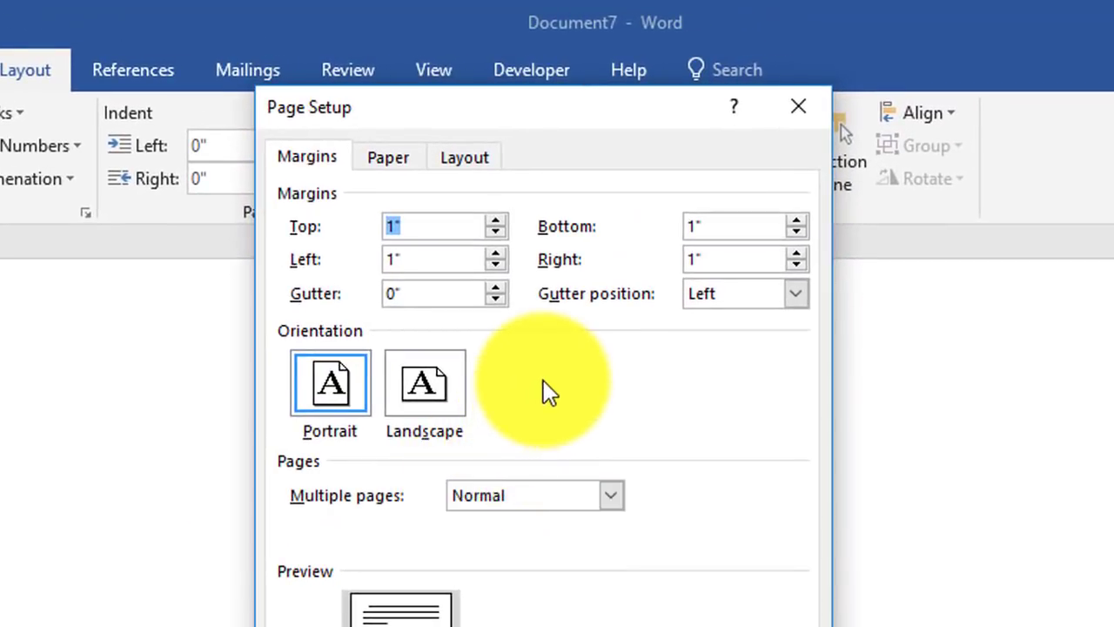
left_click(494, 232)
left_click(494, 233)
left_click(495, 233)
left_click(494, 232)
left_click(494, 232)
left_click(494, 233)
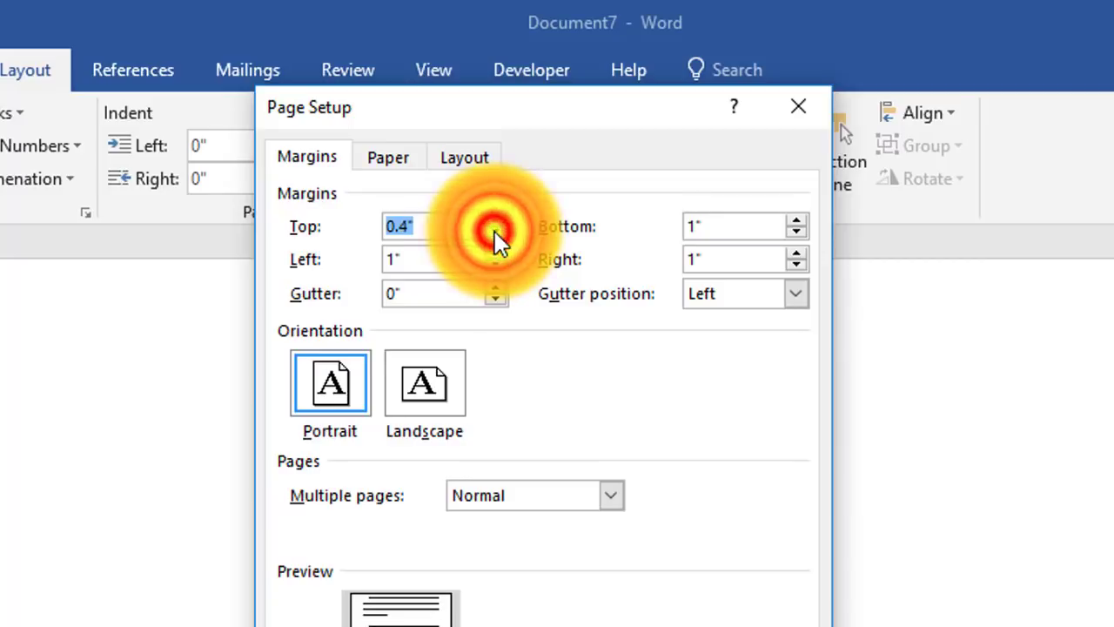
left_click(495, 220)
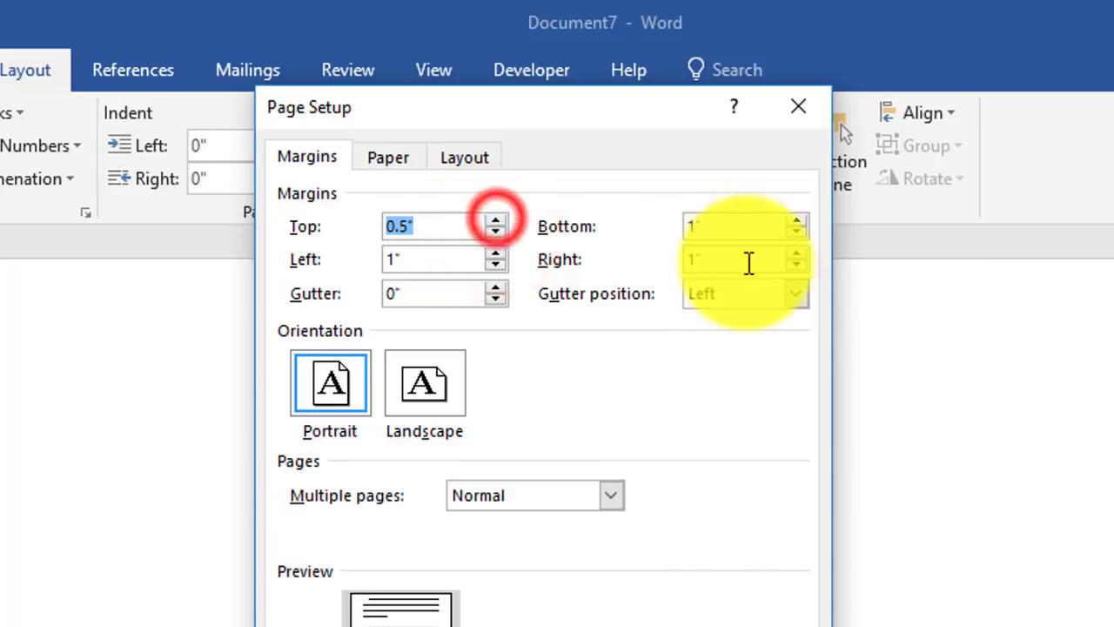
left_click(803, 231)
left_click(802, 231)
left_click(803, 232)
left_click(802, 232)
left_click(803, 232)
left_click(803, 231)
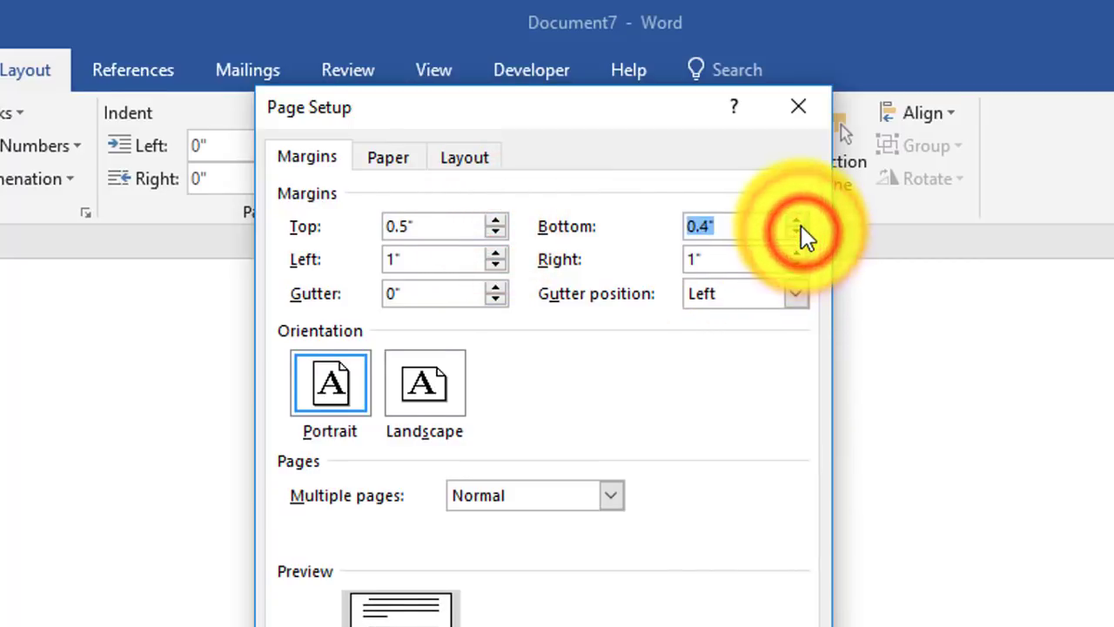
left_click(802, 219)
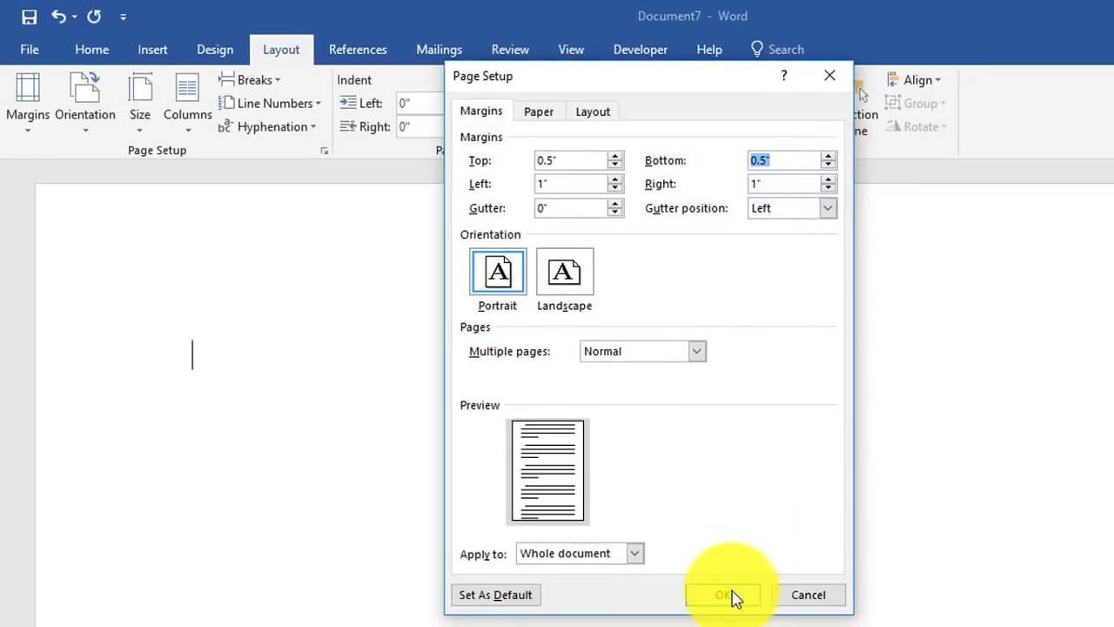
left_click(729, 605)
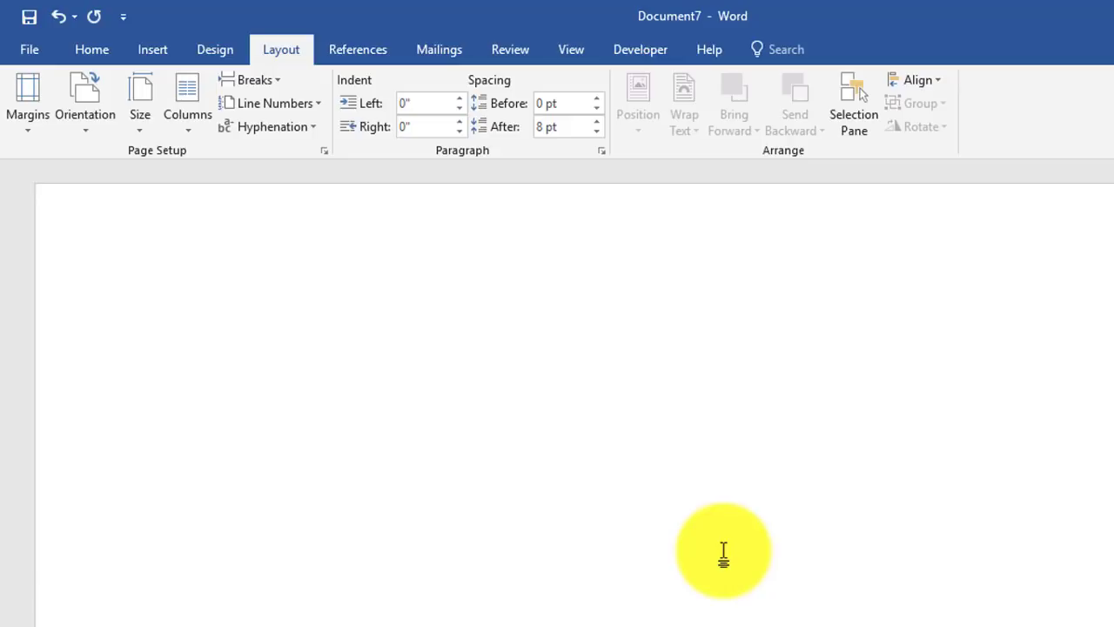
left_click(311, 276)
Clear the stray test text and set the typing font to Times New Roman, size 12.
type("Paper")
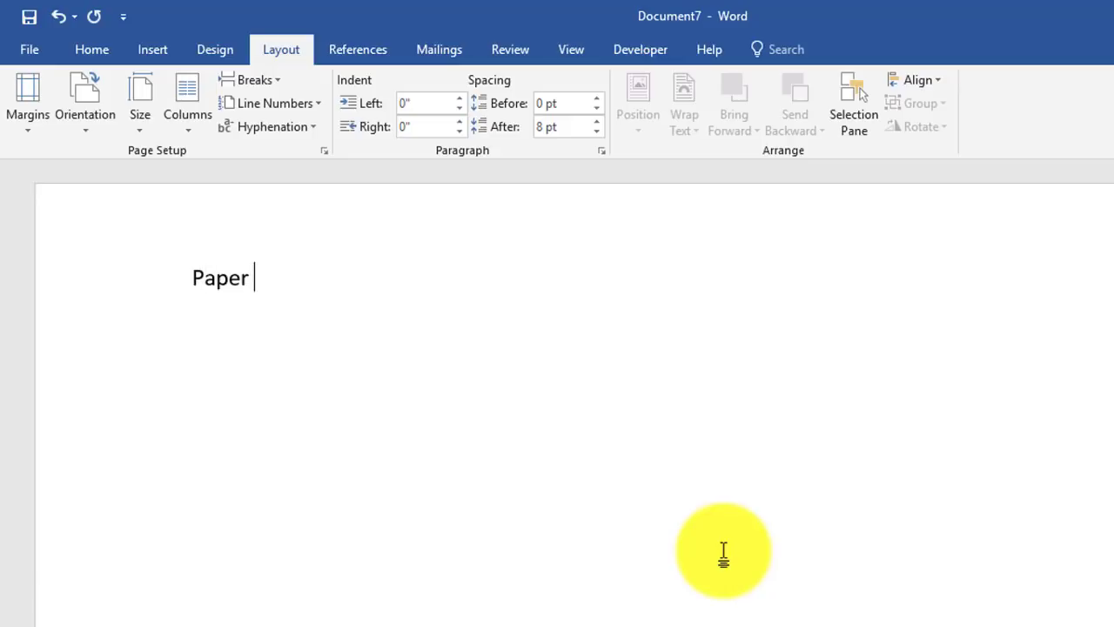
key("BackSpace")
key("BackSpace")
key("BackSpace")
key("BackSpace")
key("BackSpace")
key("BackSpace")
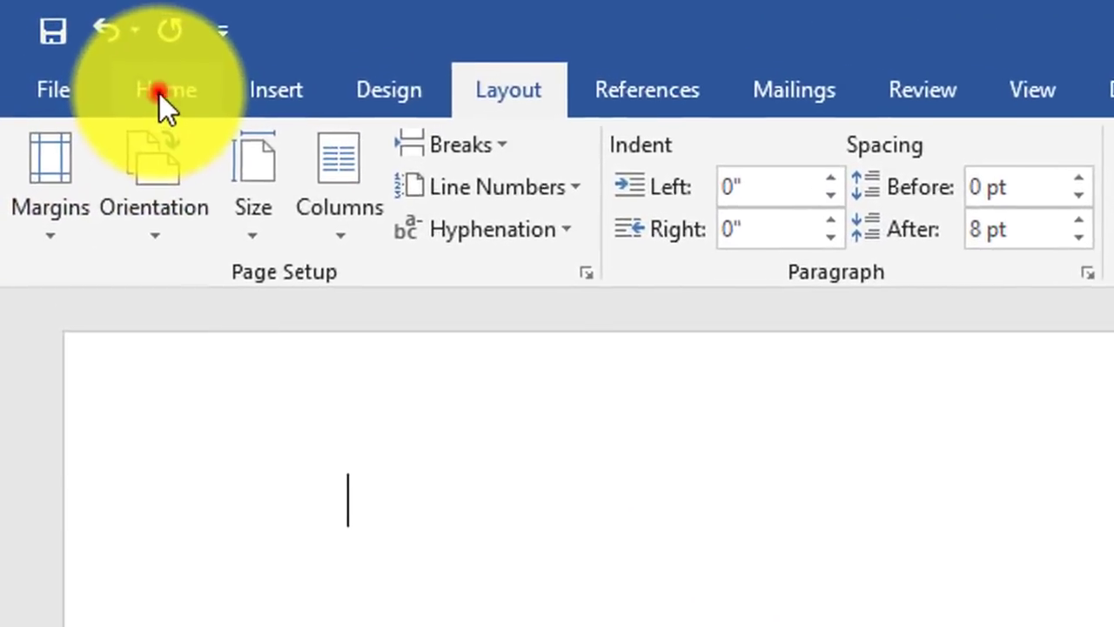
left_click(92, 48)
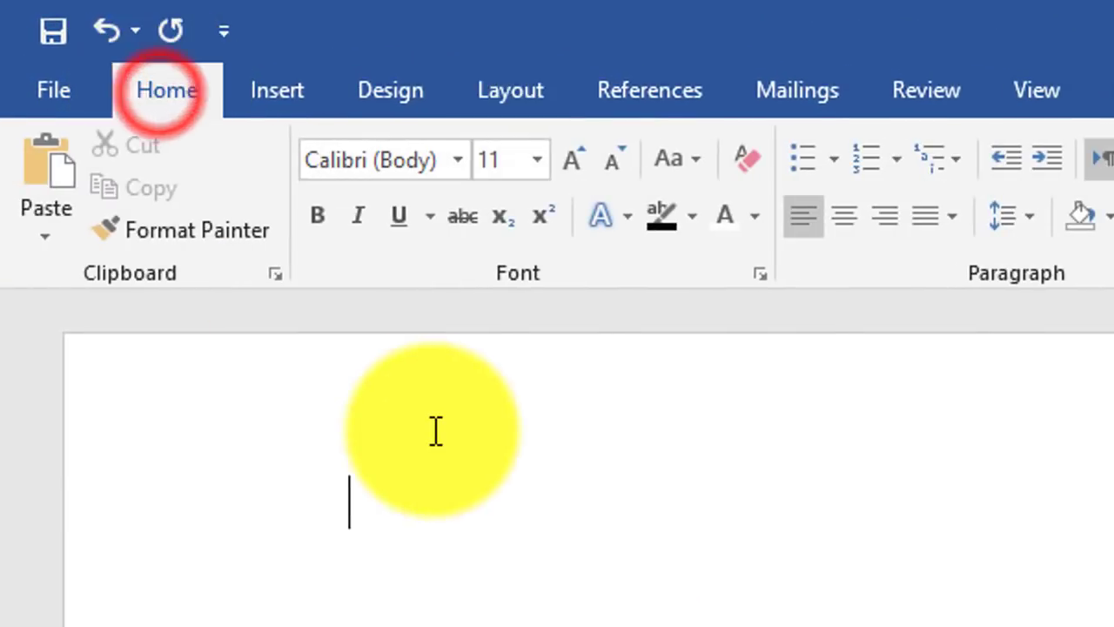
left_click(369, 160)
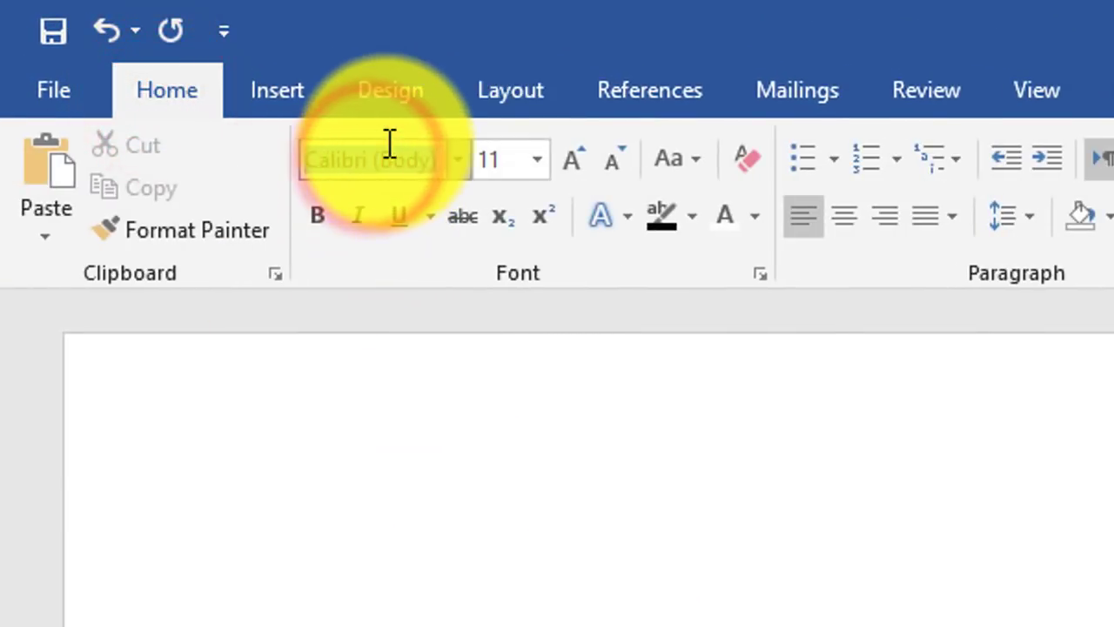
type("Times")
key("Return")
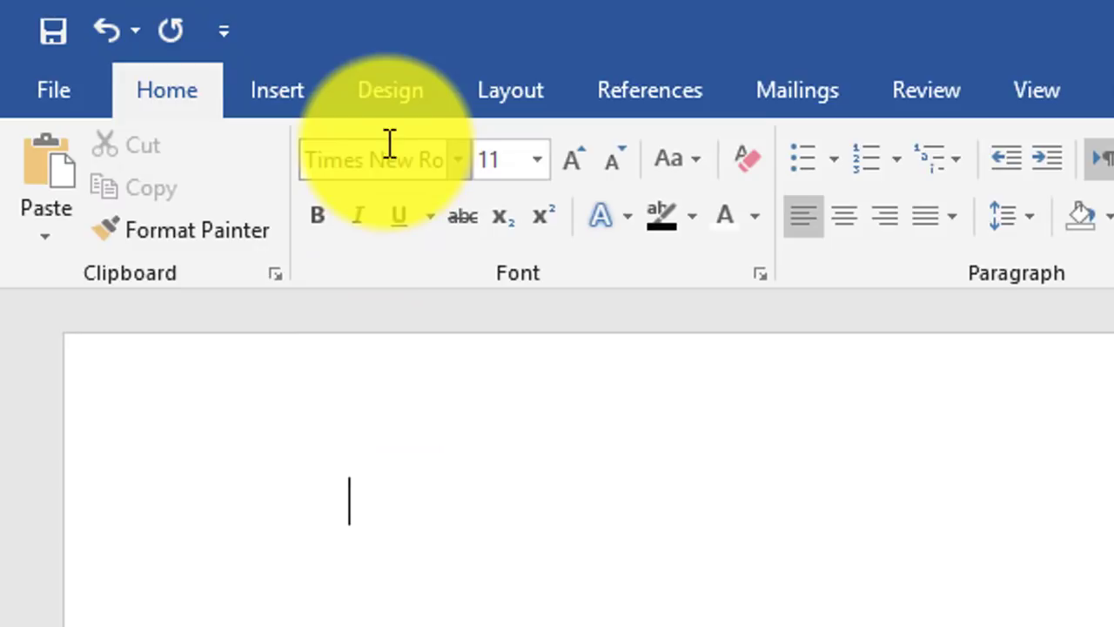
left_click(523, 162)
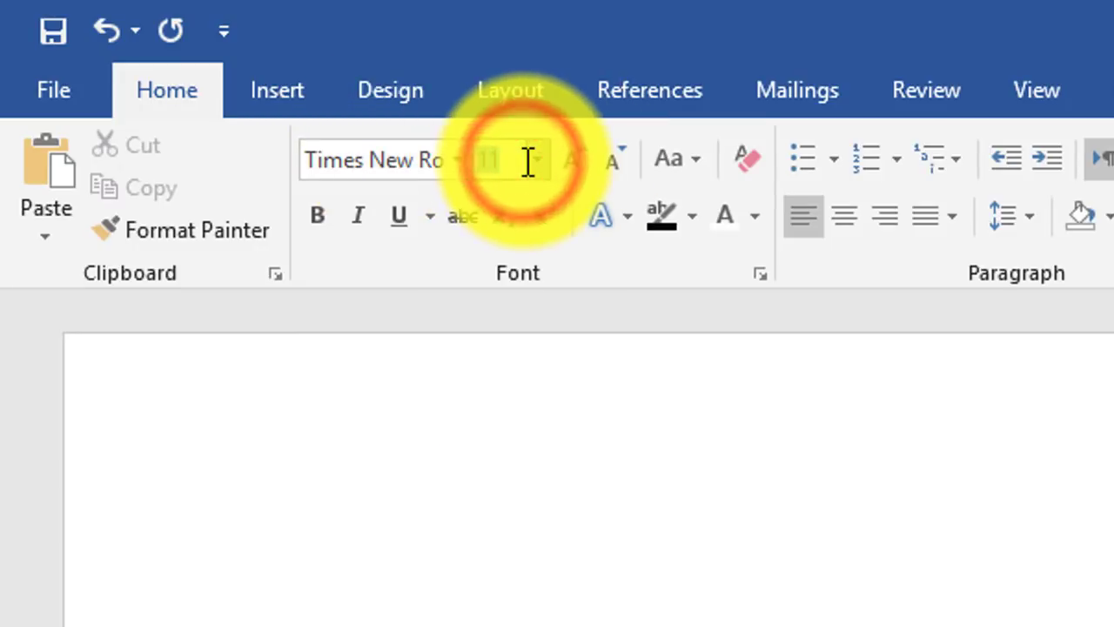
type("132")
key("Return")
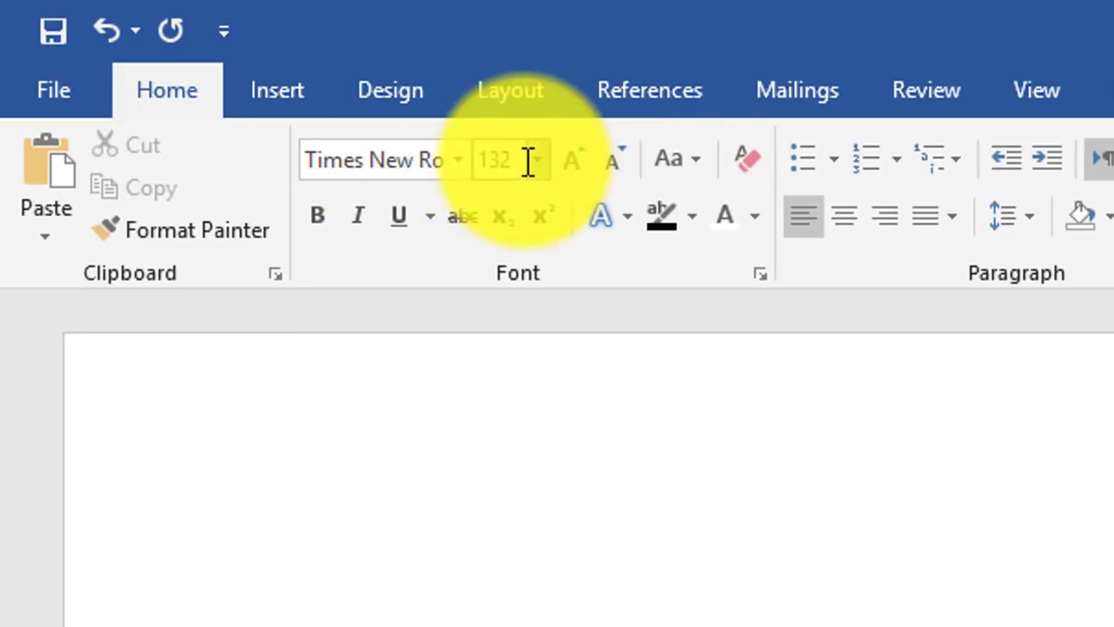
left_click(514, 159)
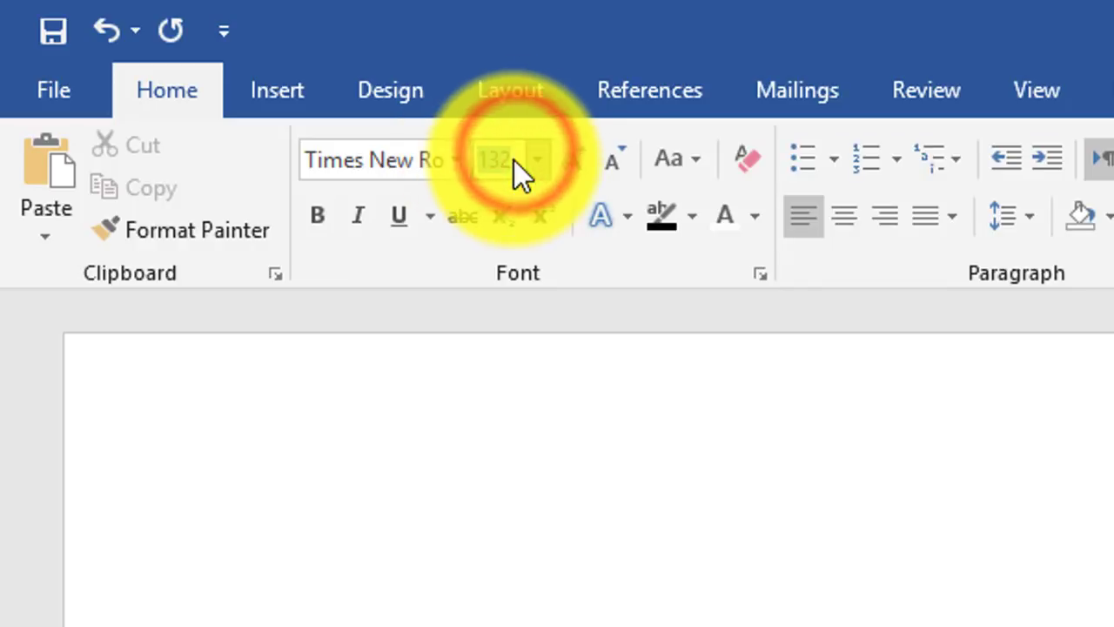
type("12")
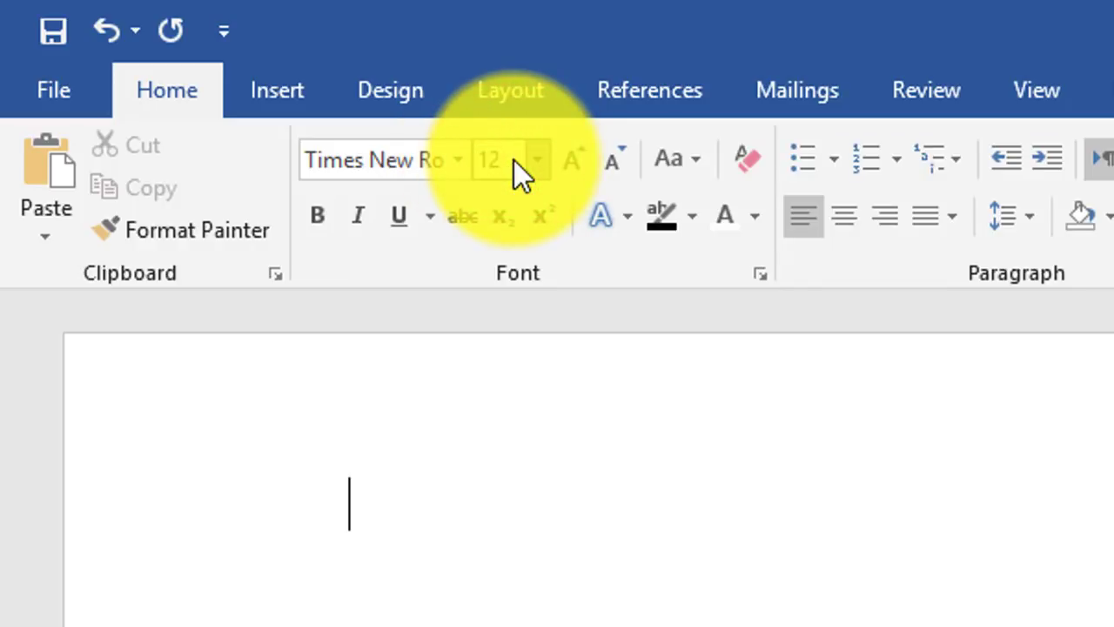
key("Return")
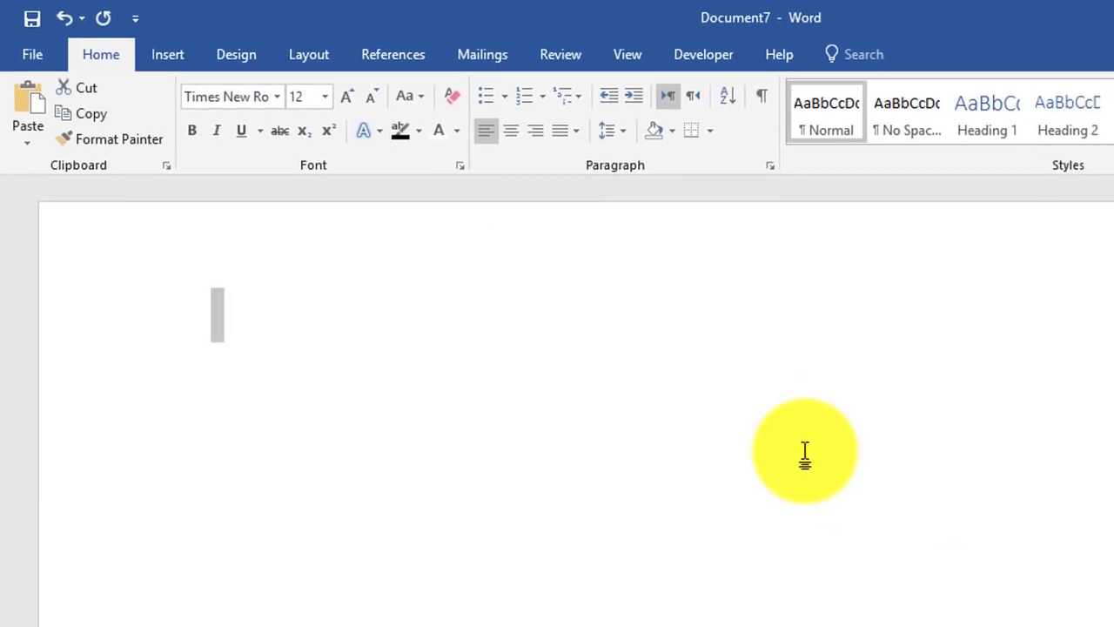
Use 1.15 line spacing with 0 pt after paragraphs, then type 'Paper C'.
left_click(623, 138)
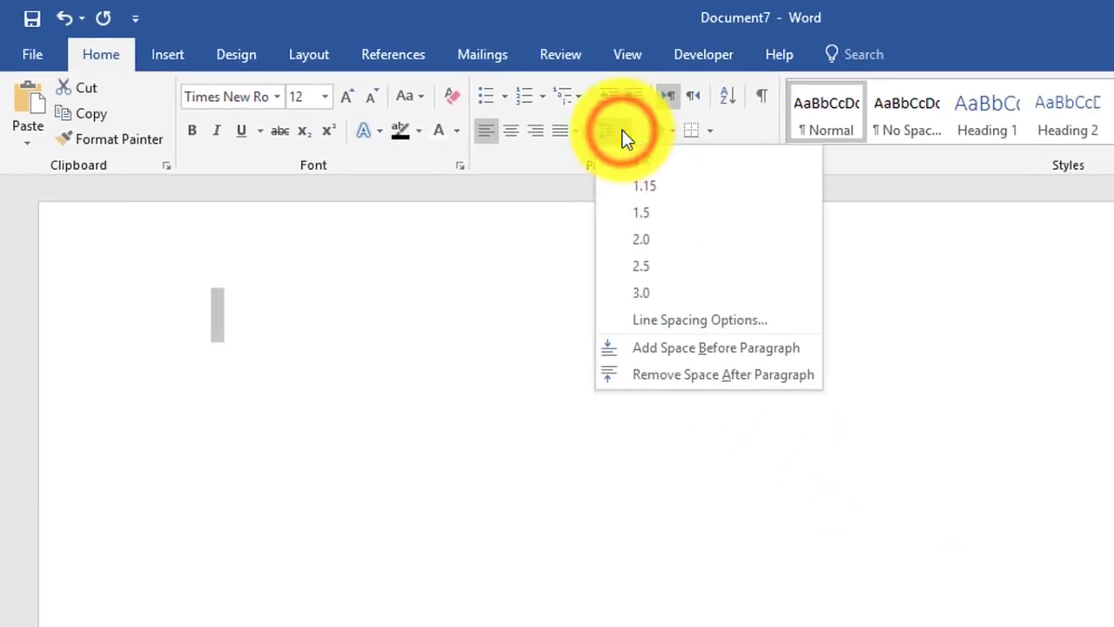
left_click(646, 197)
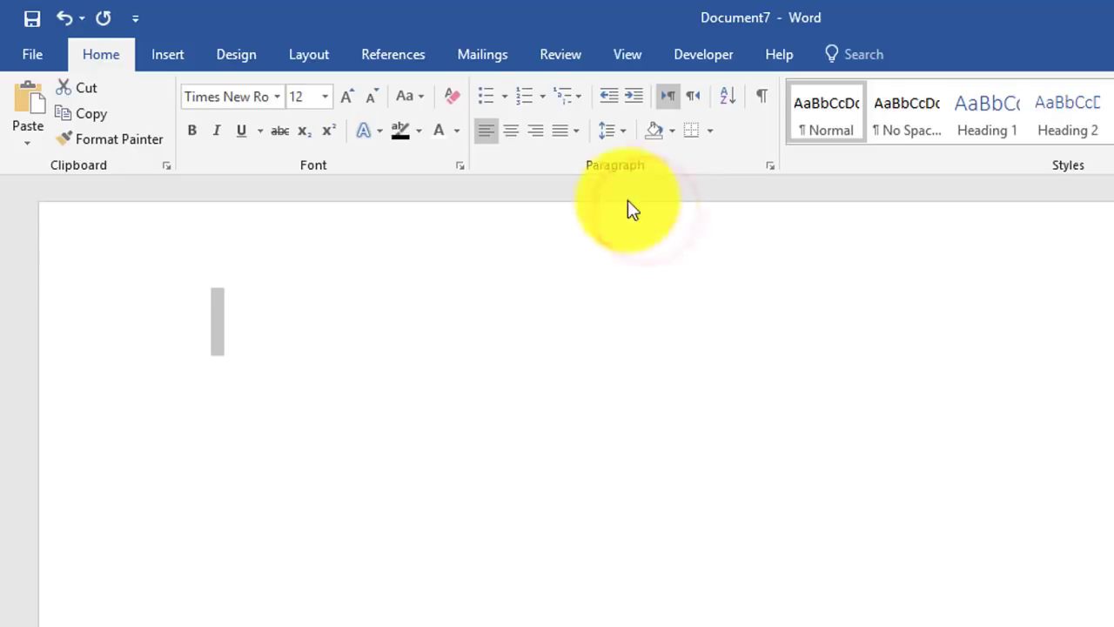
left_click(316, 52)
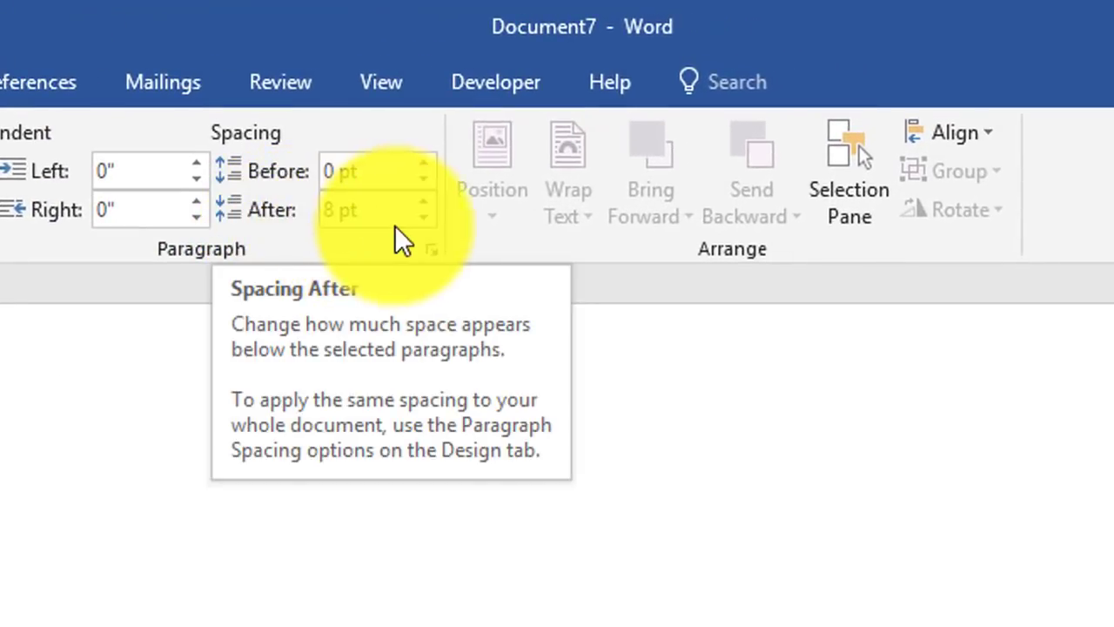
left_click(423, 218)
left_click(423, 217)
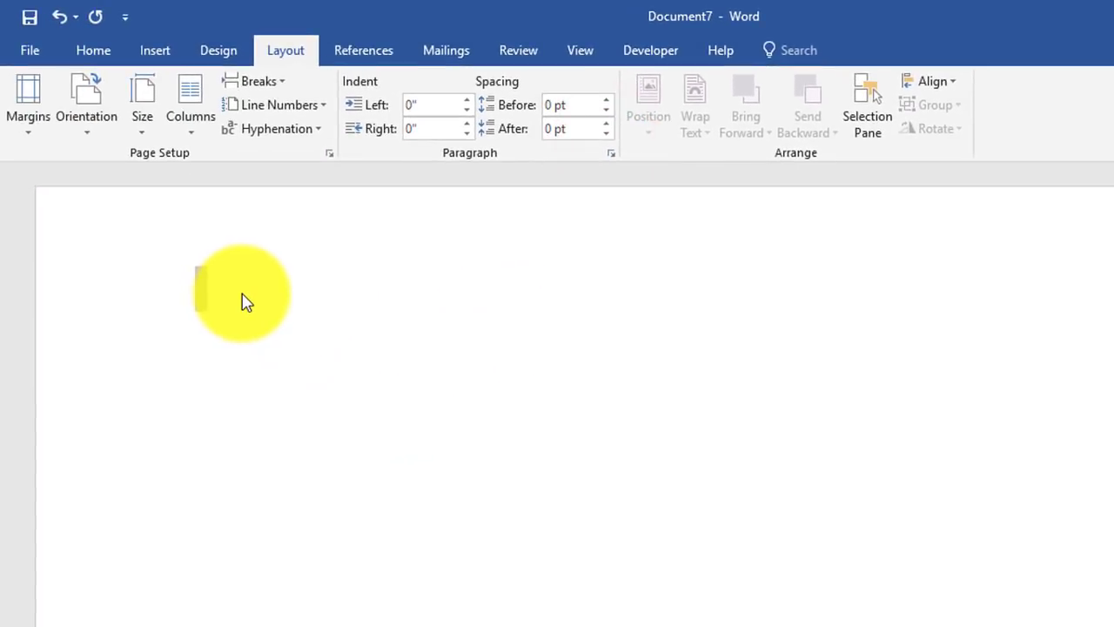
type("Paper C")
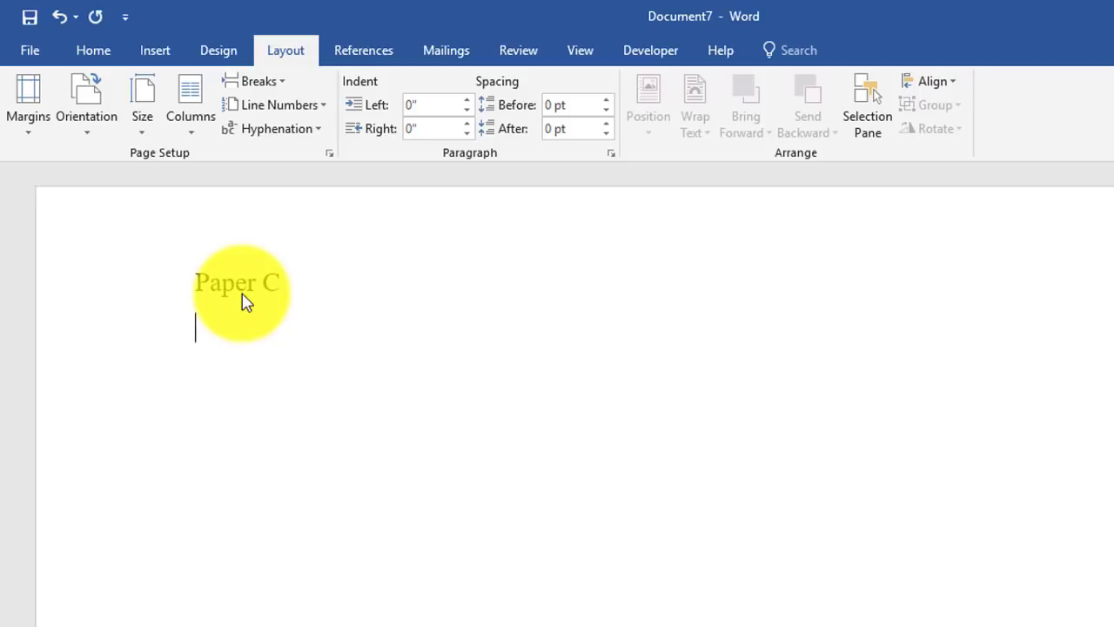
Type 'Name of Board', then tab across to 'Grade Viii. Assessment 2018' on the same line.
type("Name ")
type("o")
key("BackSpace")
key("BackSpace")
type("of")
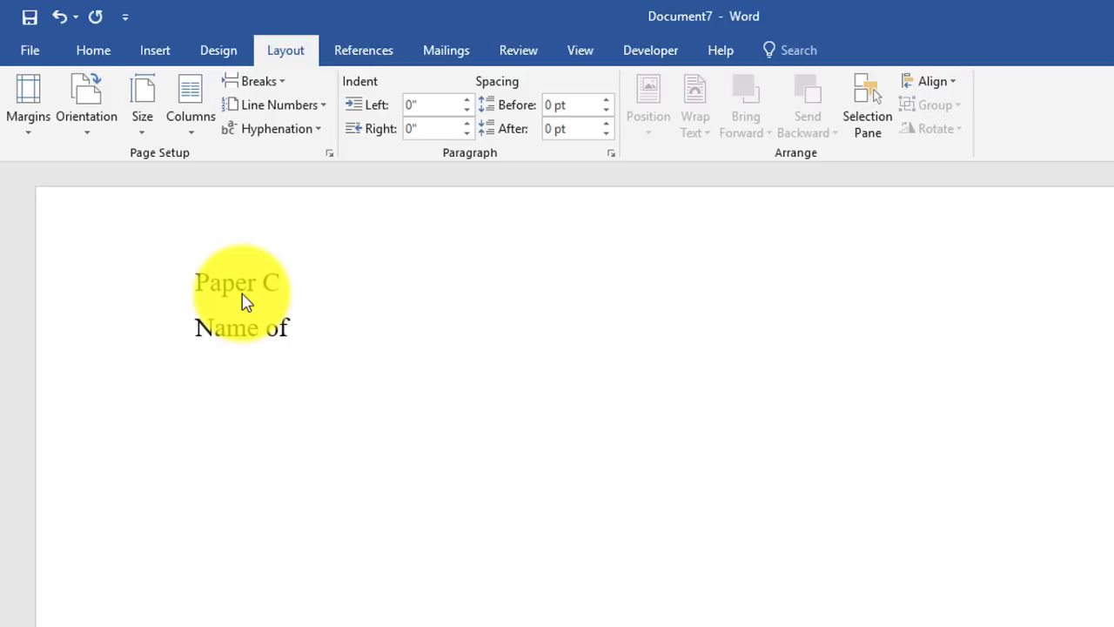
type(" Ba")
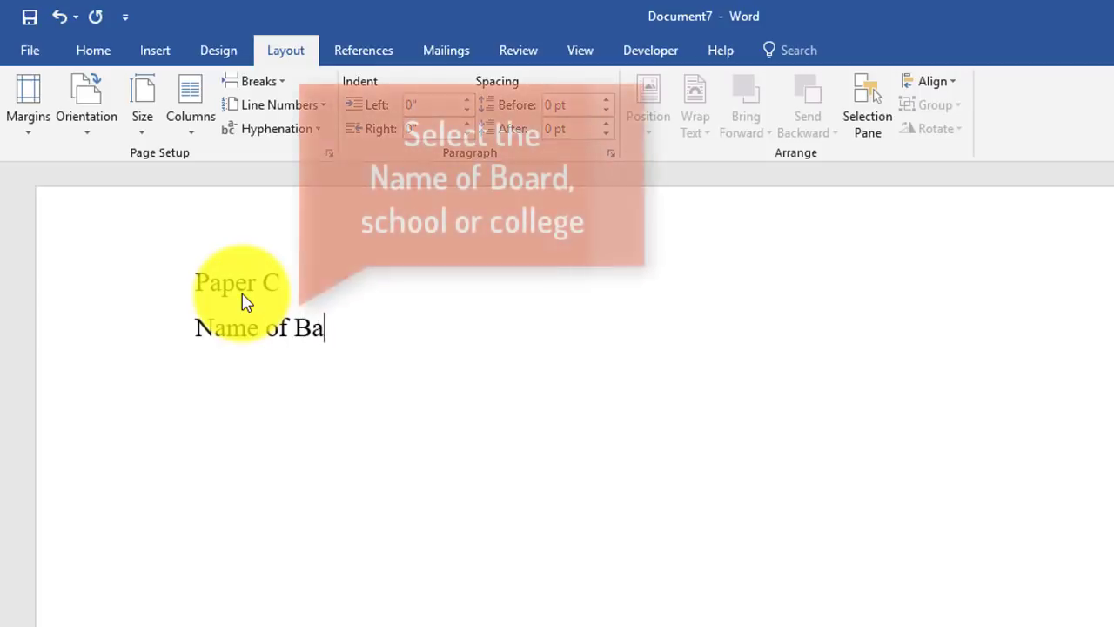
key("BackSpace")
type("oard")
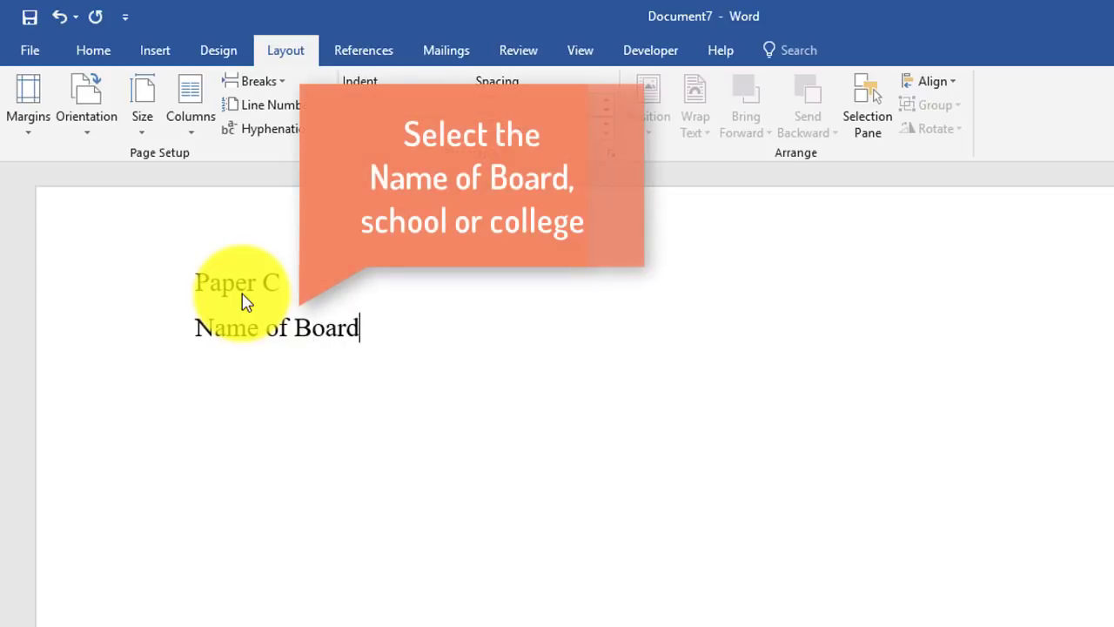
key("Tab")
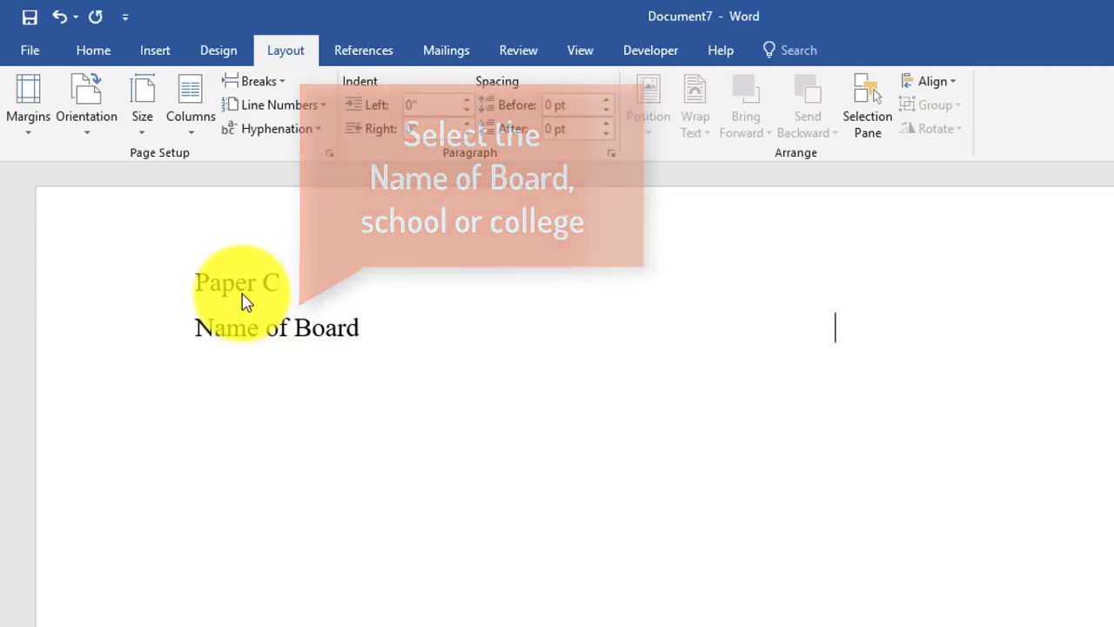
type("Grad")
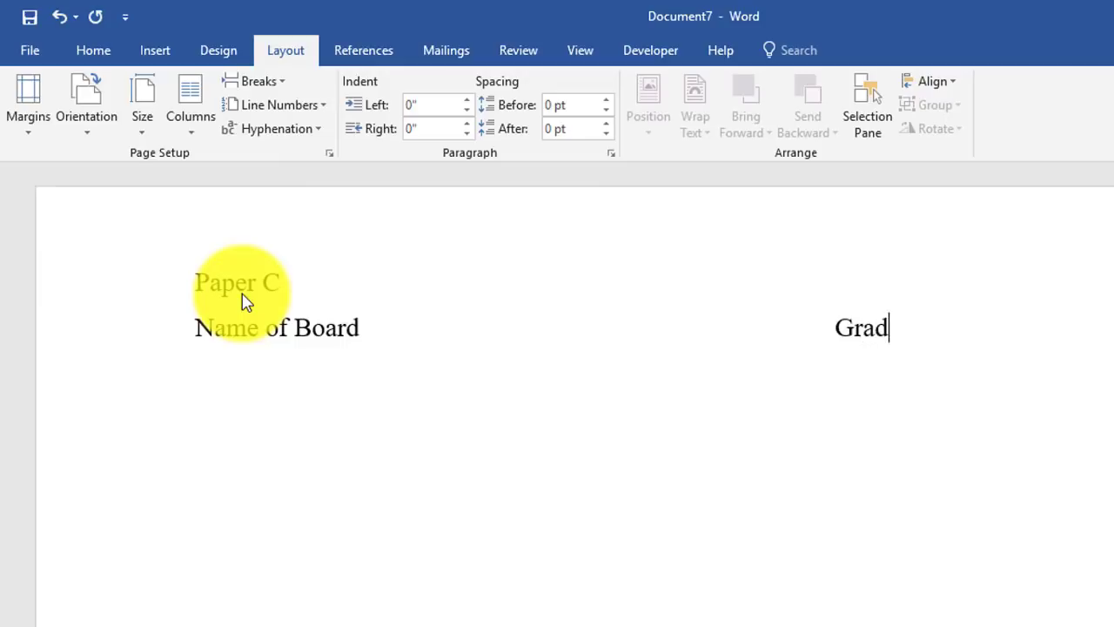
type("e ")
type("V")
type("ii")
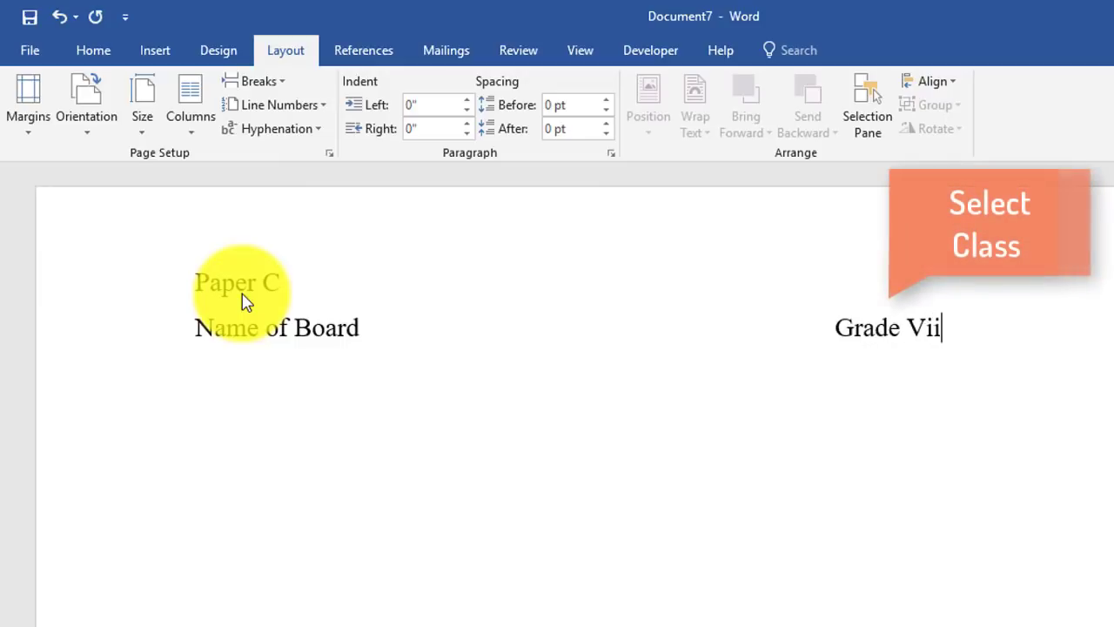
type("i. ")
type("As")
type("ses")
type("sment ")
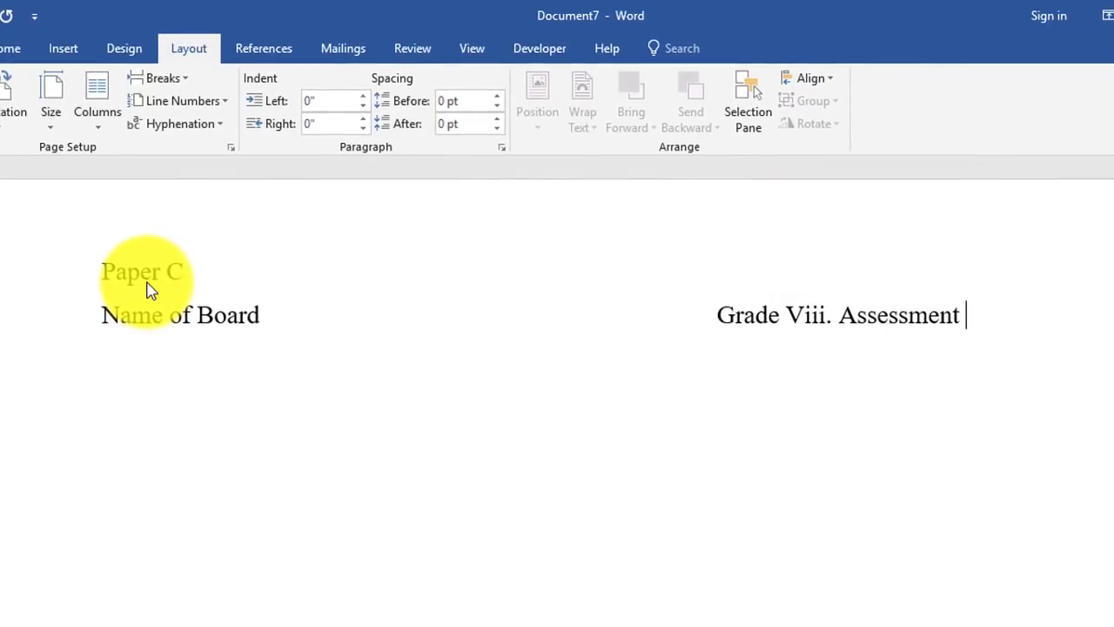
type("2018")
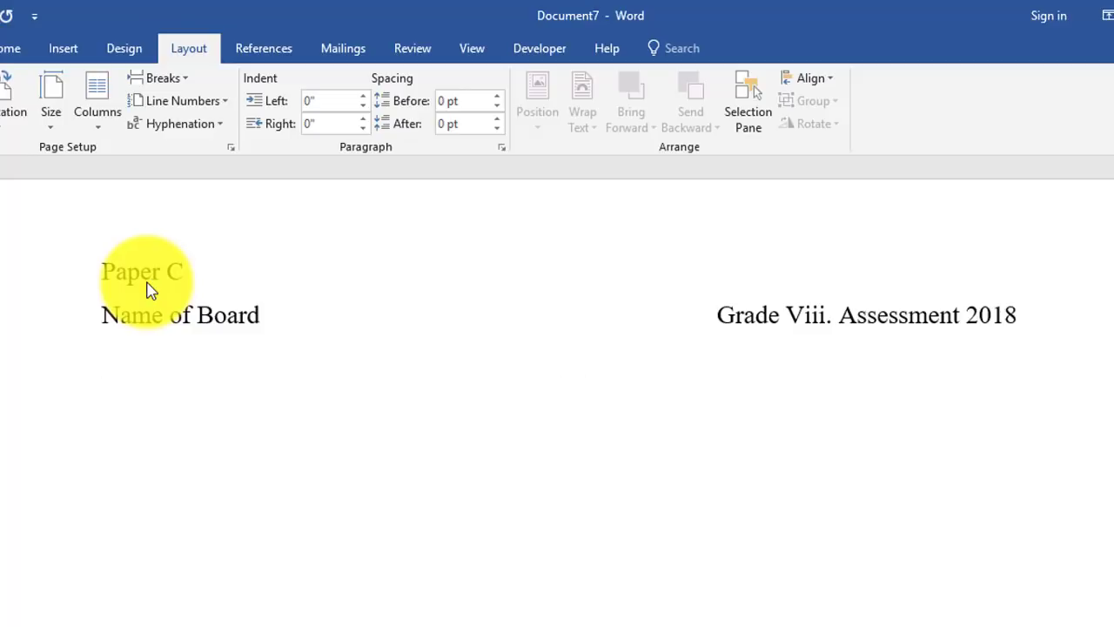
Type the centred title 'Computer Education (English Medium)' on the next line.
type("C")
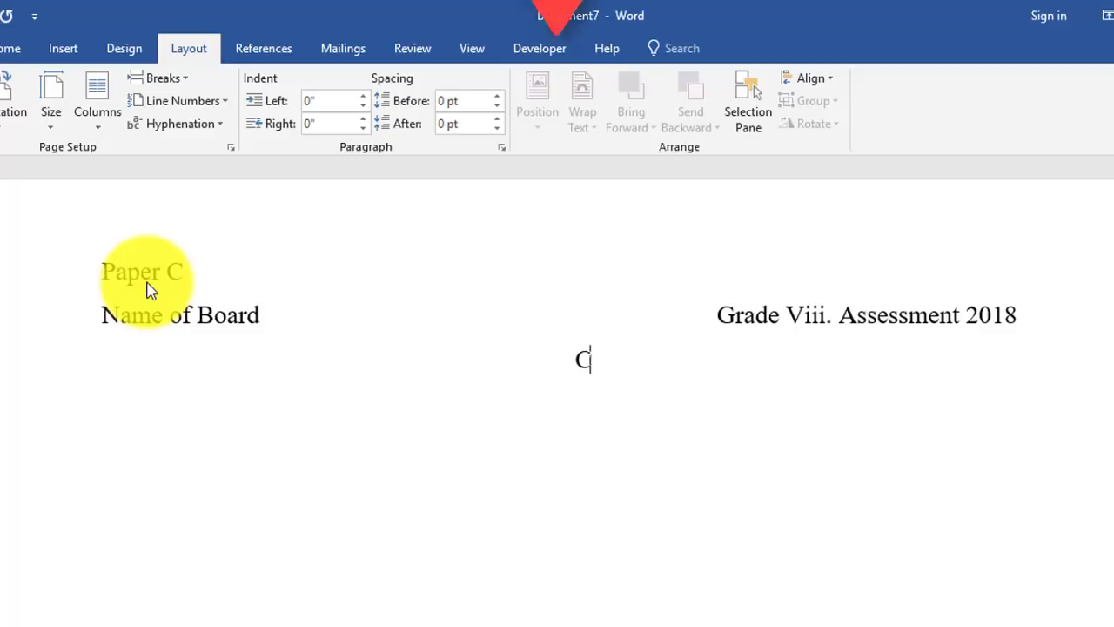
type("omputer")
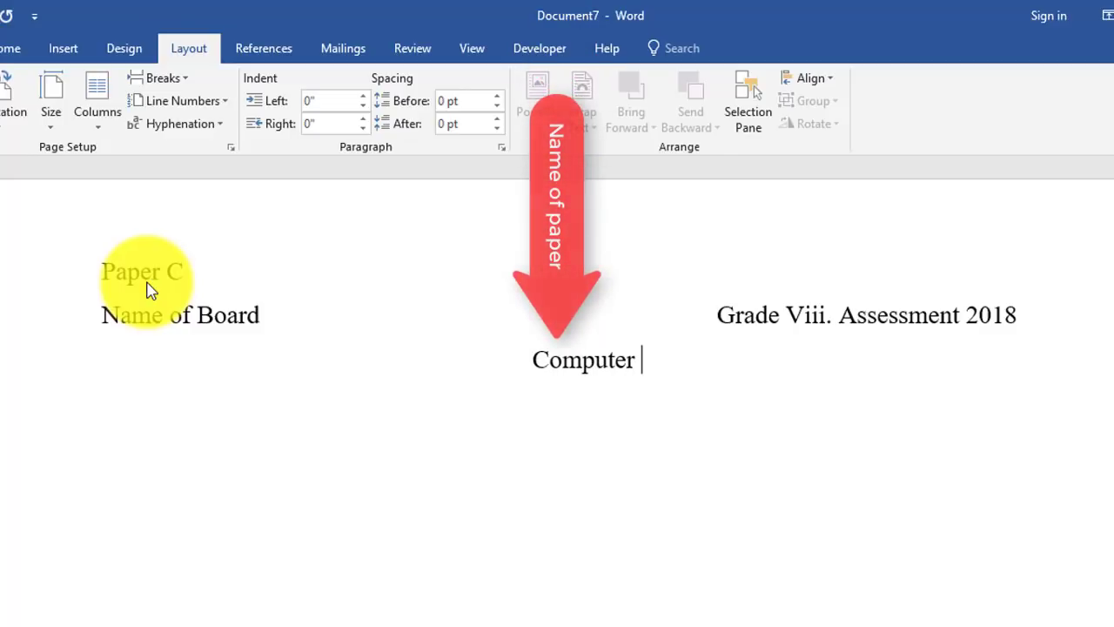
type(" E")
type("duc")
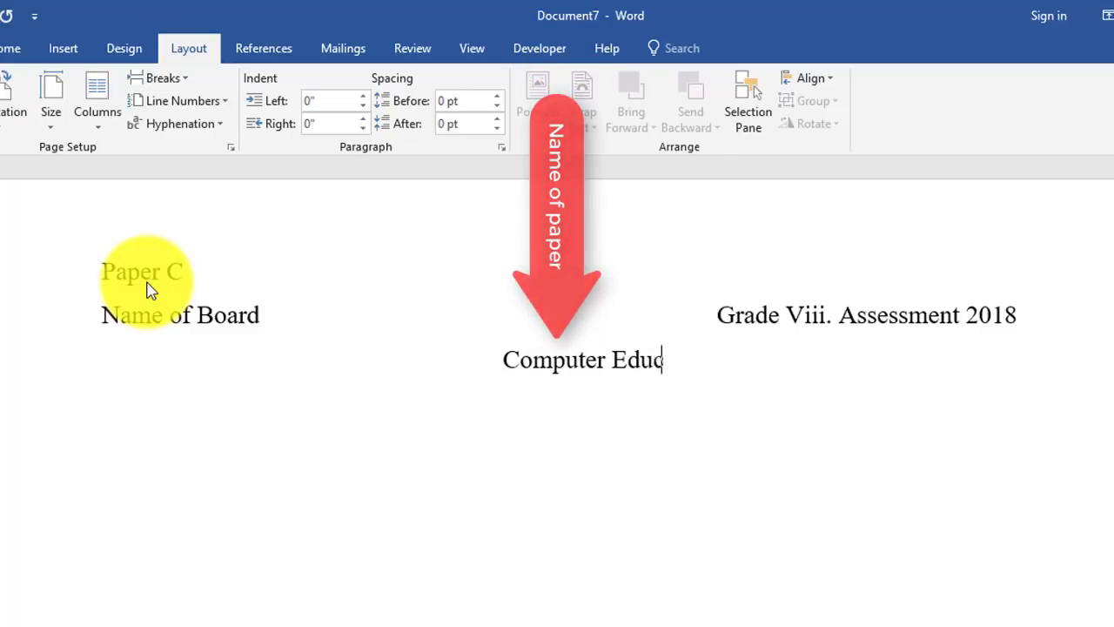
type("atino")
key("BackSpace")
key("BackSpace")
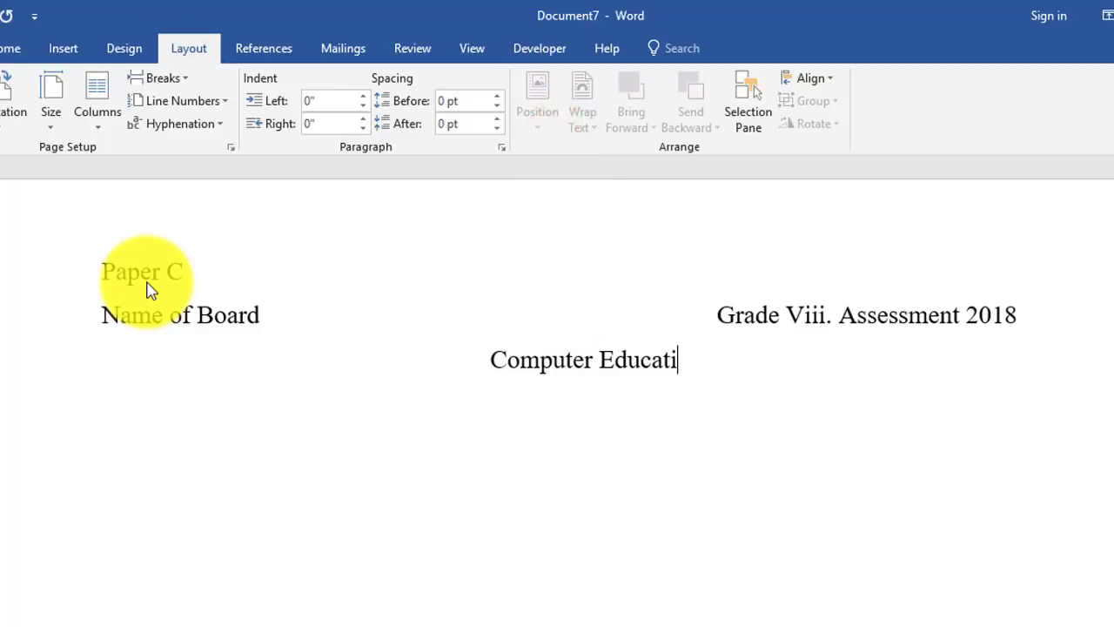
type("on (")
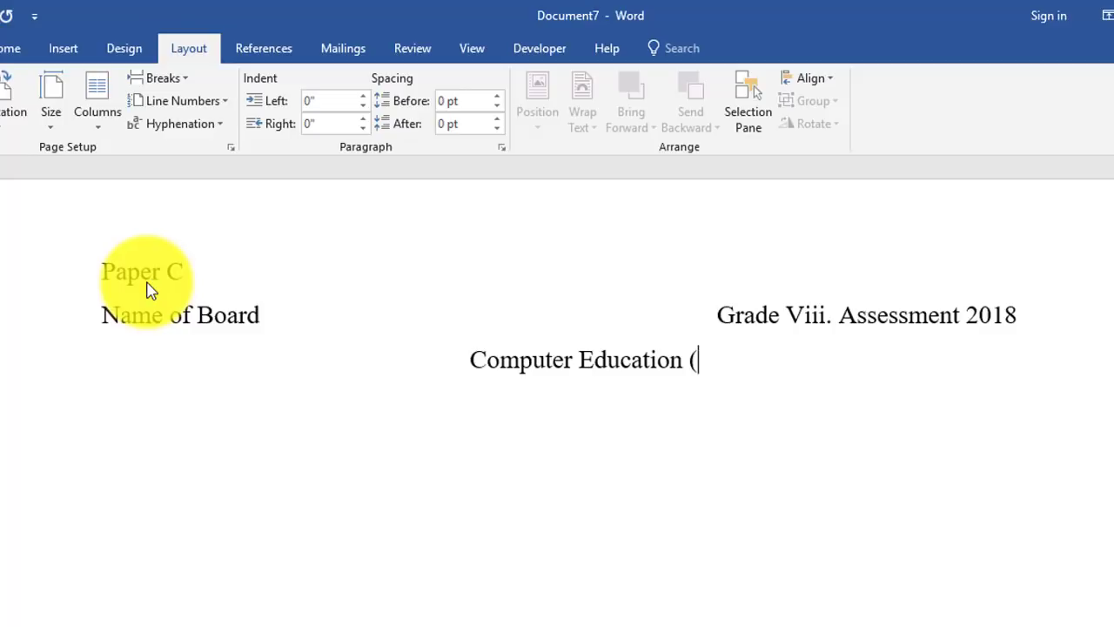
type("Eng")
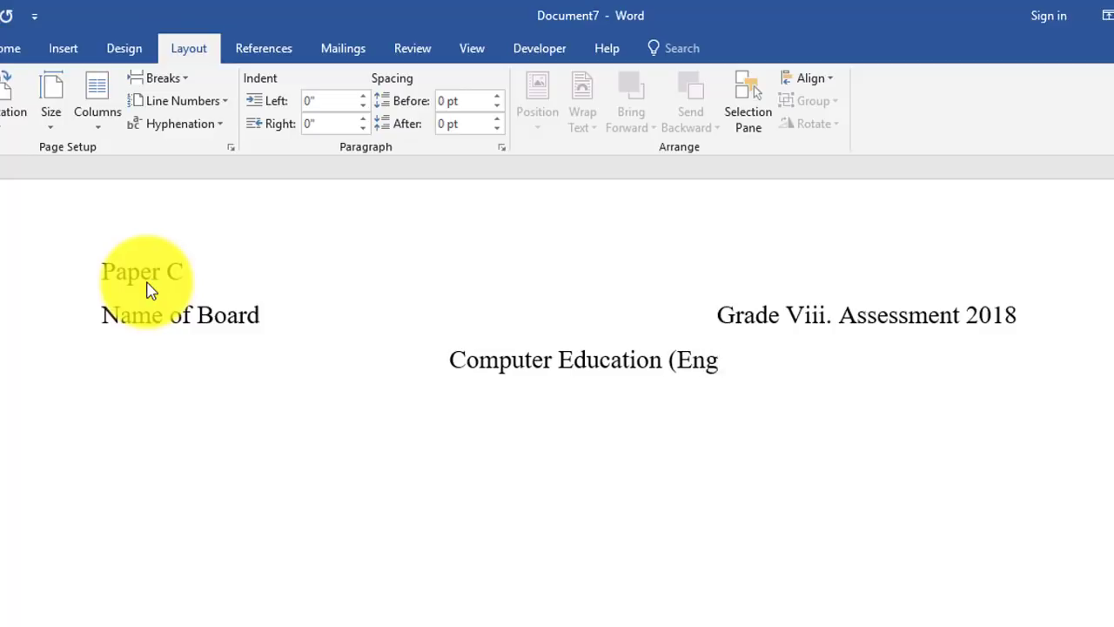
type("lish m")
key("BackSpace")
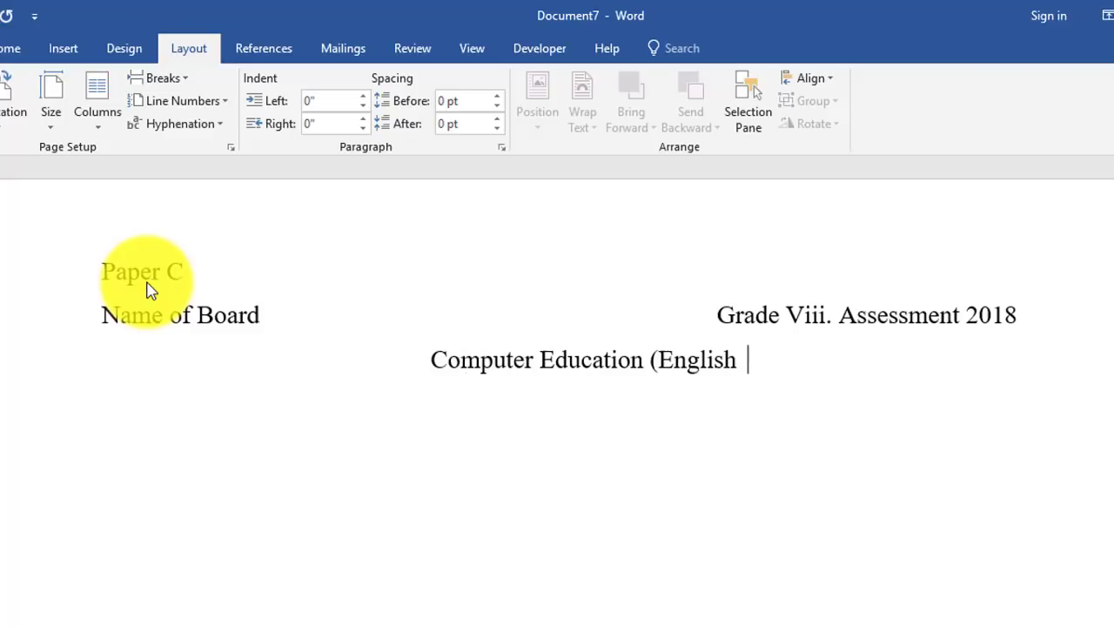
type("Medi")
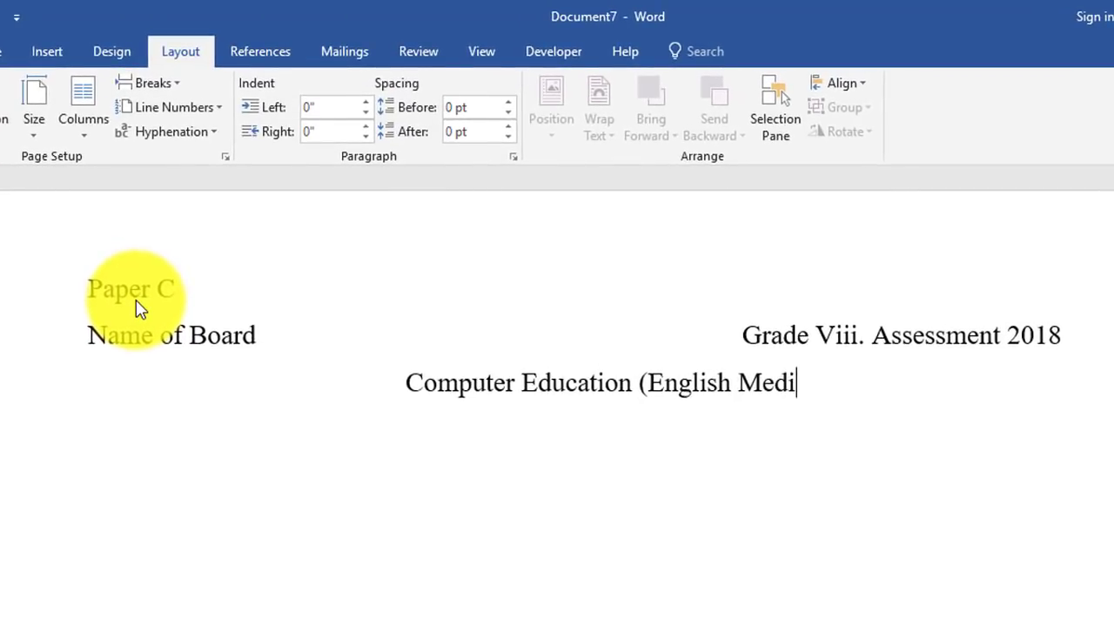
type("um)")
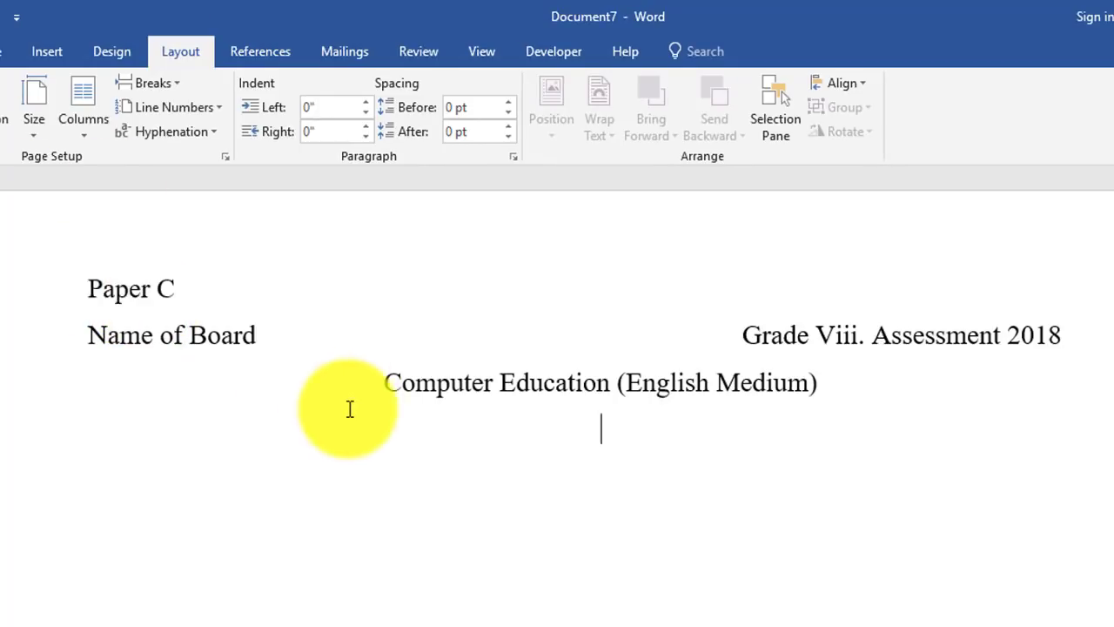
Give the Computer Education title a black highlight with bold white text.
mouse_move(382, 384)
left_mouse_down()
mouse_move(765, 375)
mouse_move(817, 385)
left_mouse_up()
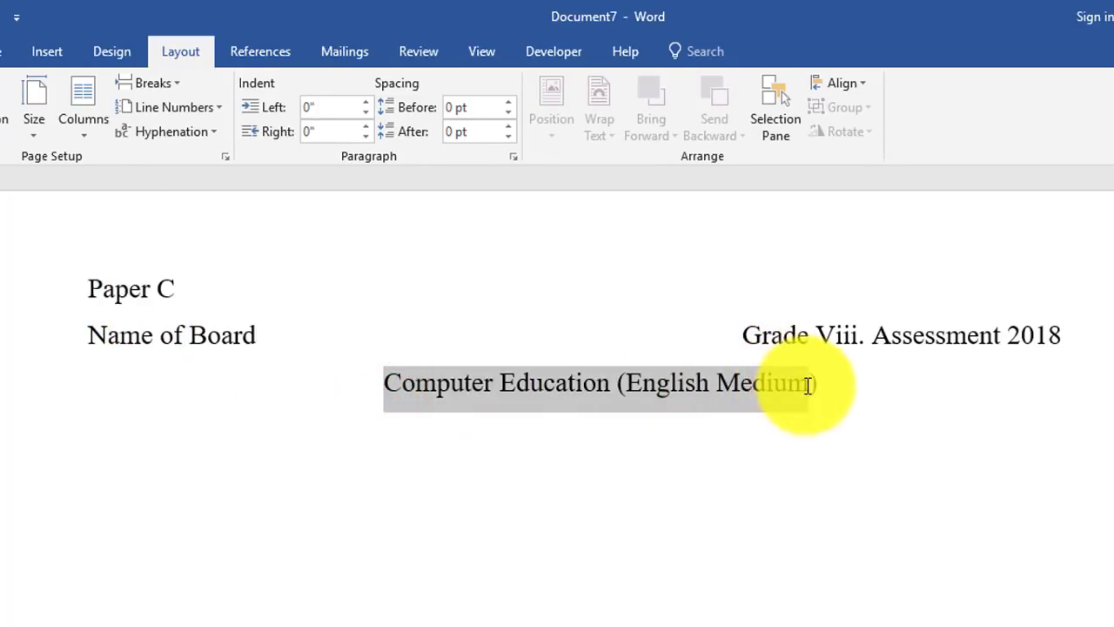
left_click(7, 51)
left_click(322, 120)
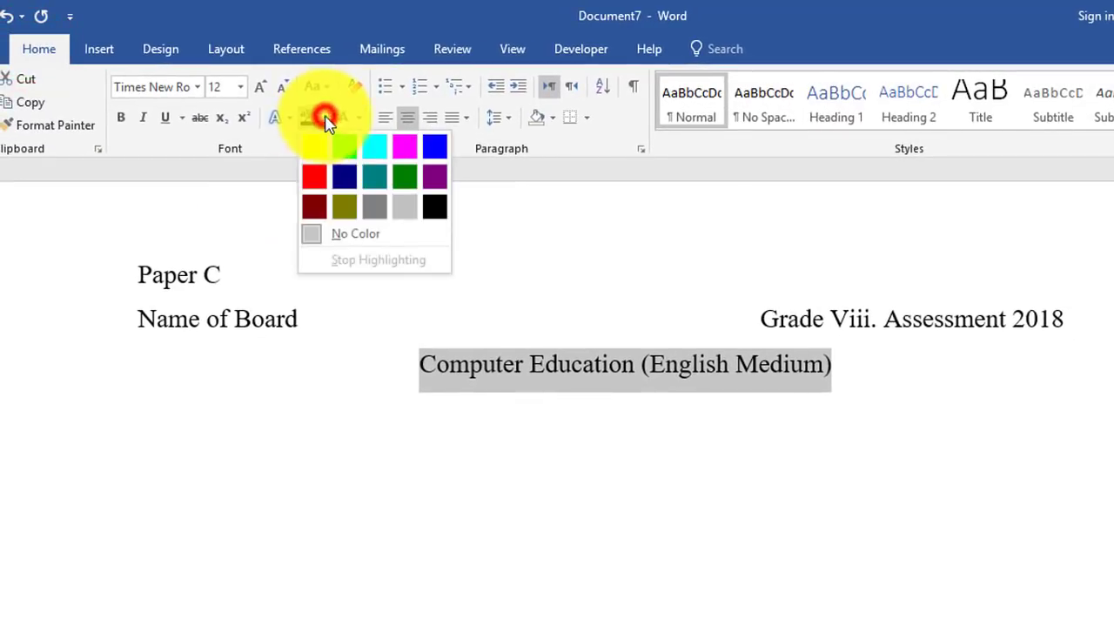
left_click(432, 207)
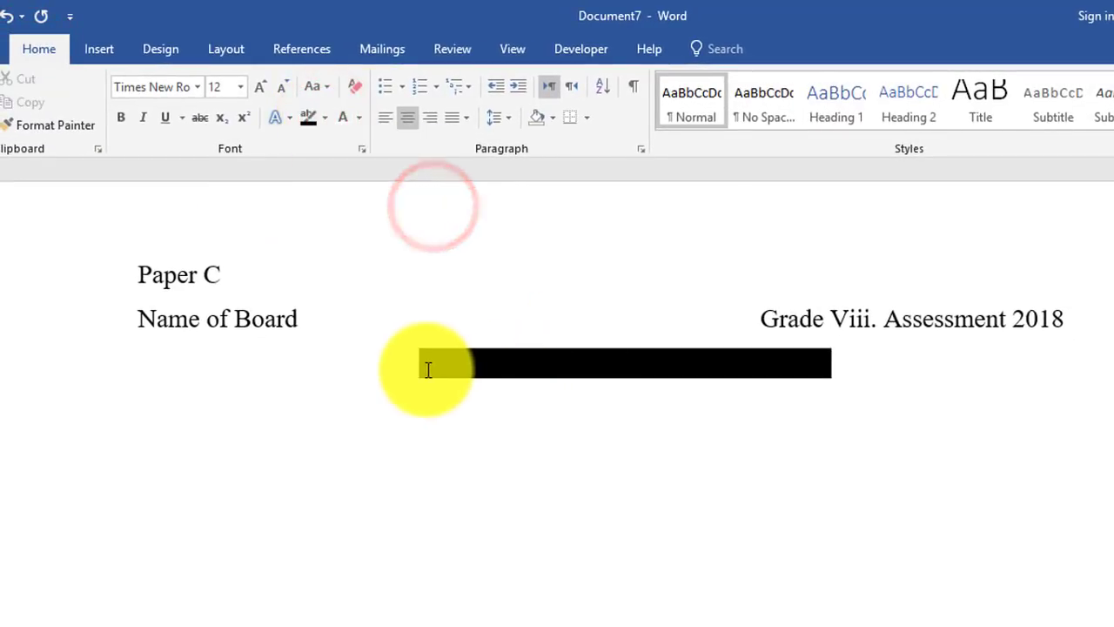
left_click_drag(420, 369, 795, 353)
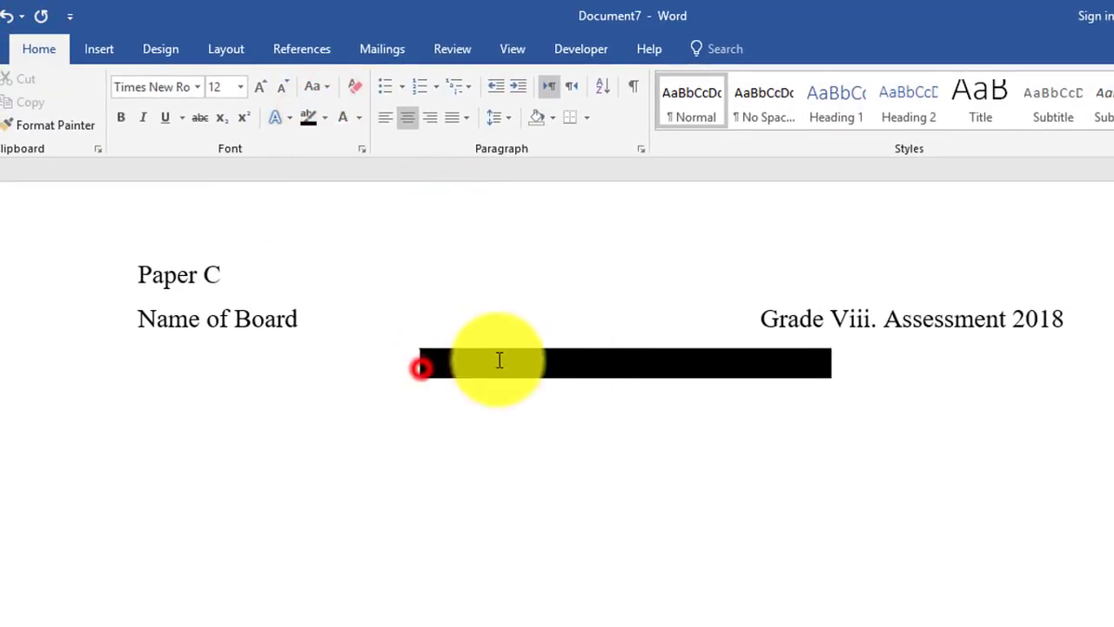
left_click(343, 117)
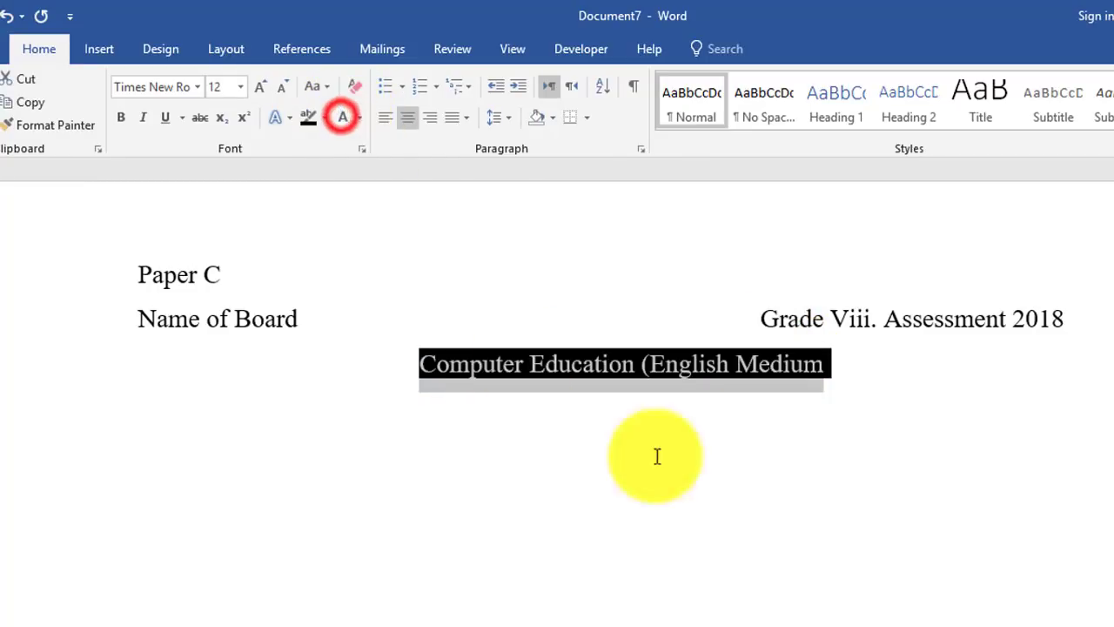
left_click(121, 116)
left_click(501, 399)
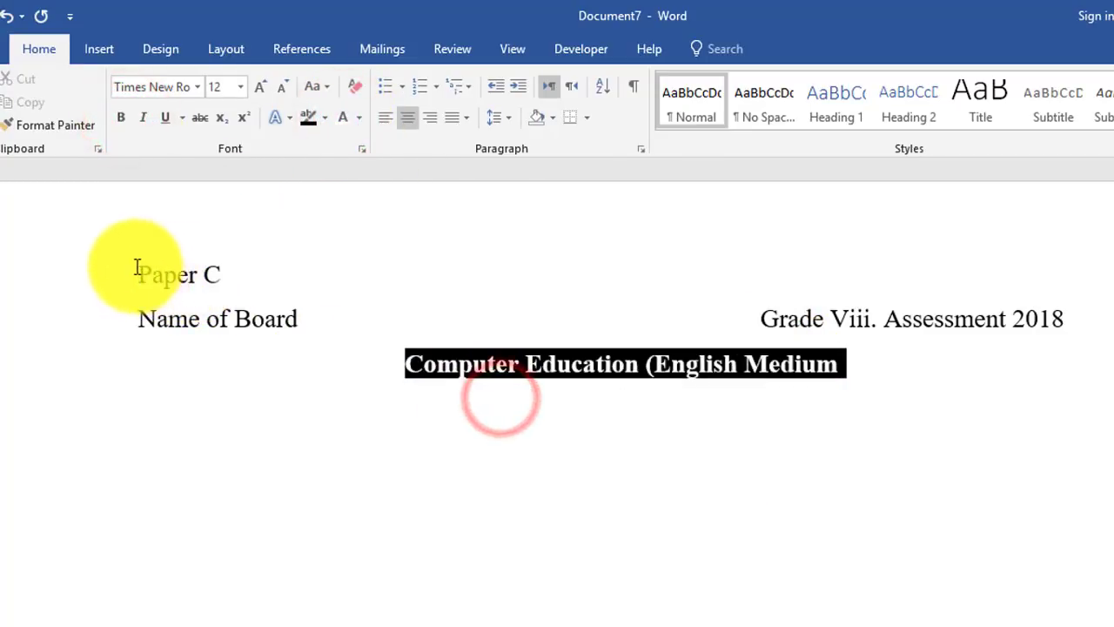
Bold the 'Paper C' and 'Name of Board' header lines, then move below the title.
left_click_drag(137, 264, 1061, 311)
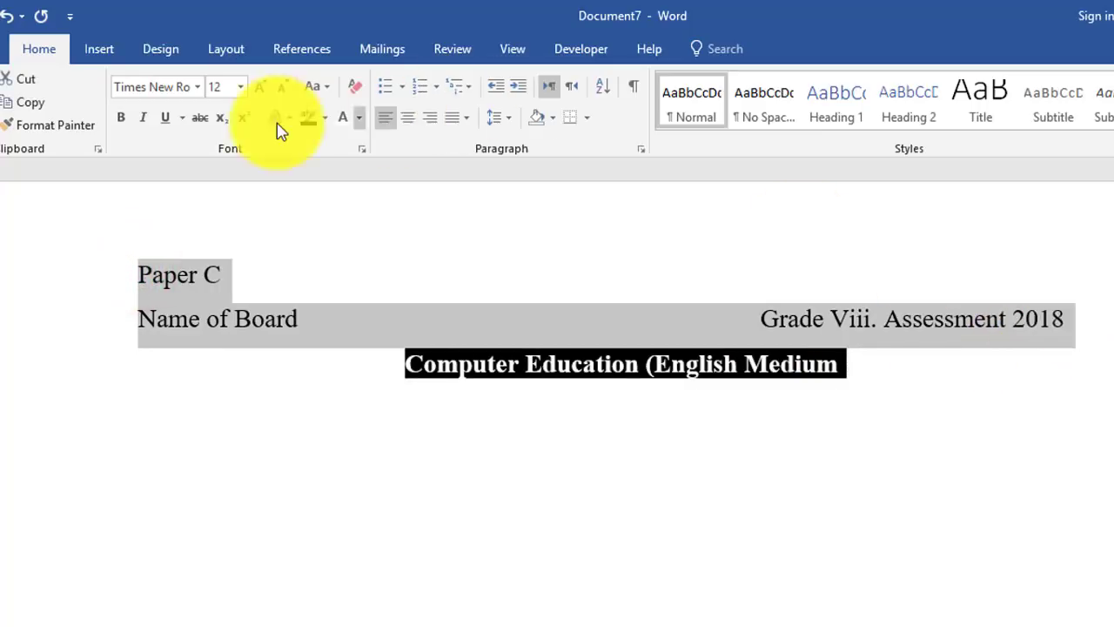
left_click(121, 117)
left_click(594, 405)
left_click(865, 365)
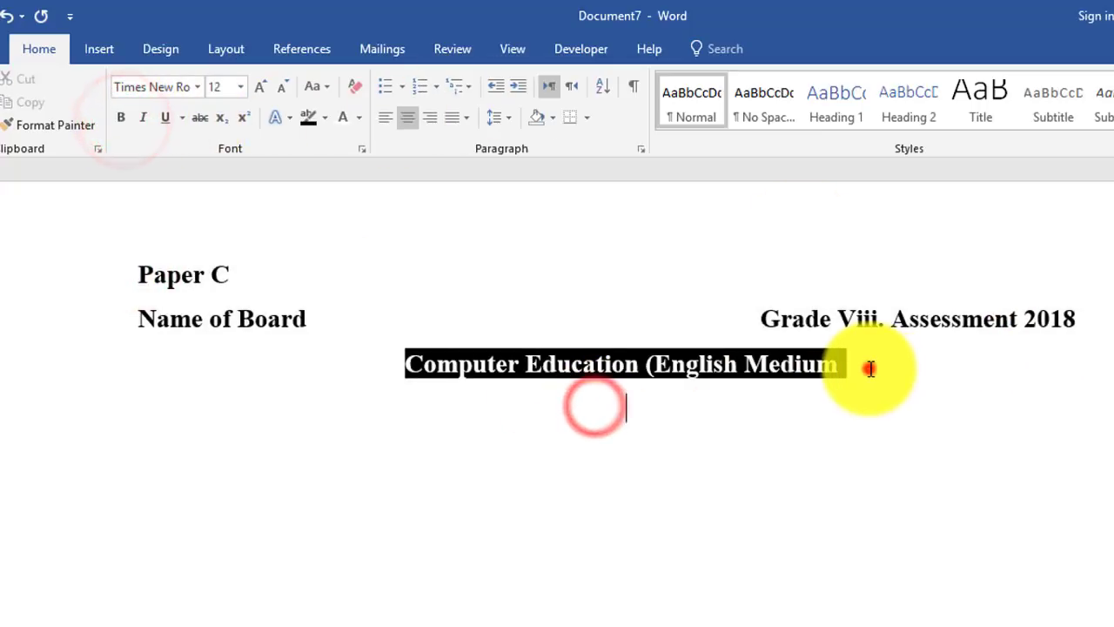
left_click(667, 411)
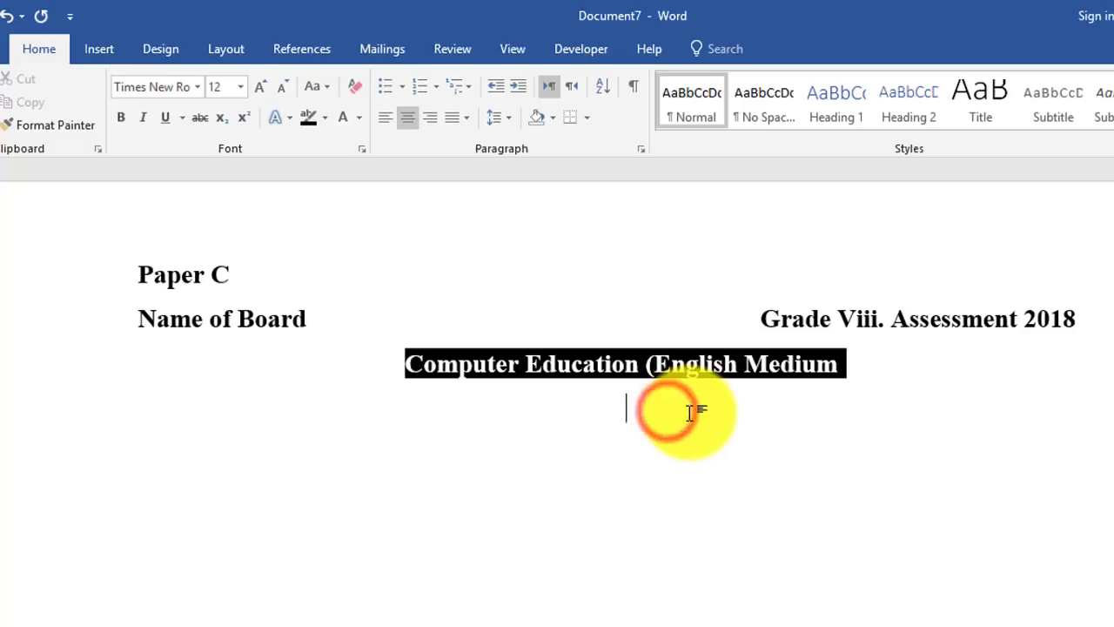
Left-align the new line below the title and type 'Section-A (Multiple choice questions)'.
key("ctrl+l")
type("Sect")
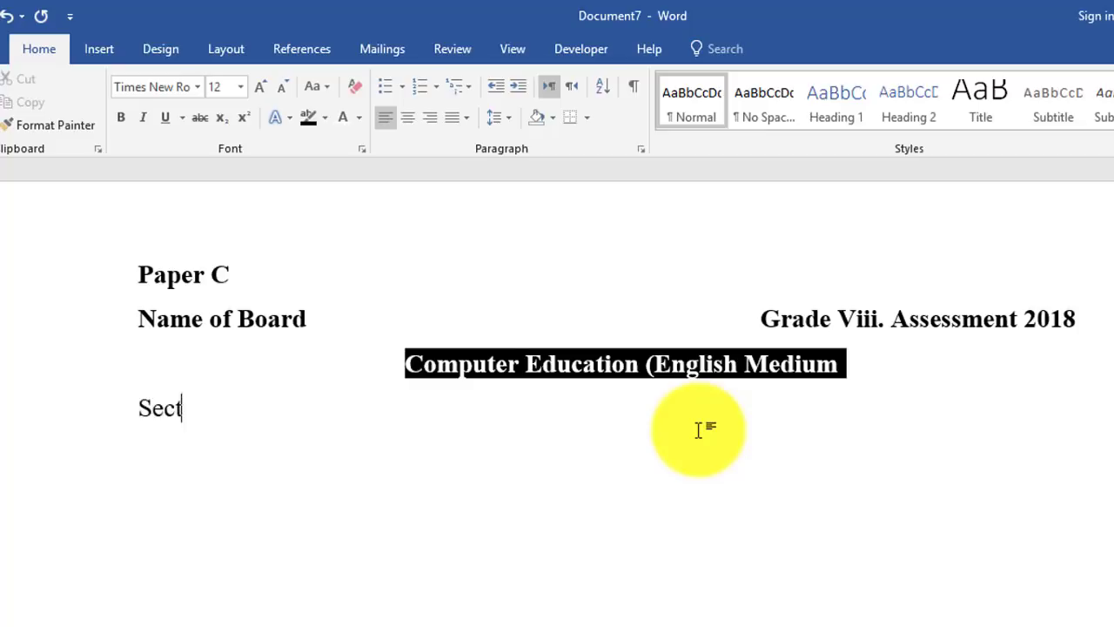
type("ion-A (")
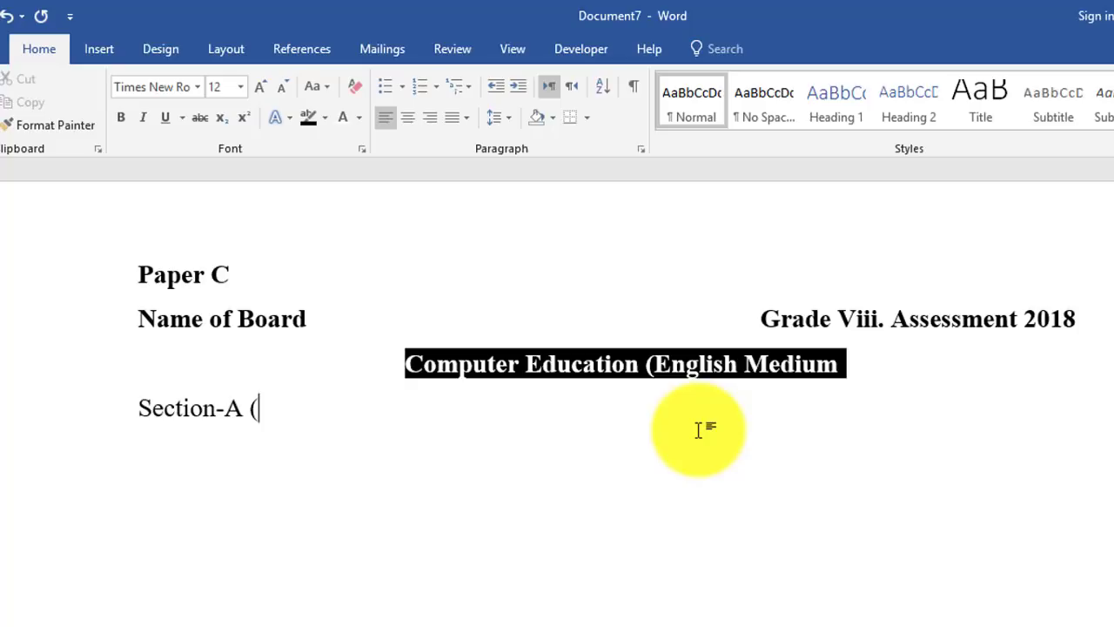
type("Multiple")
type(" choi")
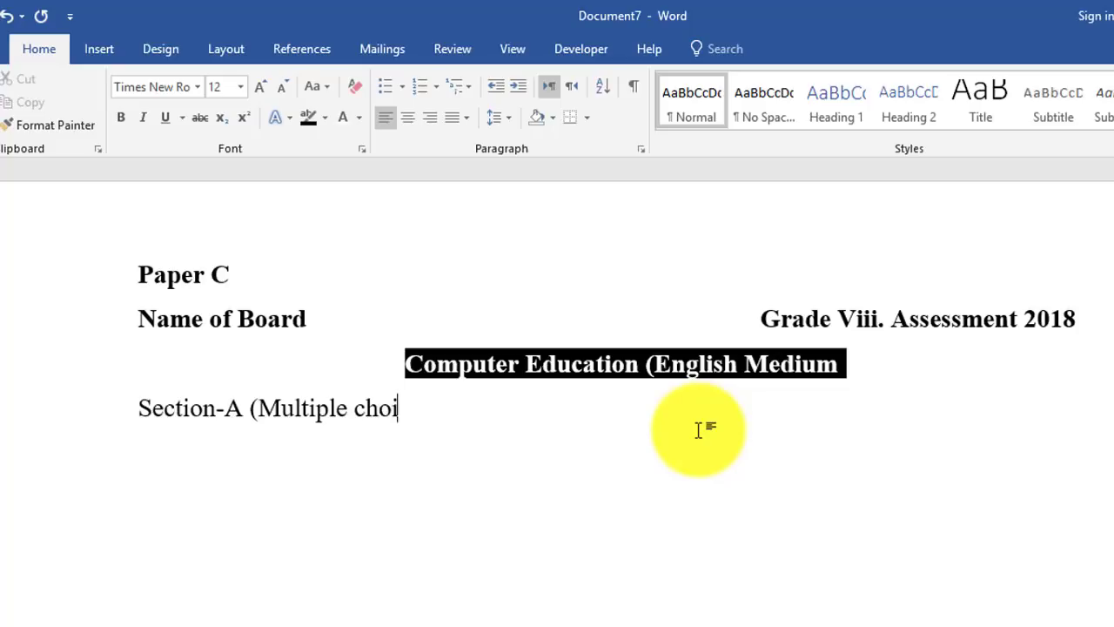
type("uestions")
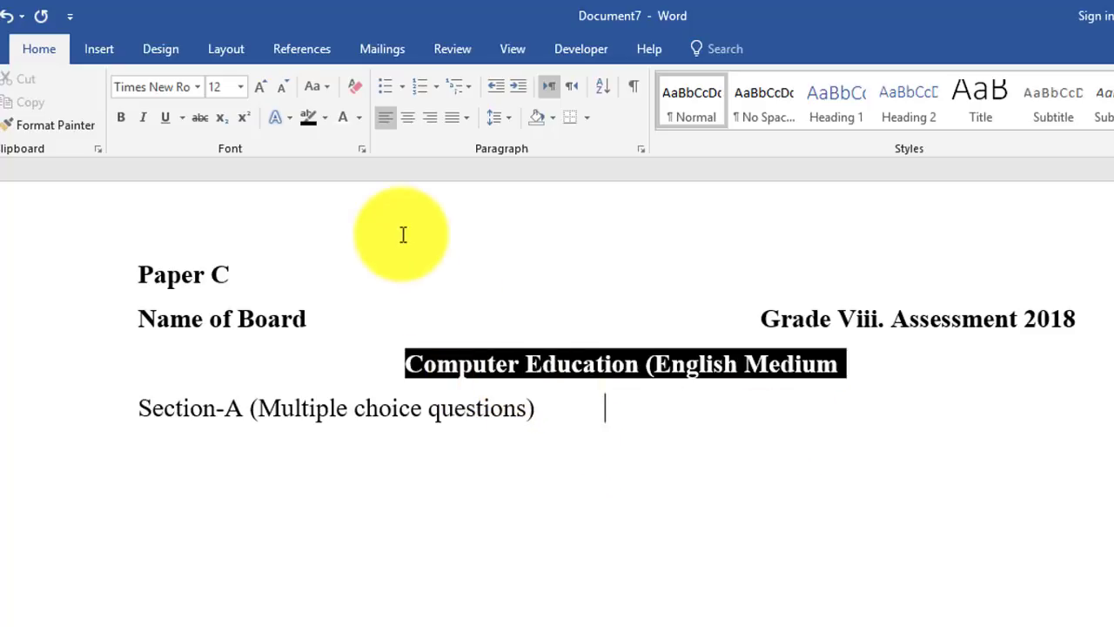
Insert a 7-column, 1-row table, narrow it, and move it beside the Section-A line.
left_click(103, 50)
left_click(85, 135)
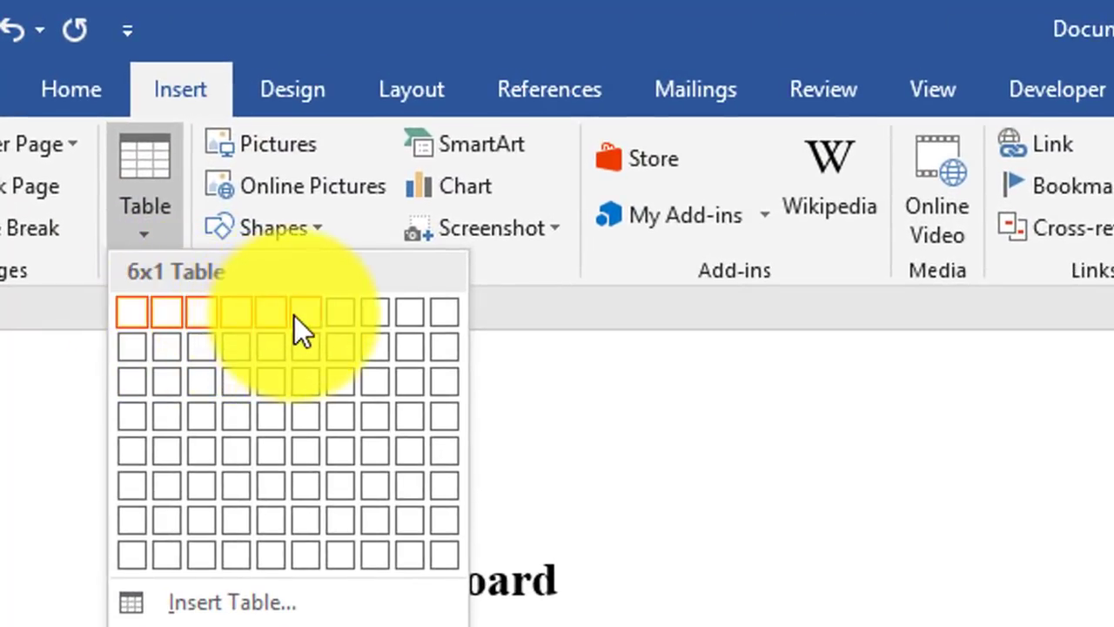
left_click(334, 310)
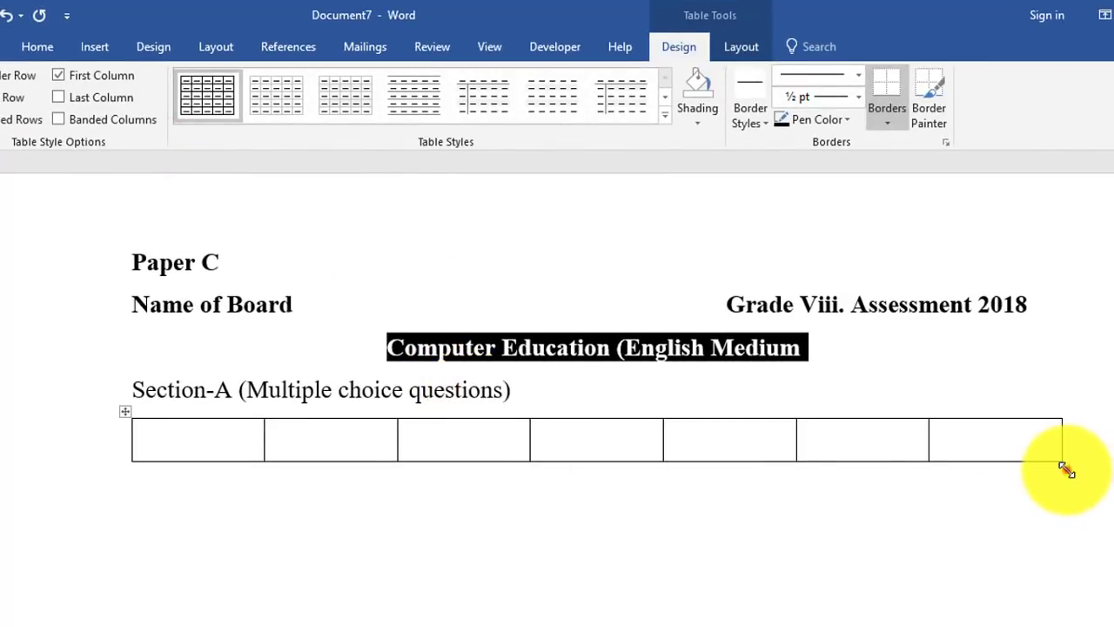
mouse_move(1066, 467)
left_mouse_down()
mouse_move(521, 453)
mouse_move(503, 470)
left_mouse_up()
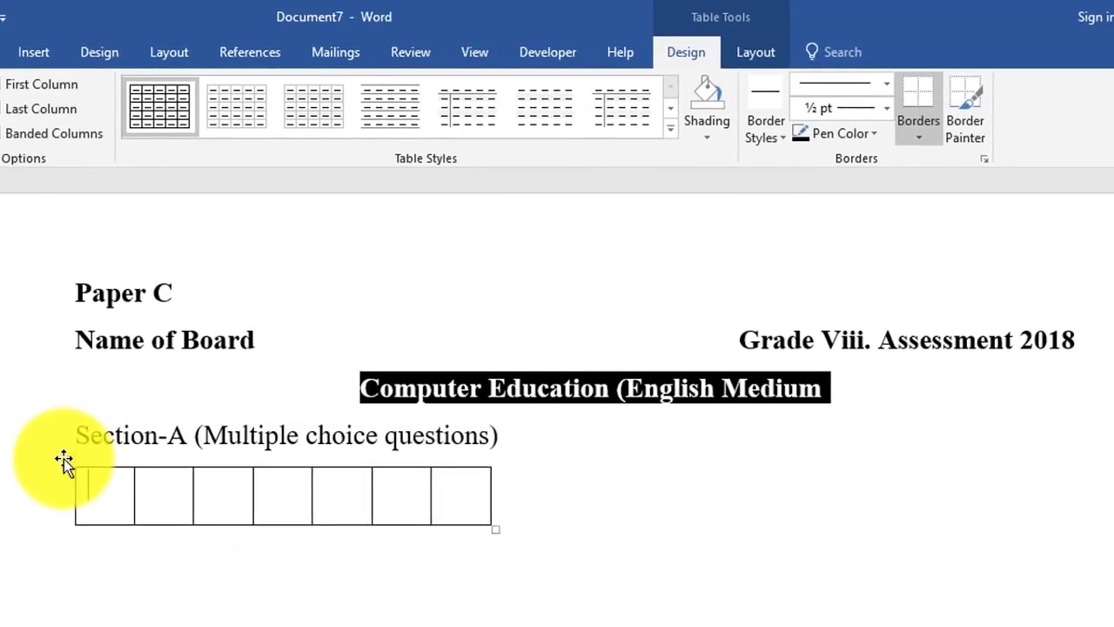
left_click(66, 460)
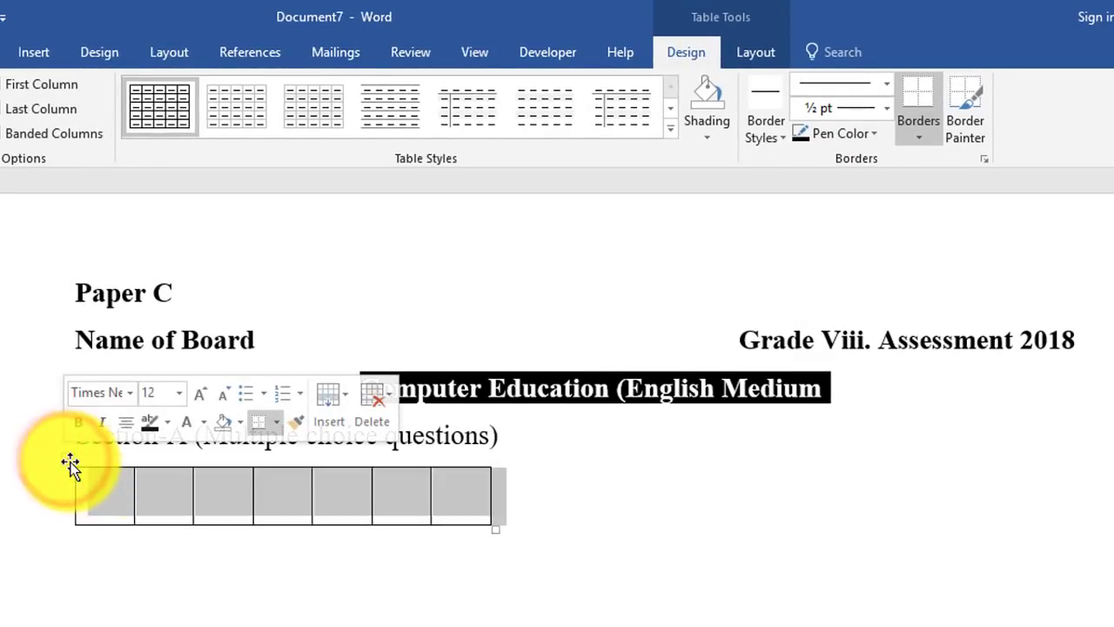
left_click_drag(162, 475, 526, 409)
type("R")
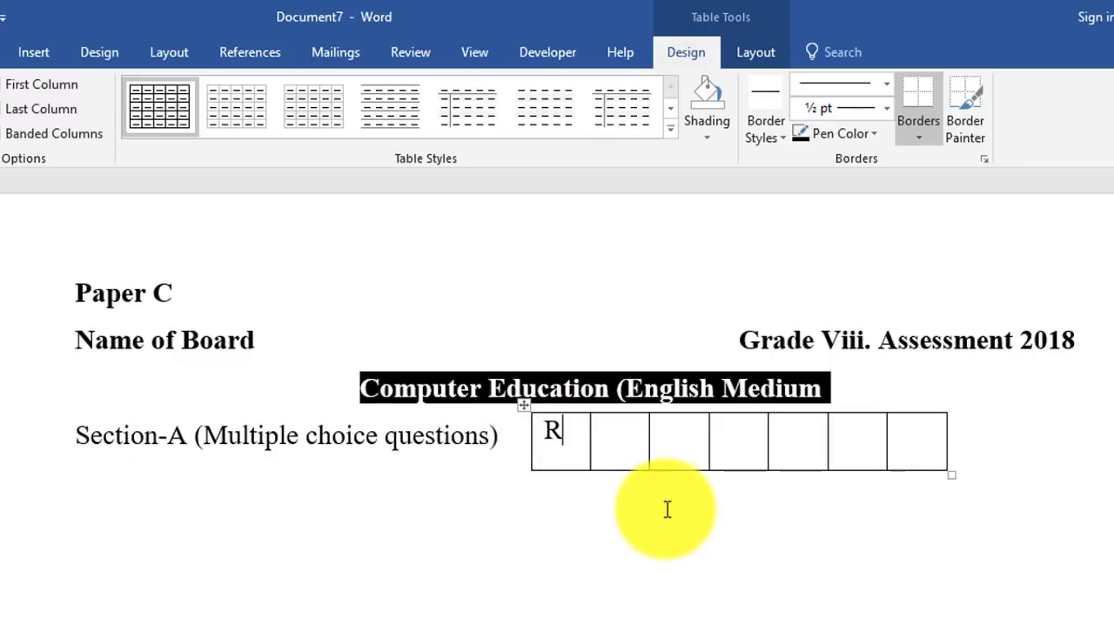
Type 'Rollno' in the first cell and vertically centre the table's cells.
type("ollno")
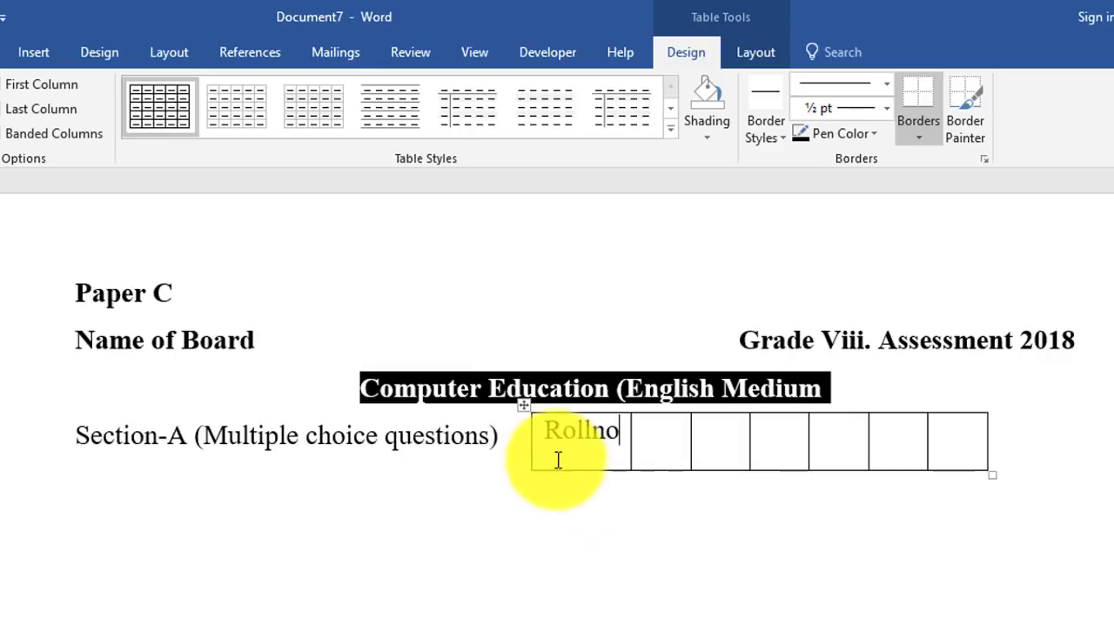
left_click_drag(549, 435, 912, 449)
right_click(849, 418)
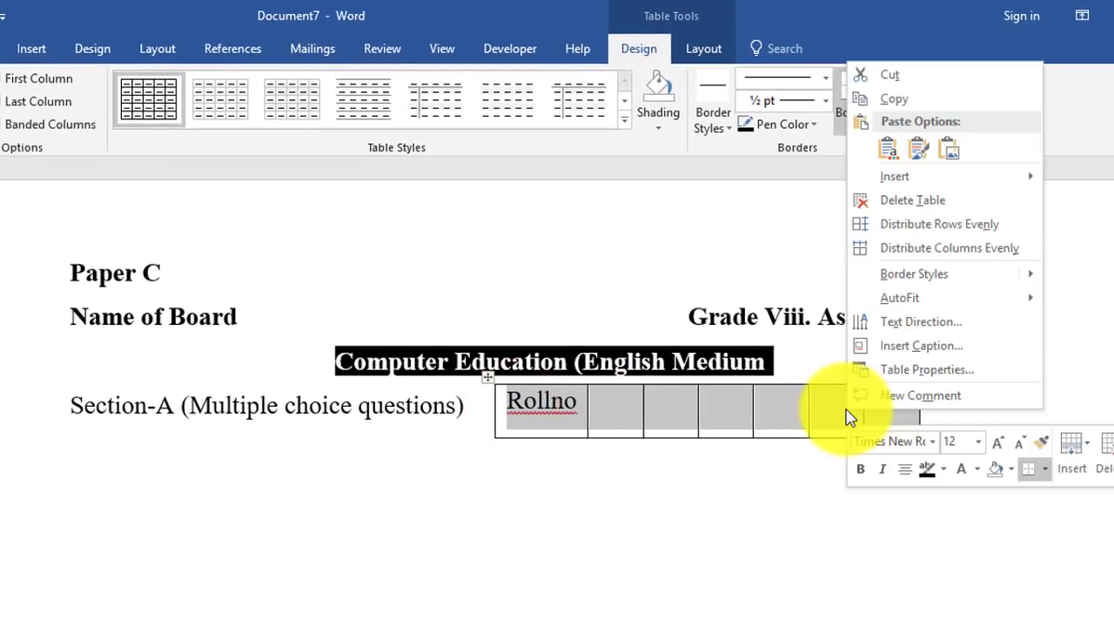
left_click(862, 366)
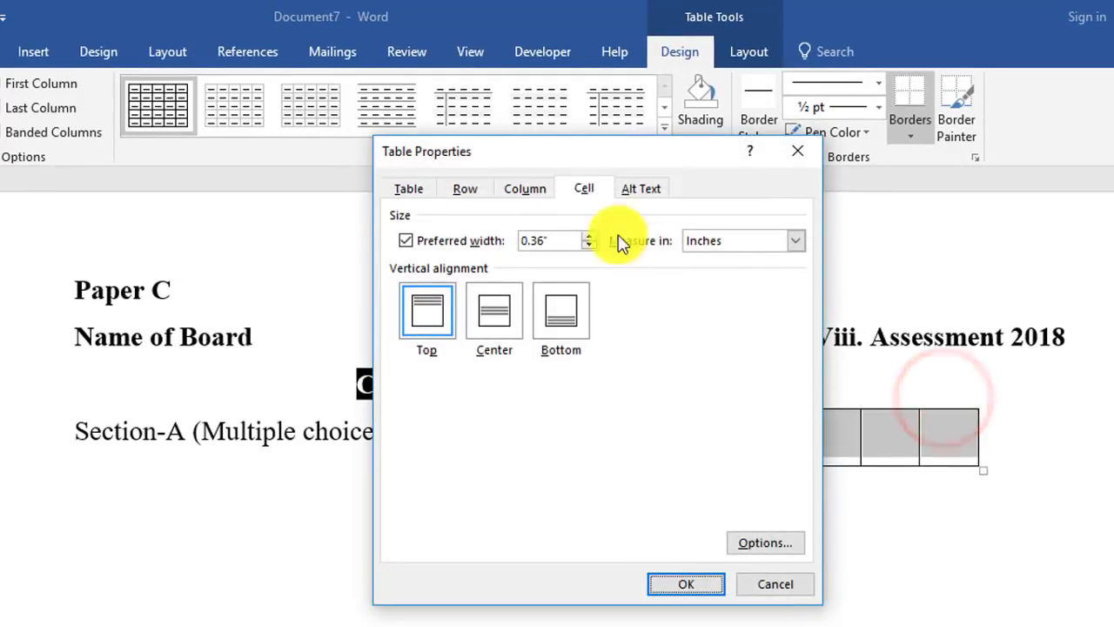
left_click(503, 325)
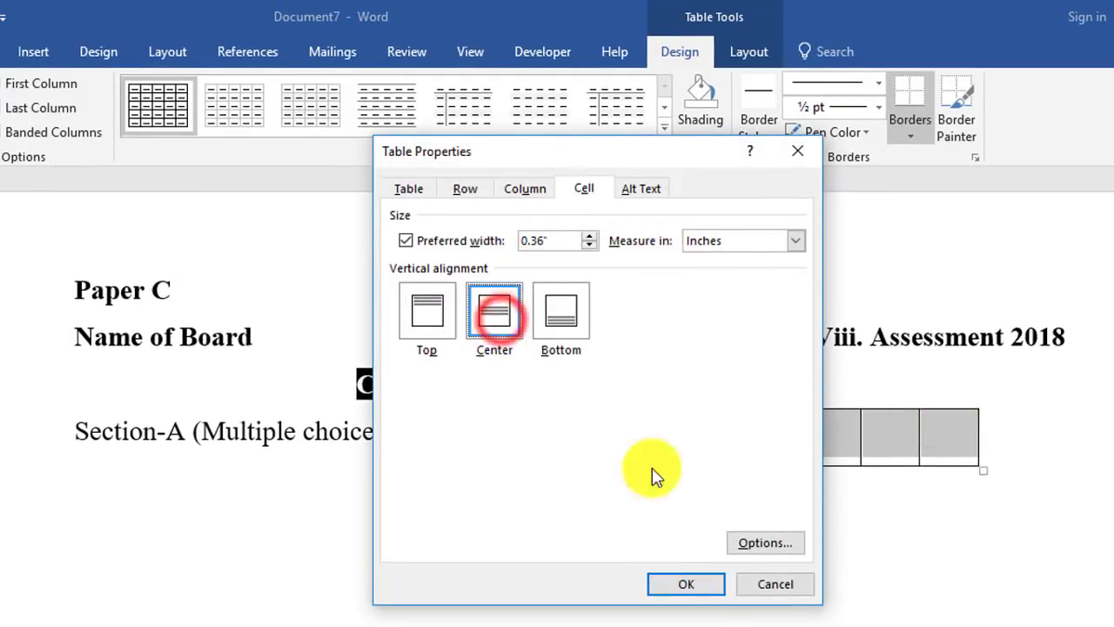
left_click(701, 590)
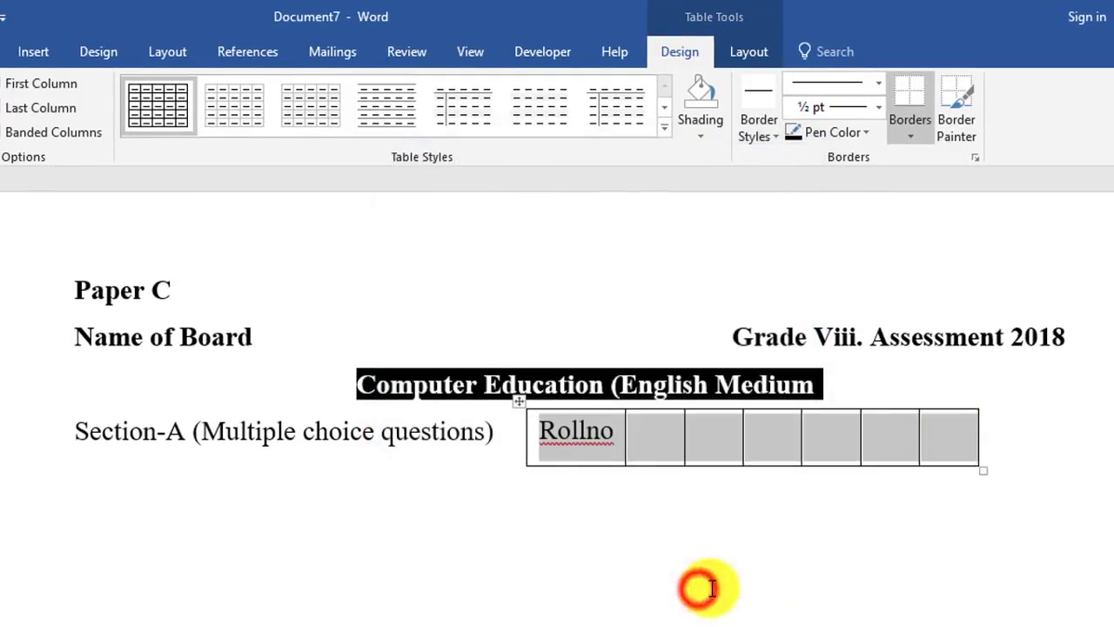
left_click(782, 557)
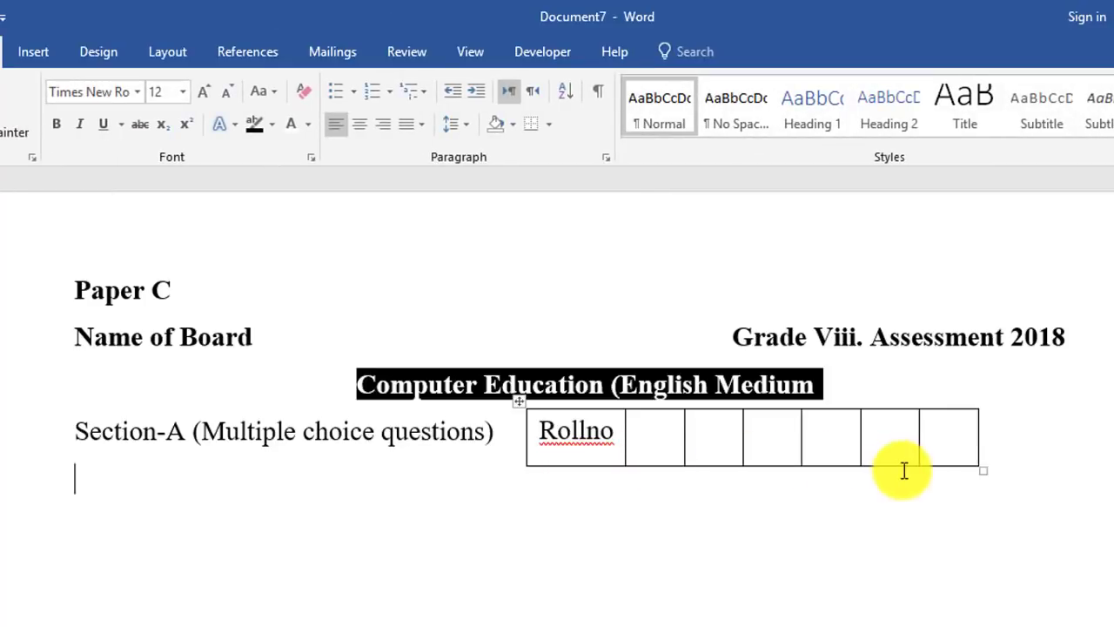
Add a thick horizontal rule below the table using a row of underscores.
key("Return")
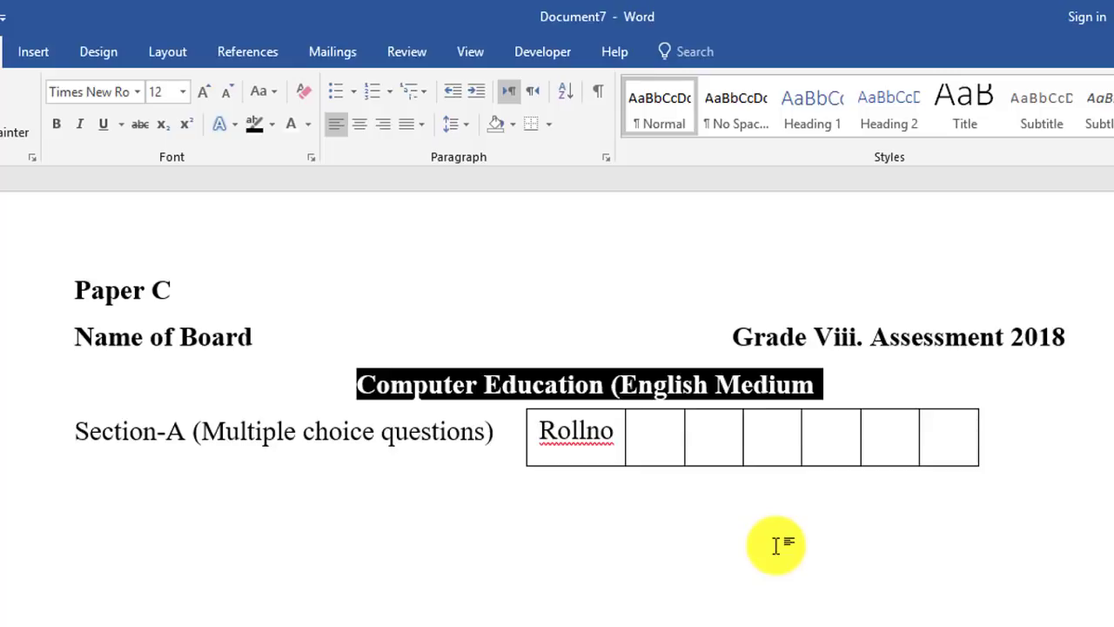
type("___________________")
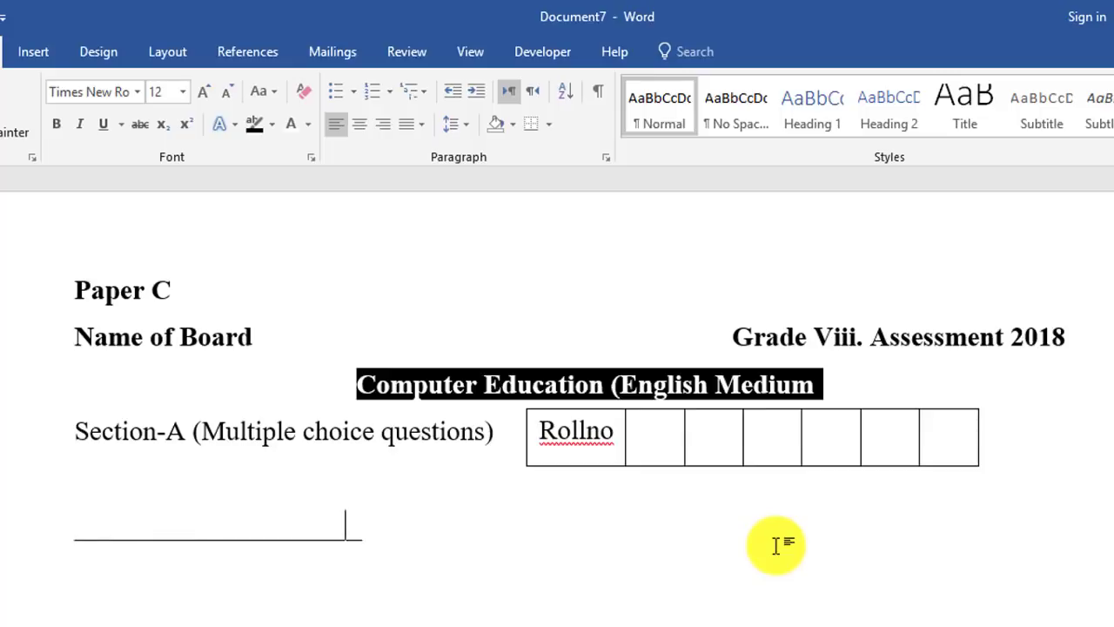
type("__________________________________________________")
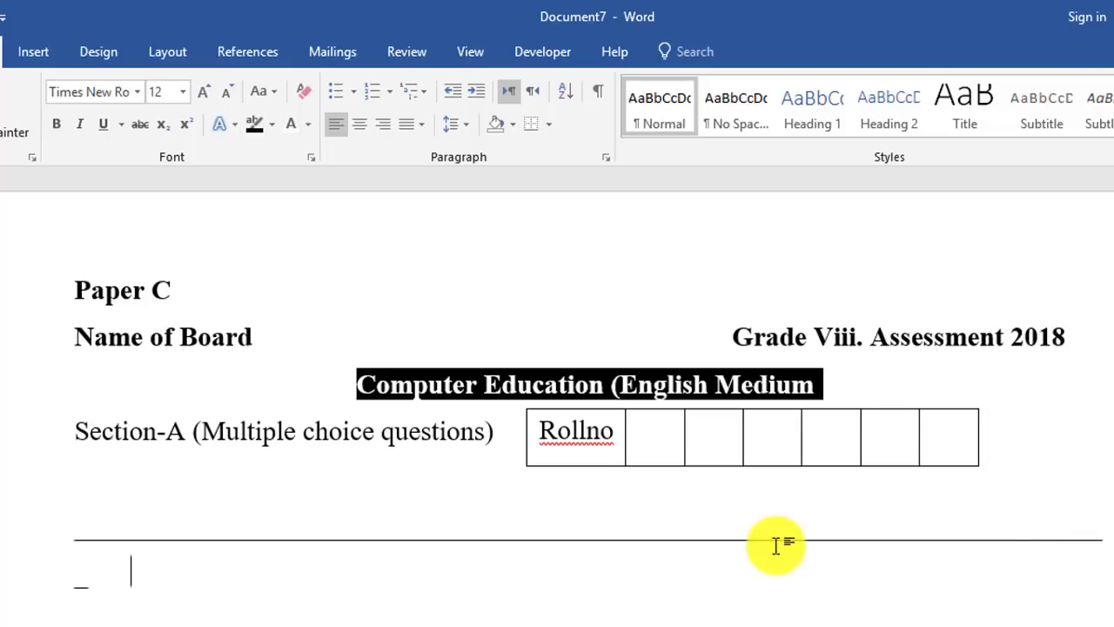
key("Return")
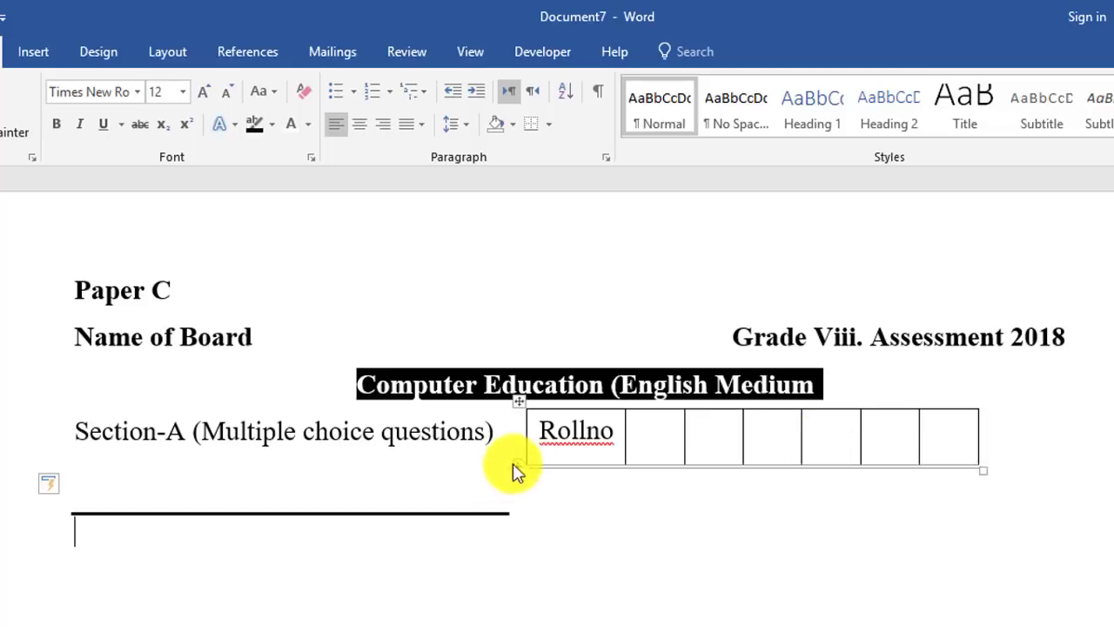
Add an empty line under Section-A, review its spacing, and place the cursor below the rule.
left_click(494, 429)
key("Return")
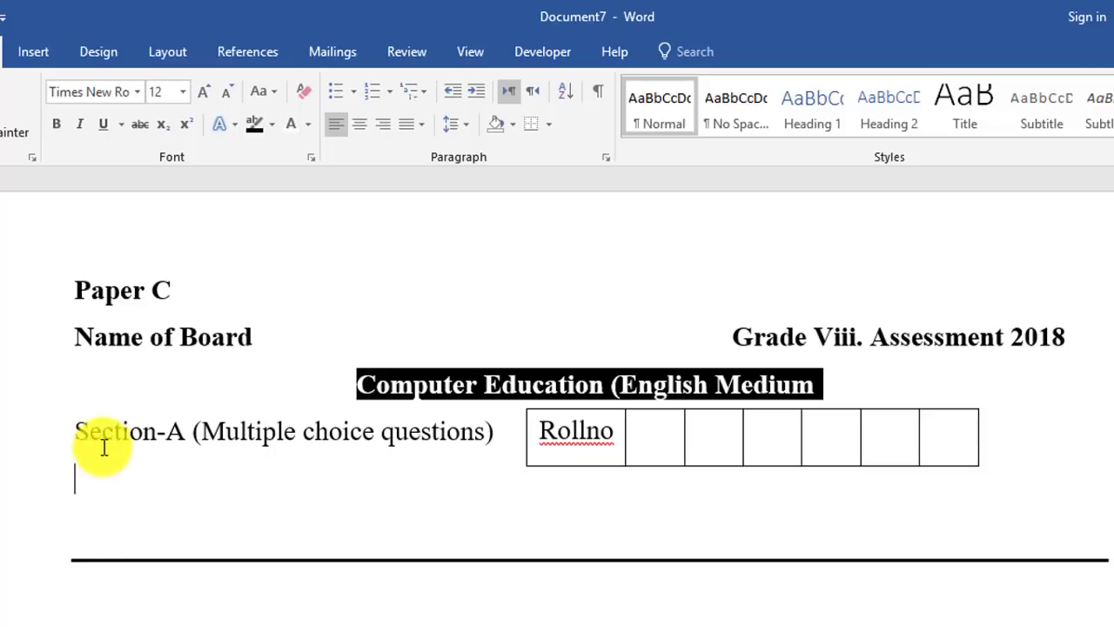
left_click_drag(73, 431, 910, 555)
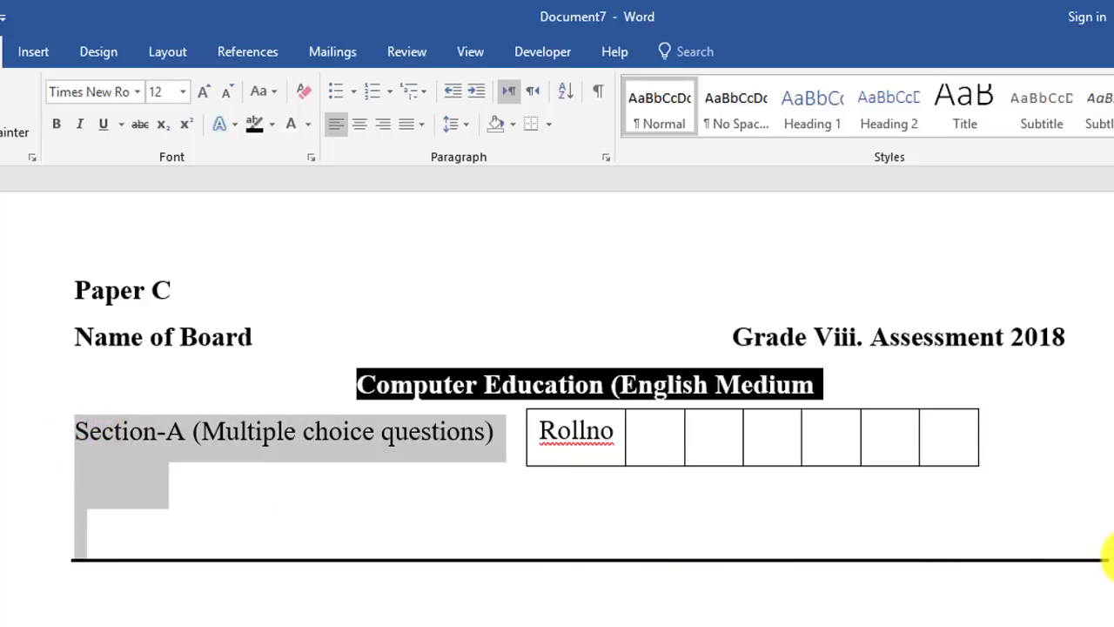
left_click(175, 52)
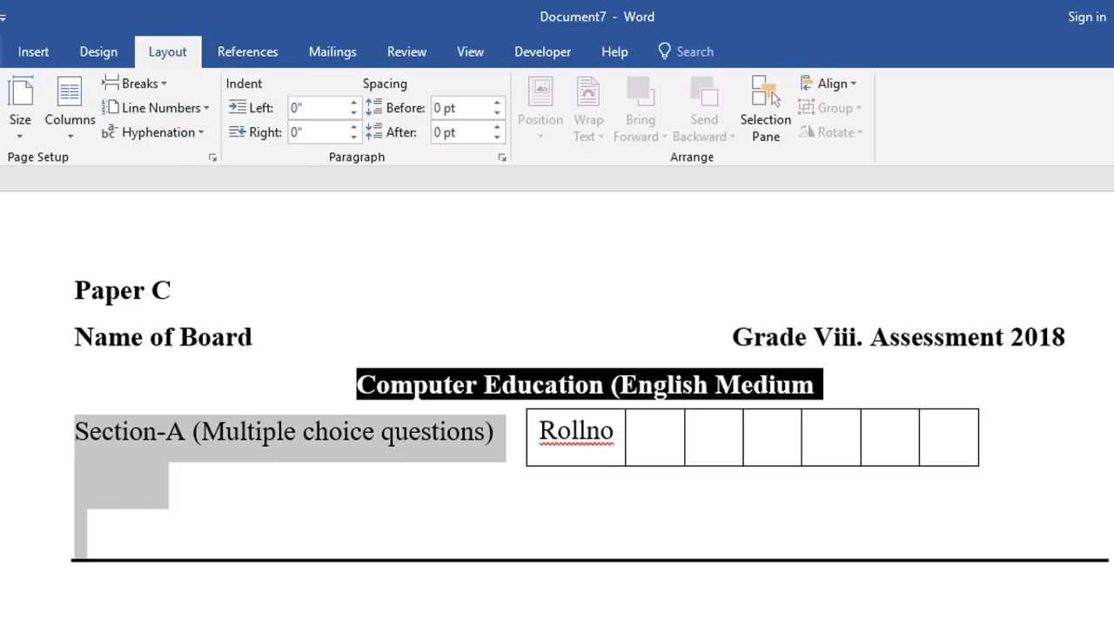
left_click(9, 53)
left_click(461, 131)
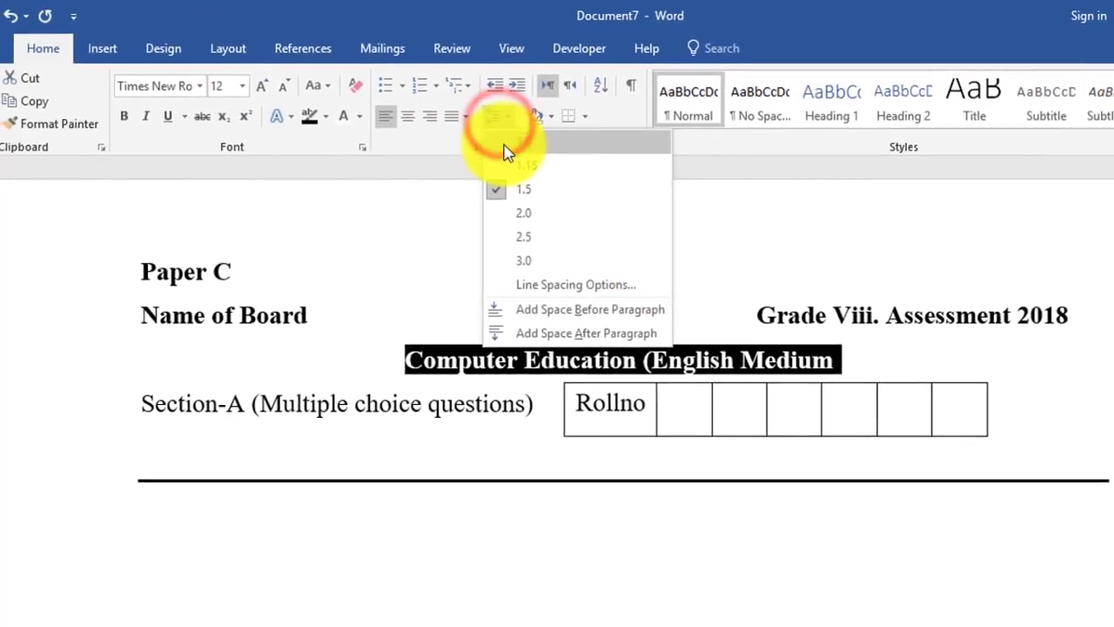
left_click(509, 141)
left_click(174, 505)
type("T")
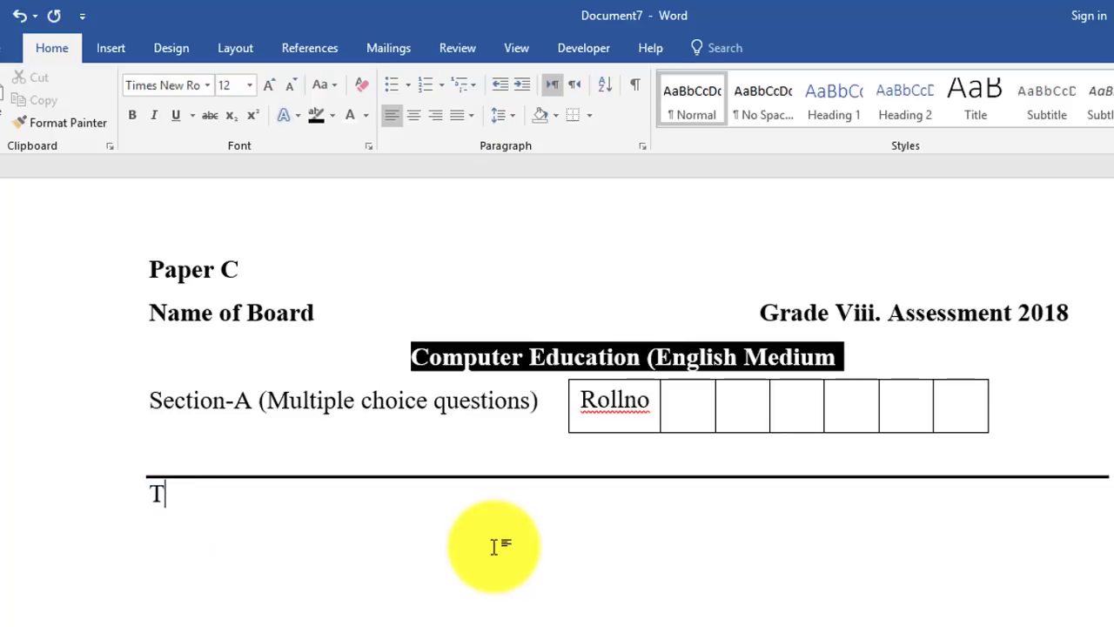
Type 'Time Allowed: 60 minutes' and 'Max marks:40' below the rule, then begin the Instruction line.
type("ime")
type(" Allowed")
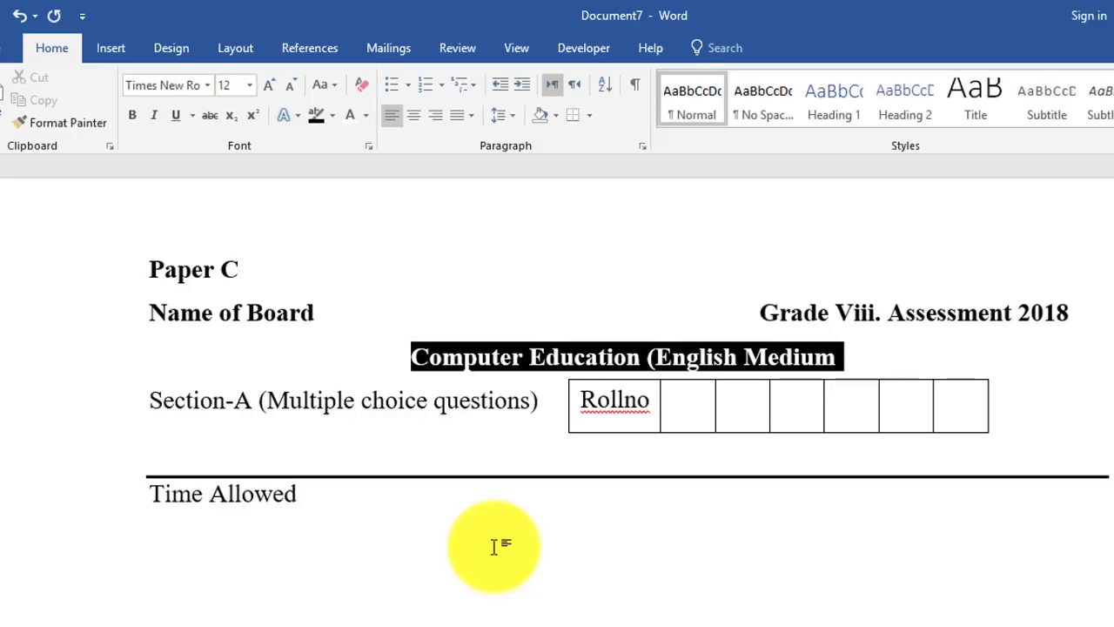
type(": 60")
type(" minutes")
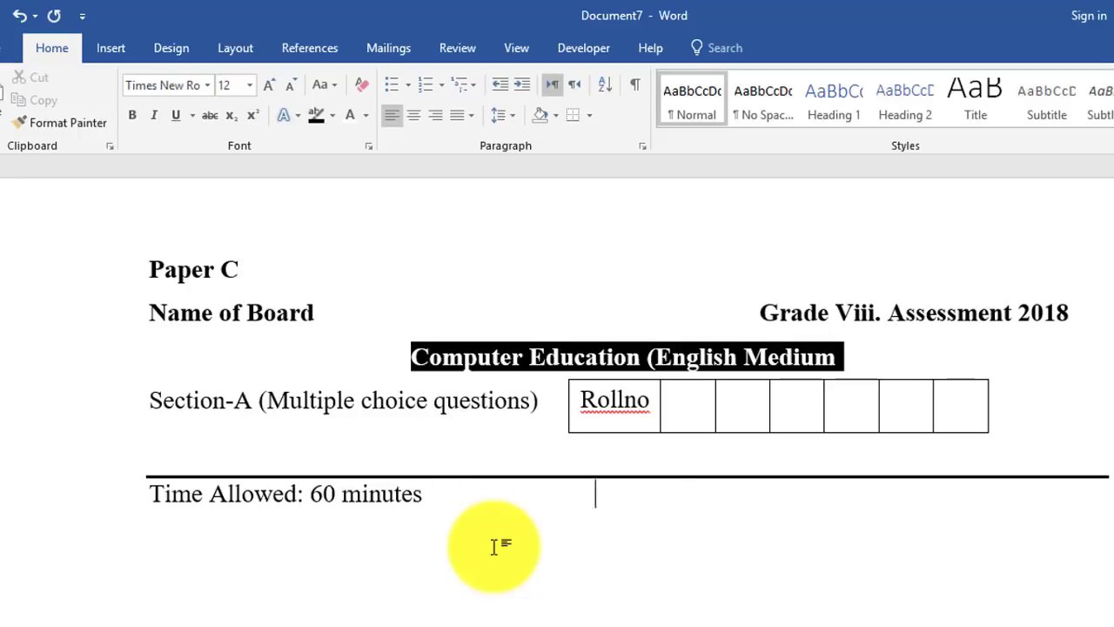
type("ma")
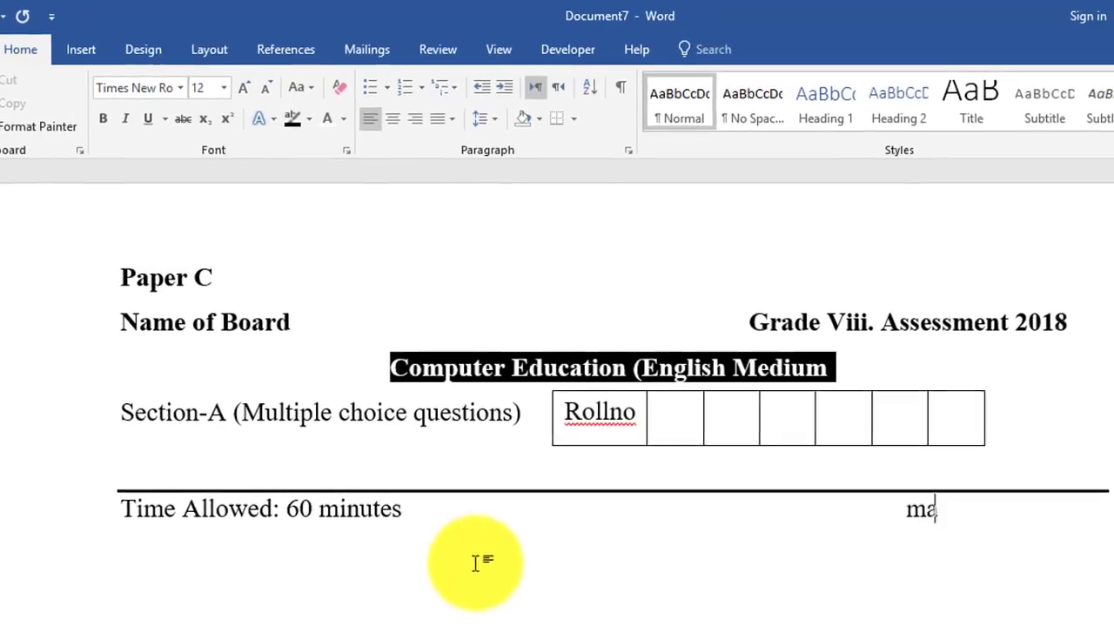
key("BackSpace")
key("BackSpace")
type("Max")
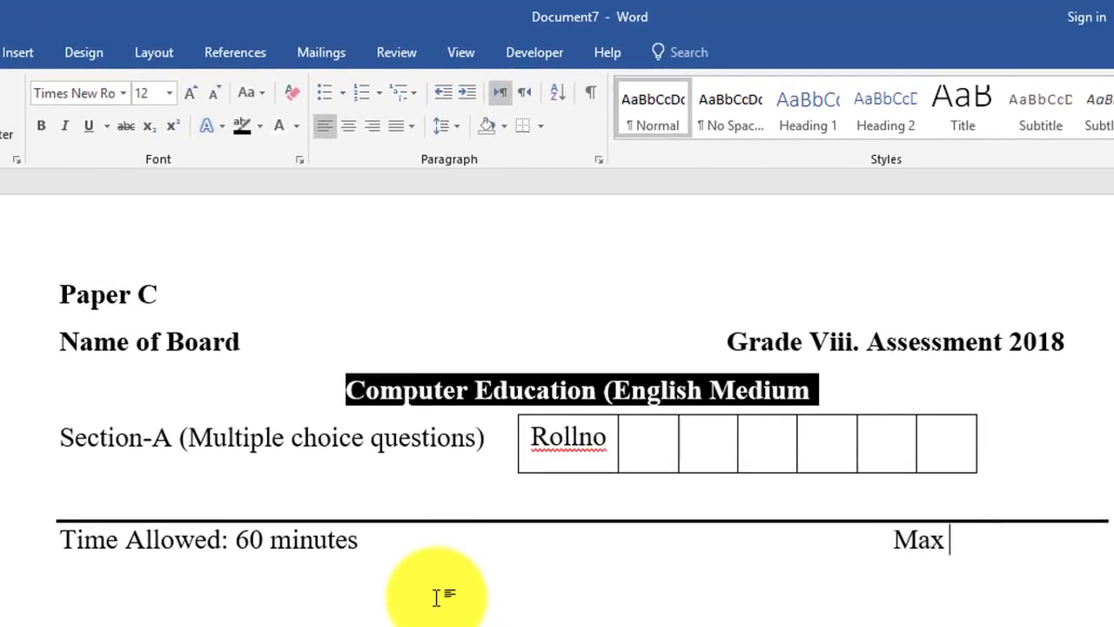
type("marks")
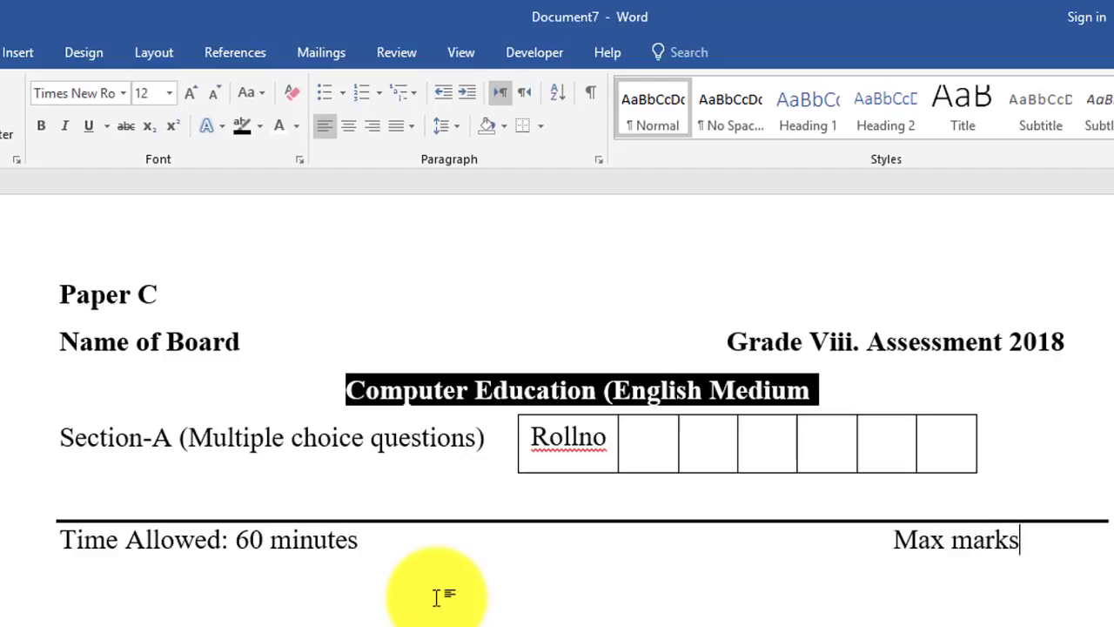
type(":40")
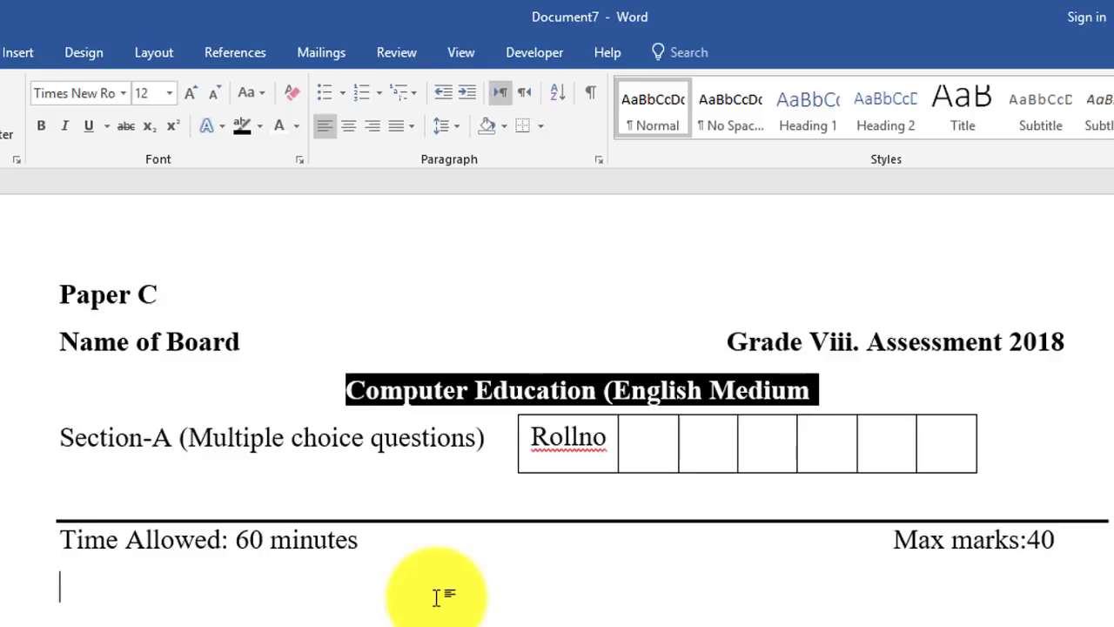
type("Inst")
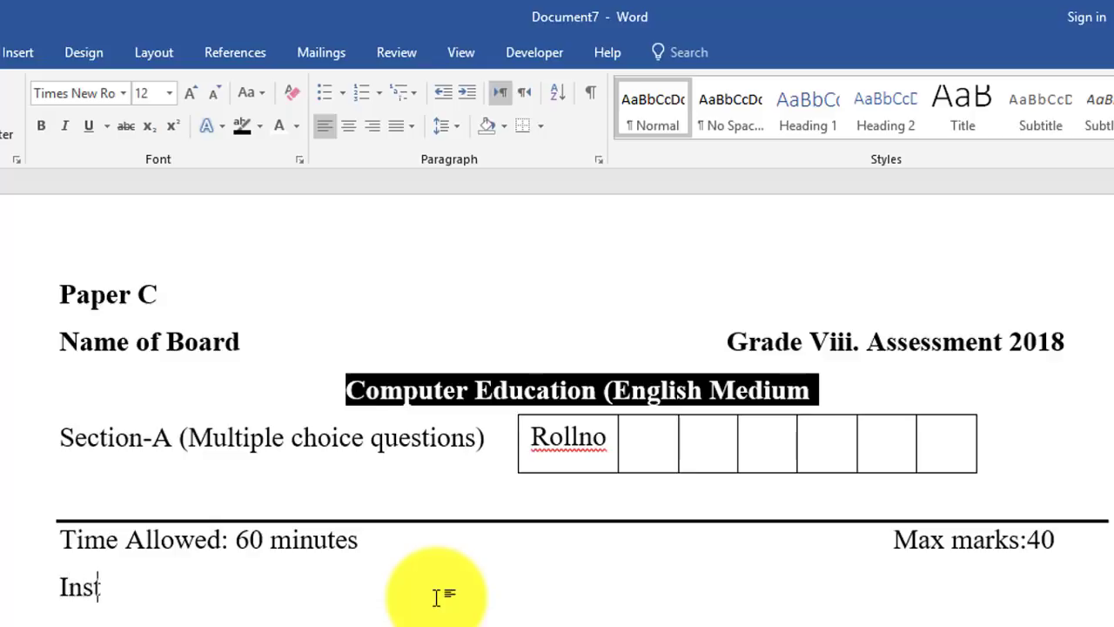
type("ruction:")
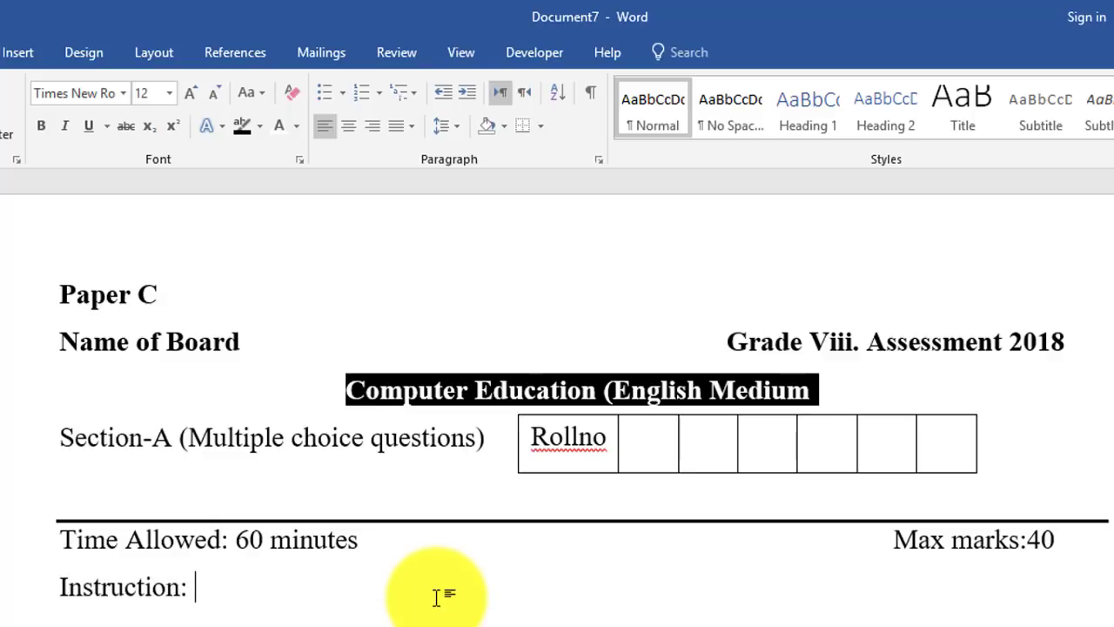
type("Que")
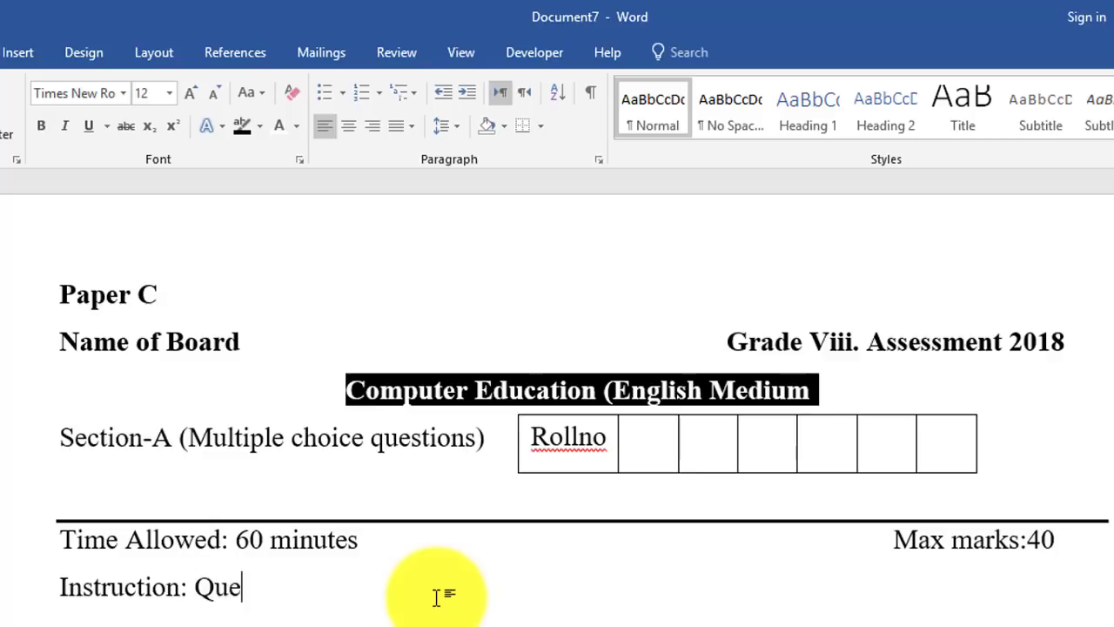
type("stionone is")
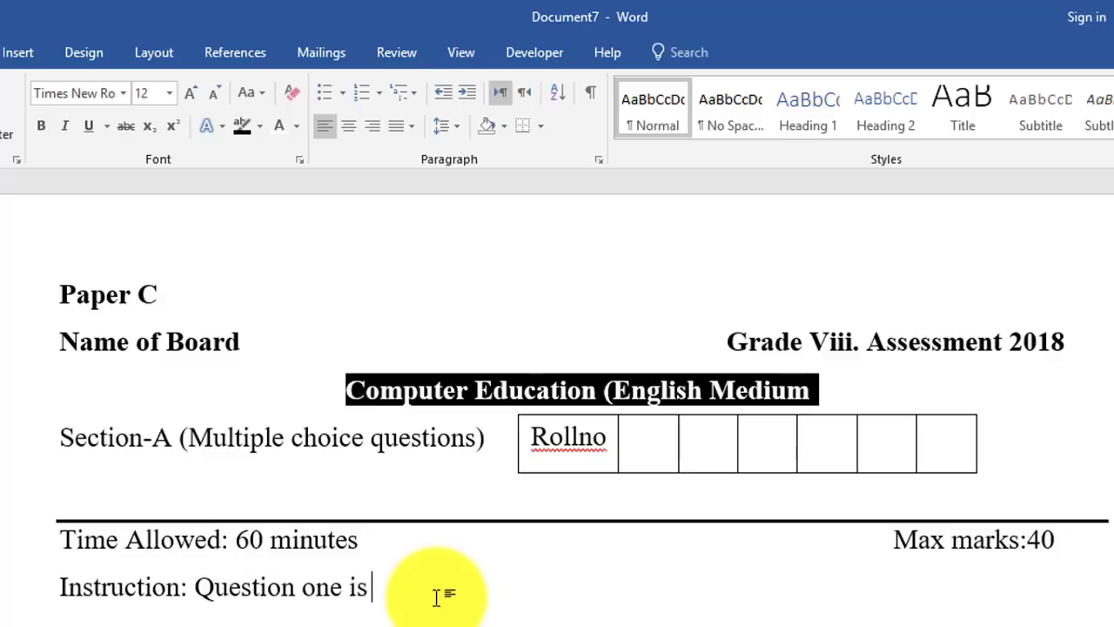
type(" coupu")
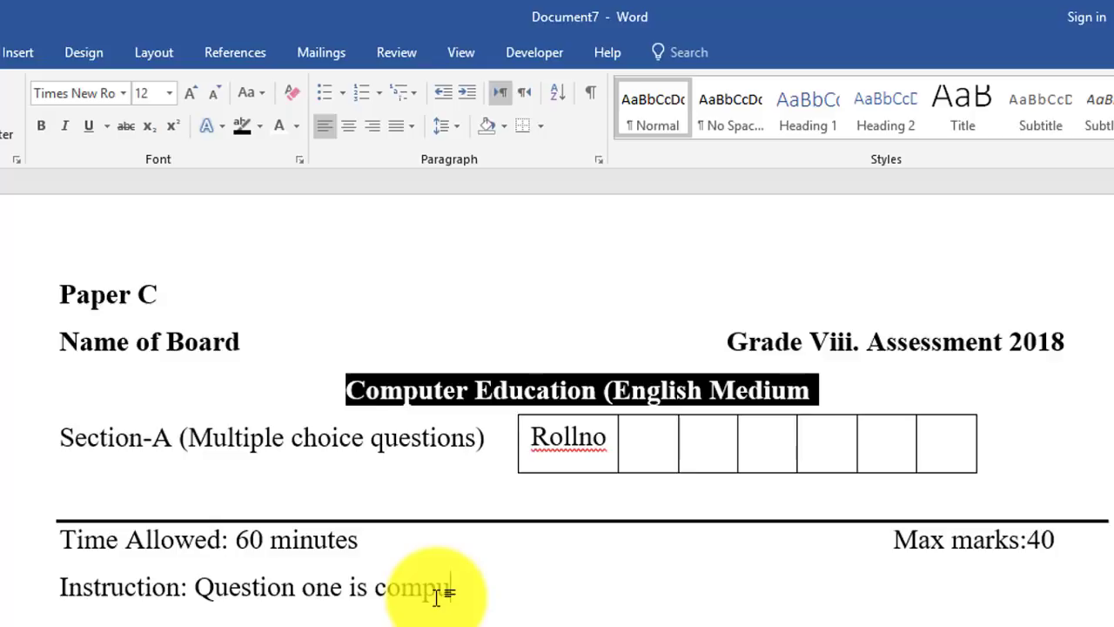
type("sory.")
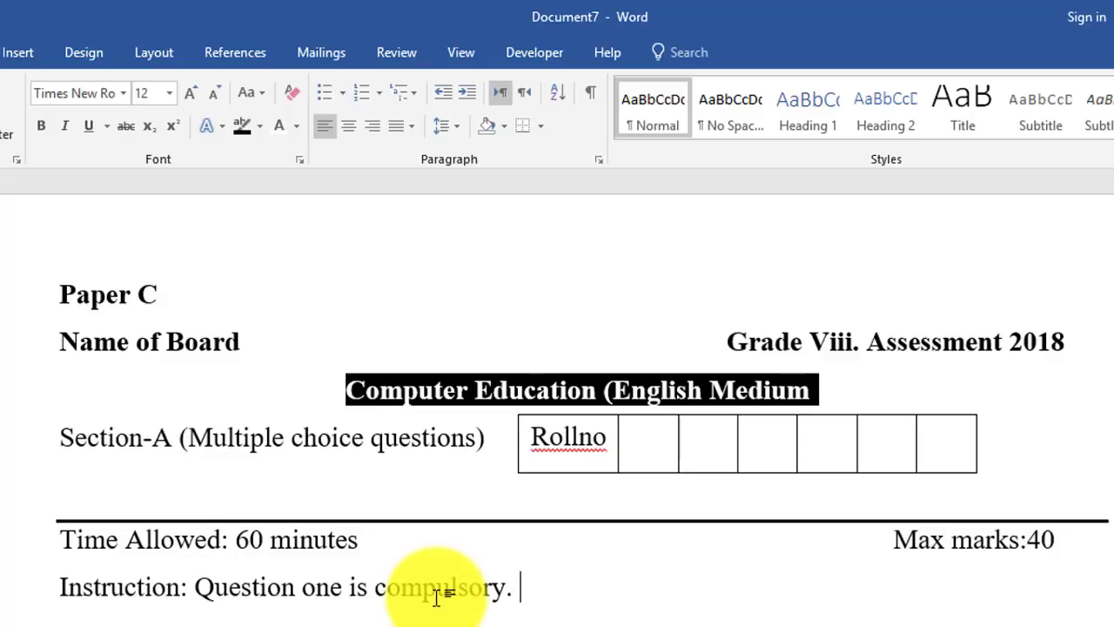
type("wir")
type("elect ")
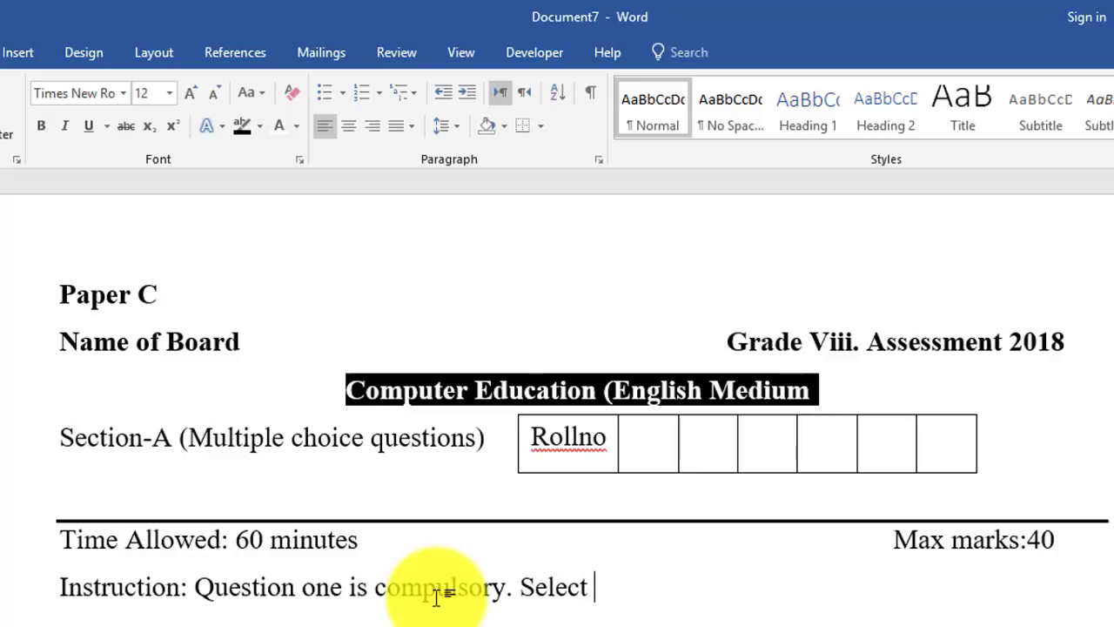
type("th")
type("e right o")
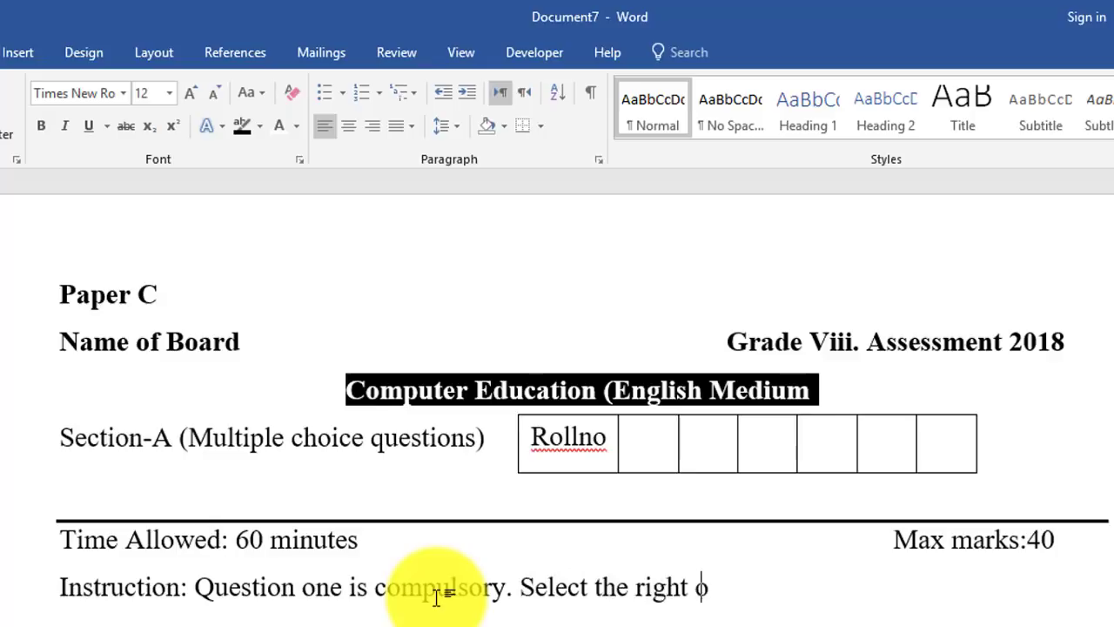
type("ne op")
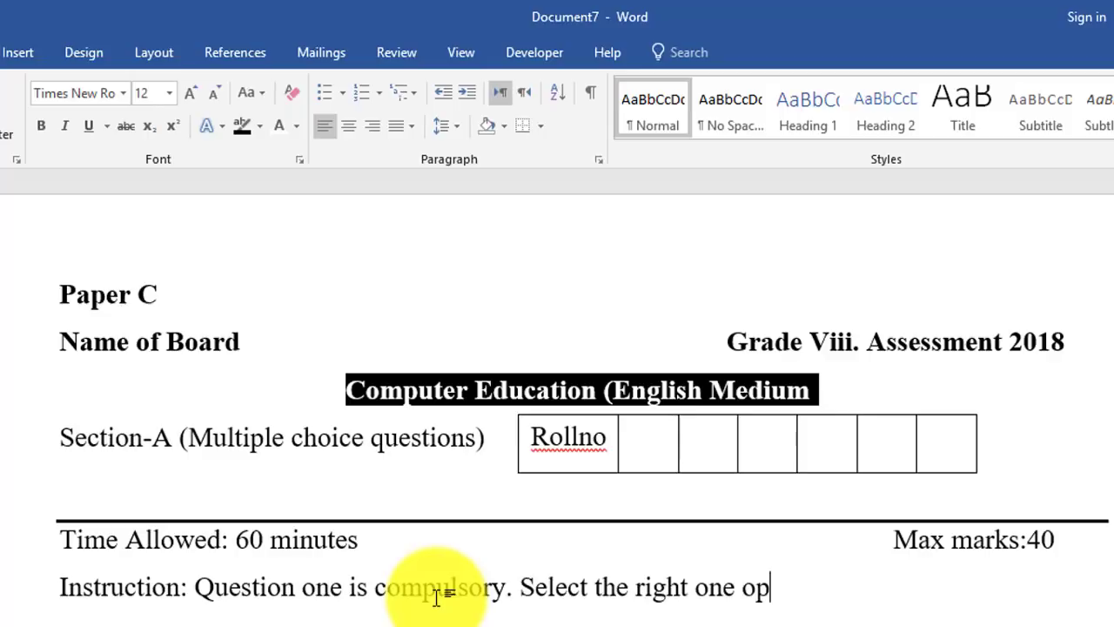
type("tion form ")
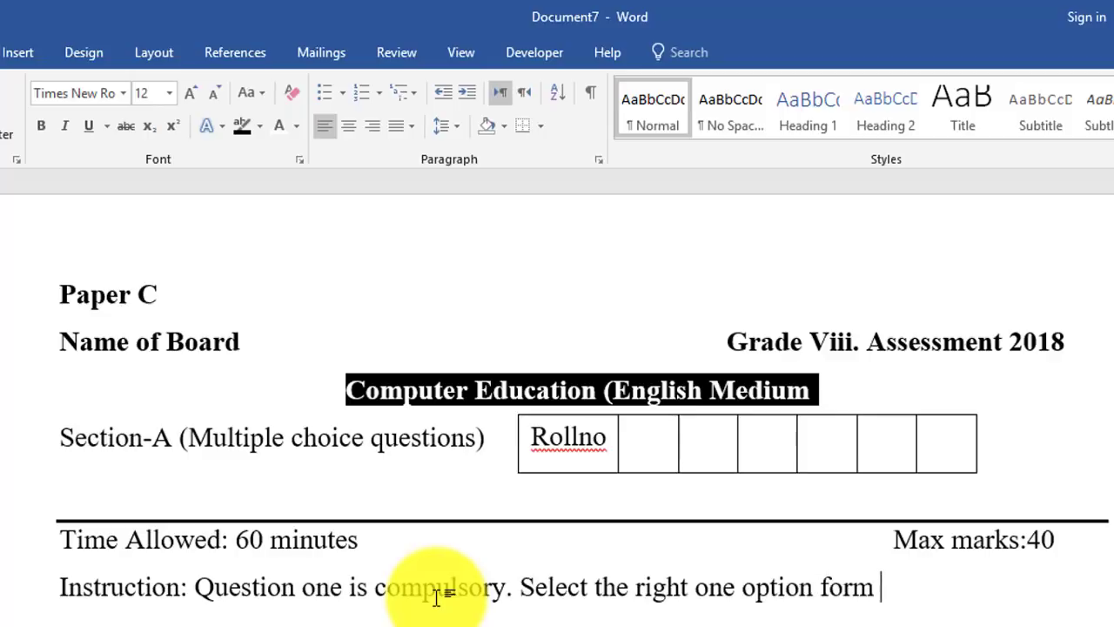
Fix the typo so the instruction ends '...from the following', and add a new line.
key("BackSpace")
key("BackSpace")
key("BackSpace")
key("BackSpace")
type("rom ")
type("the follo")
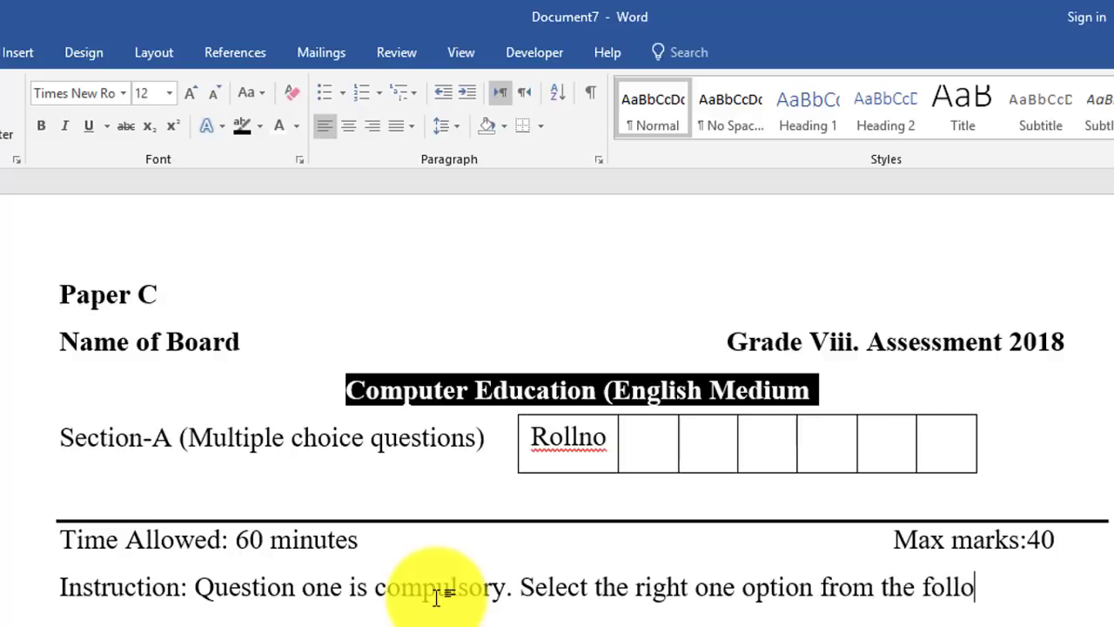
type("wing.")
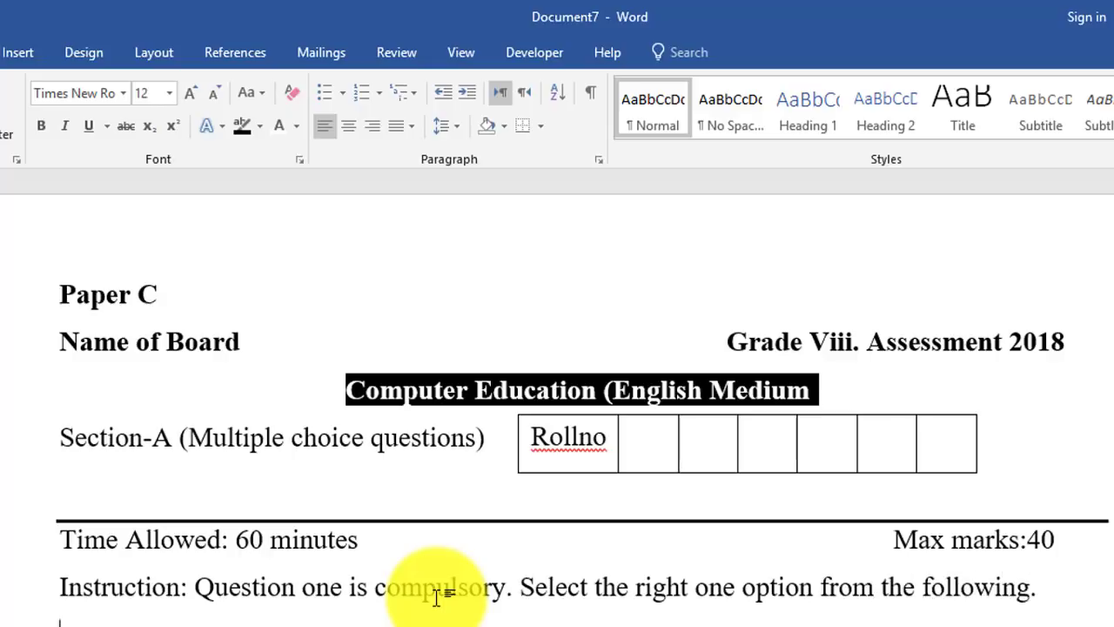
key("Return")
scroll(377, 522, "up", 3)
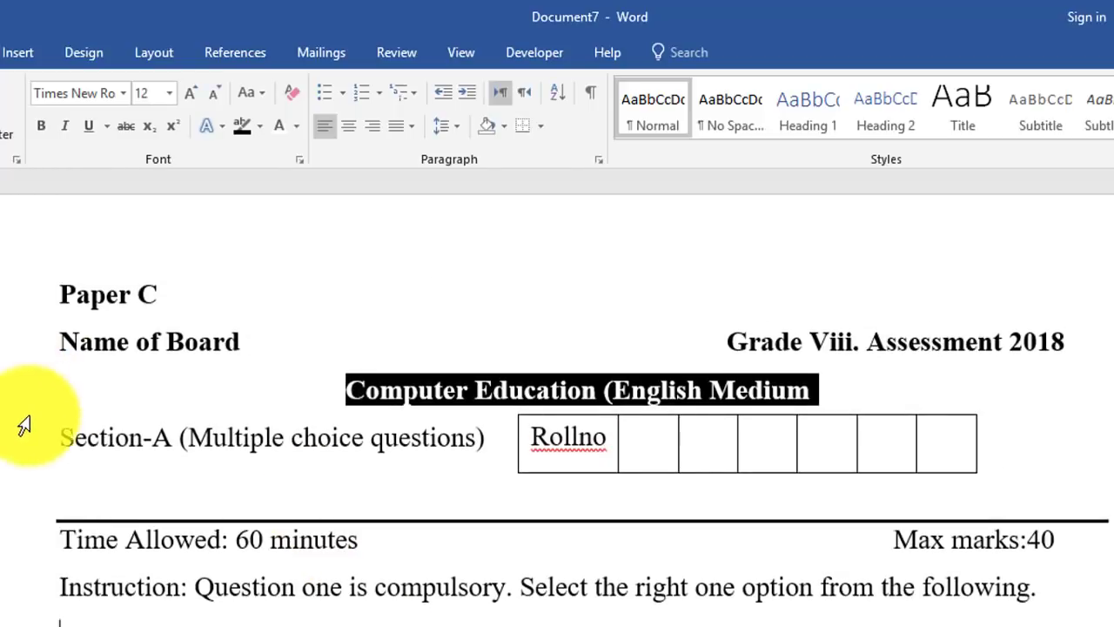
Bold the Section-A heading, then the Time Allowed and Instruction lines.
left_click_drag(59, 433, 484, 435)
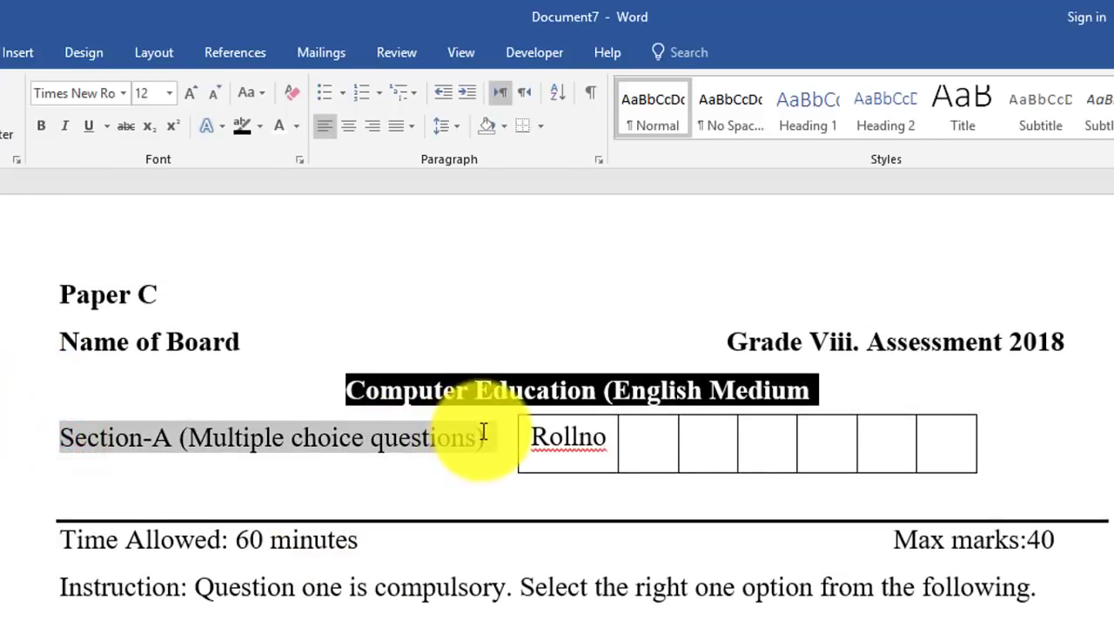
left_click(40, 125)
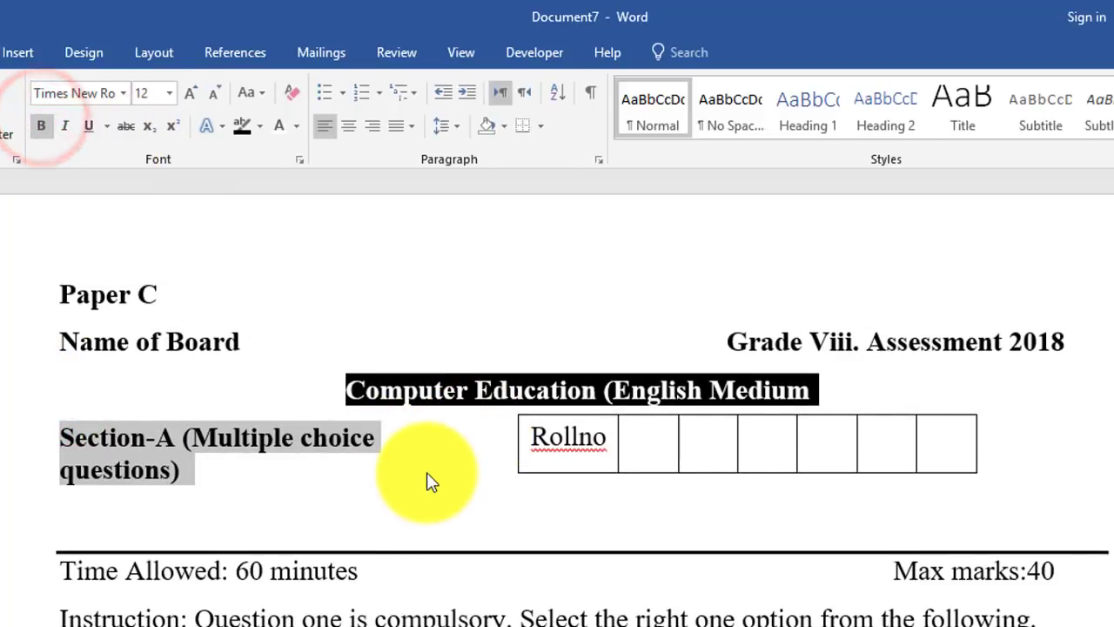
left_click_drag(60, 575, 1053, 620)
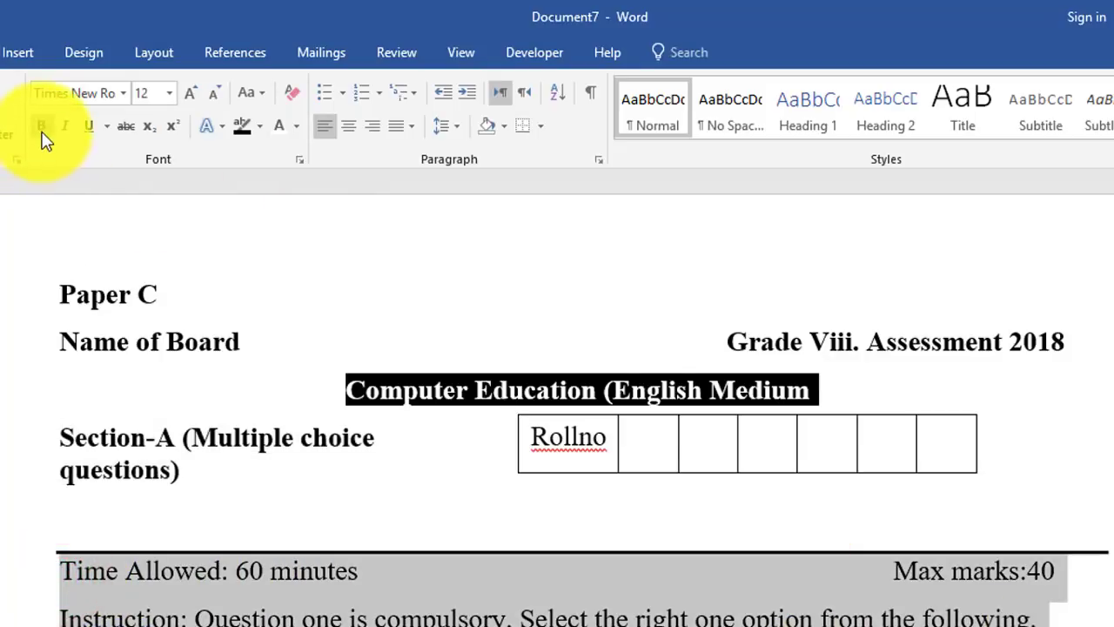
left_click(41, 126)
left_click(599, 577)
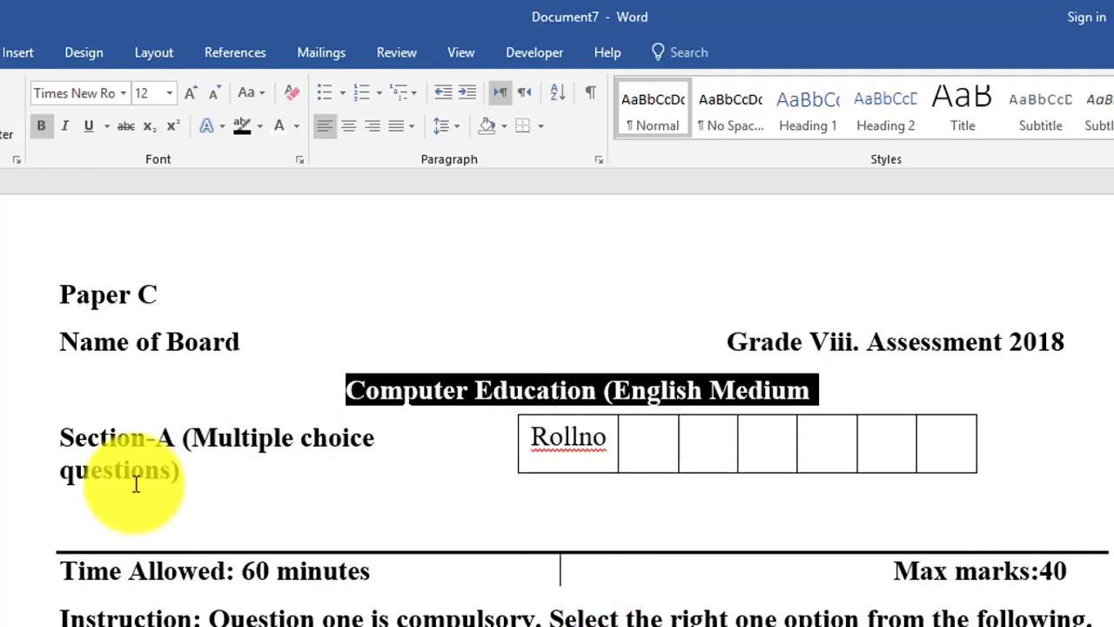
Drag the Roll No boxes table over to the right margin.
left_click(554, 430)
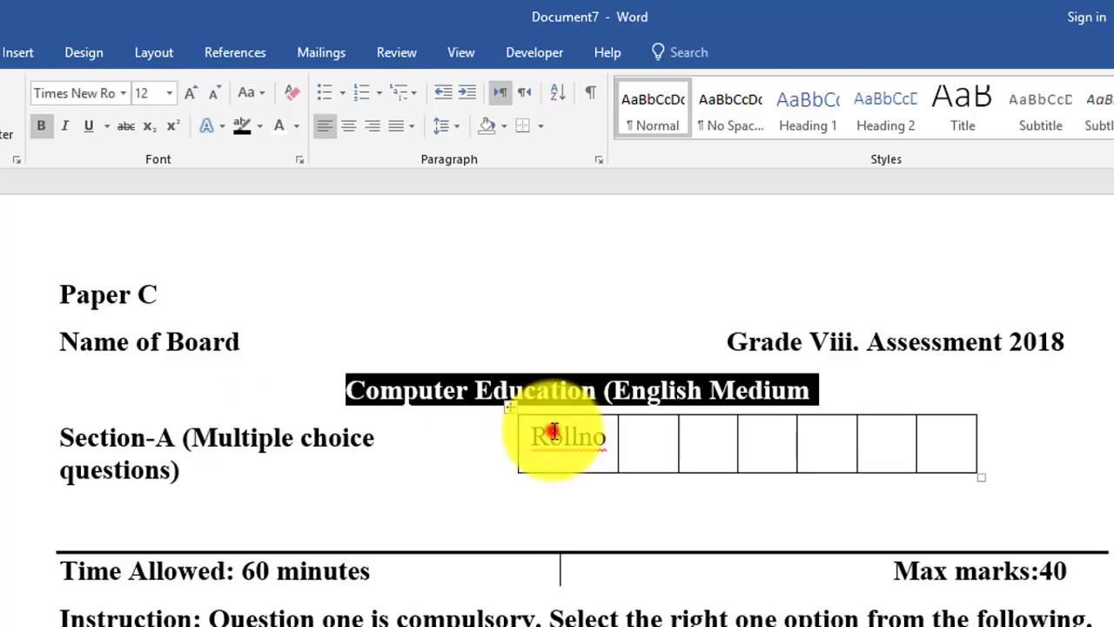
left_click(510, 409)
left_click_drag(554, 407, 627, 406)
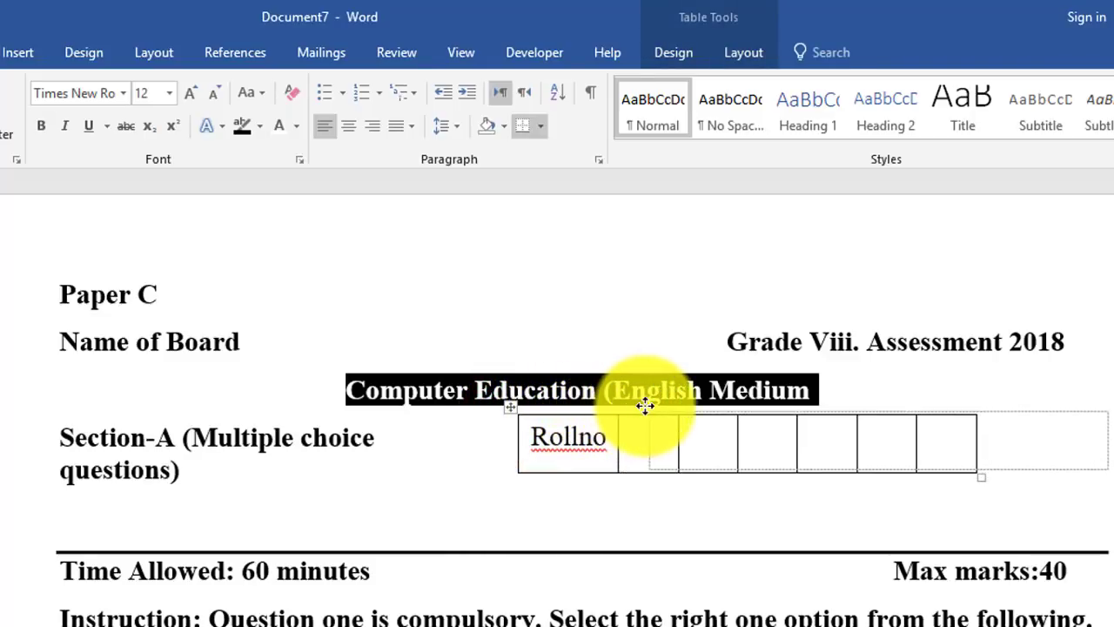
left_click_drag(627, 407, 642, 402)
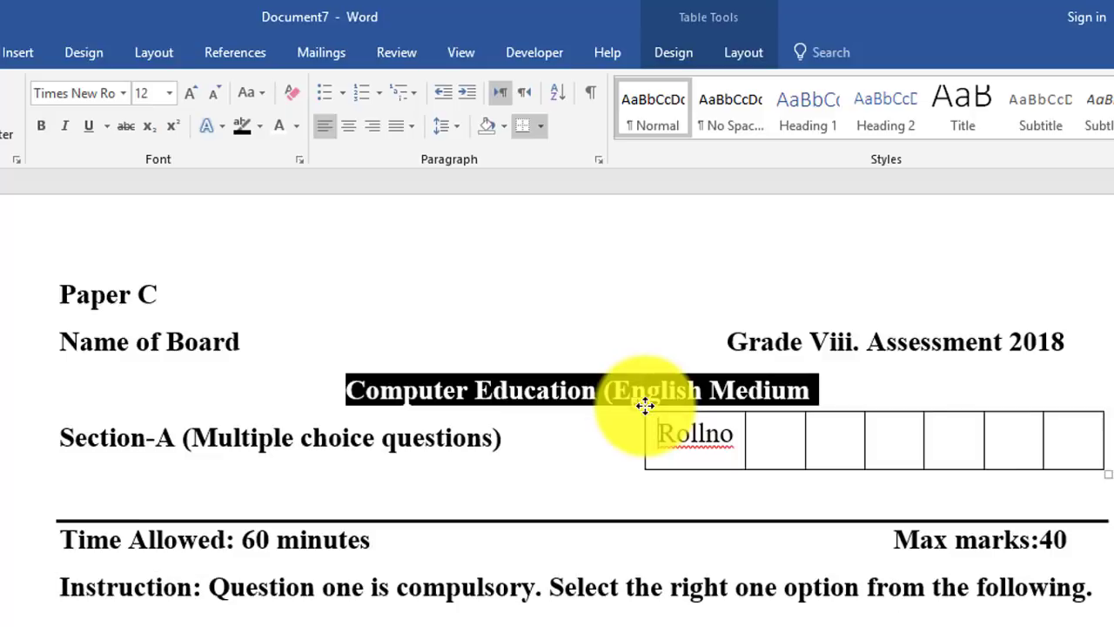
left_click(734, 490)
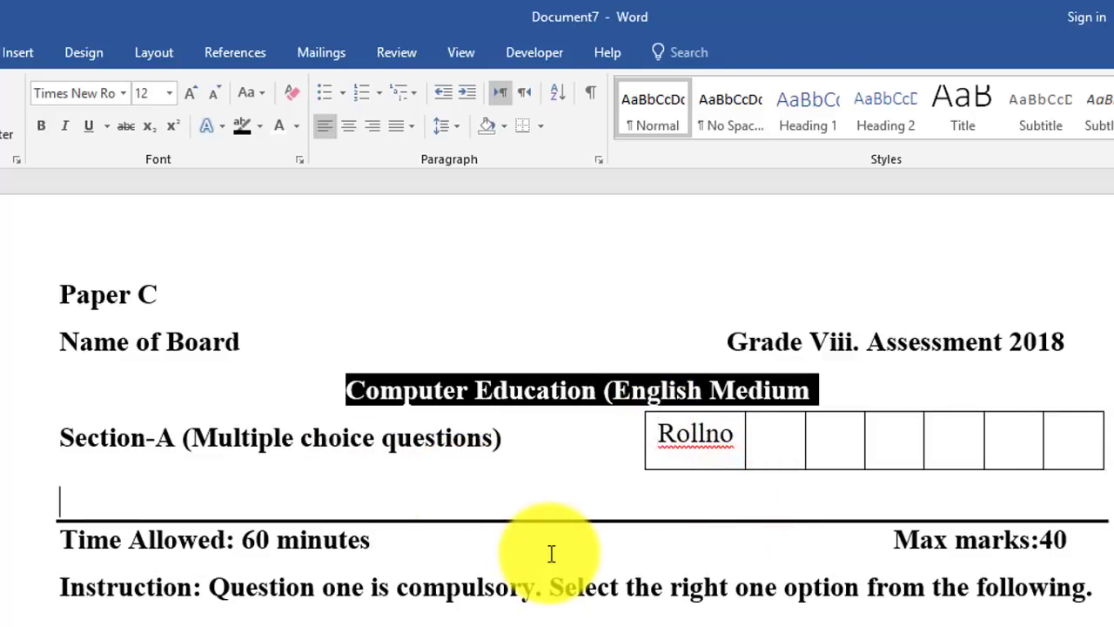
scroll(566, 557, "down", 1)
Apply i., ii., iii. lowercase roman numbering to the empty line below the instruction.
left_click(196, 595)
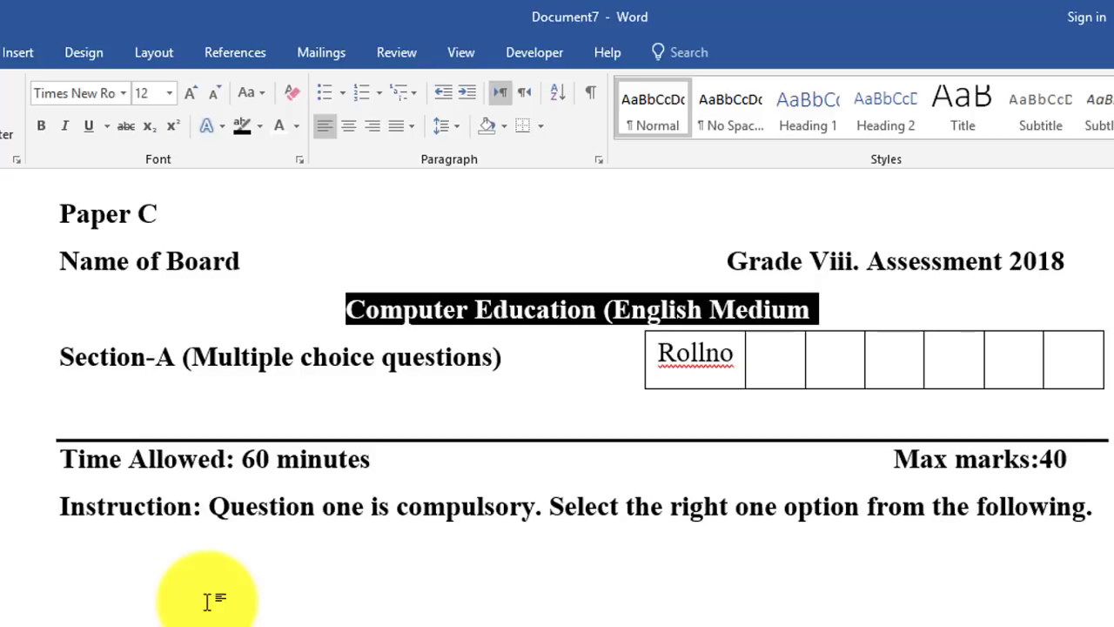
scroll(207, 601, "down", 1)
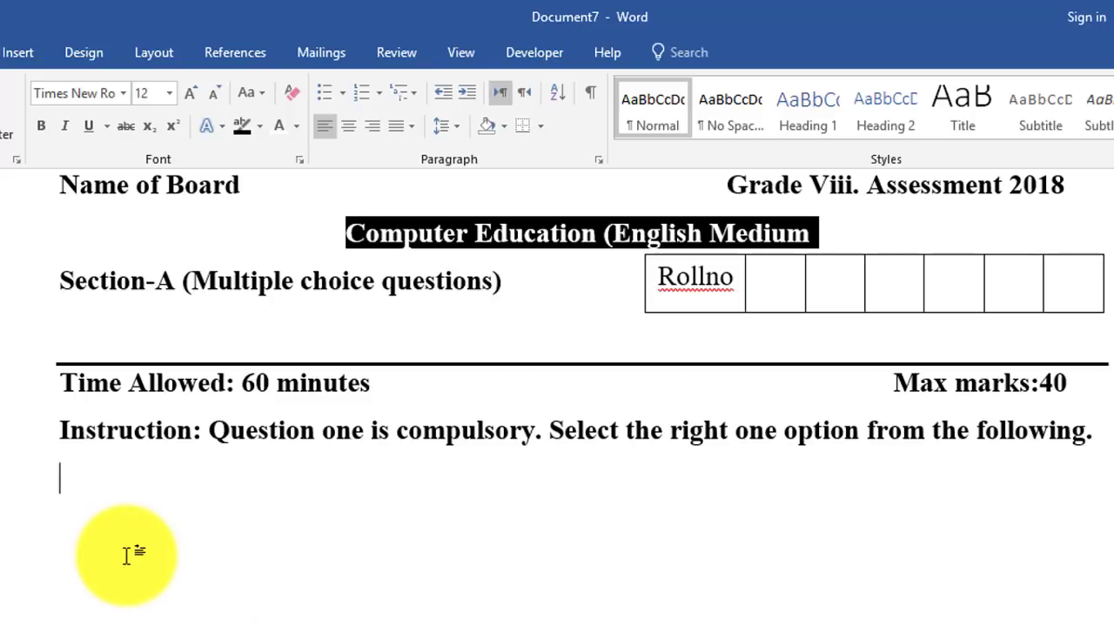
scroll(156, 557, "up", 2)
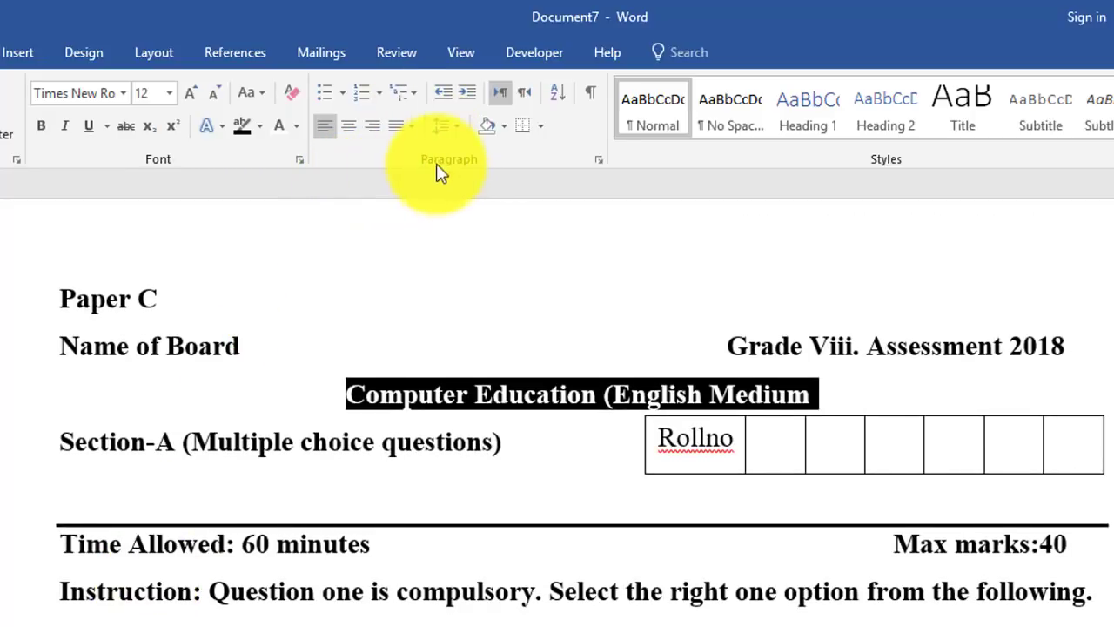
left_click(379, 92)
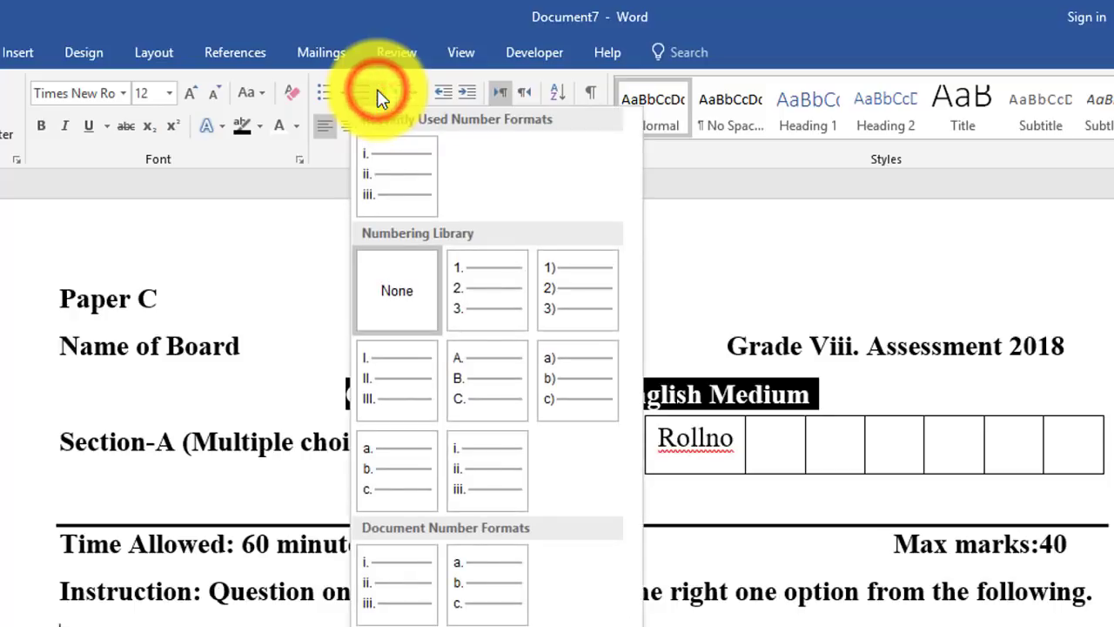
left_click(493, 475)
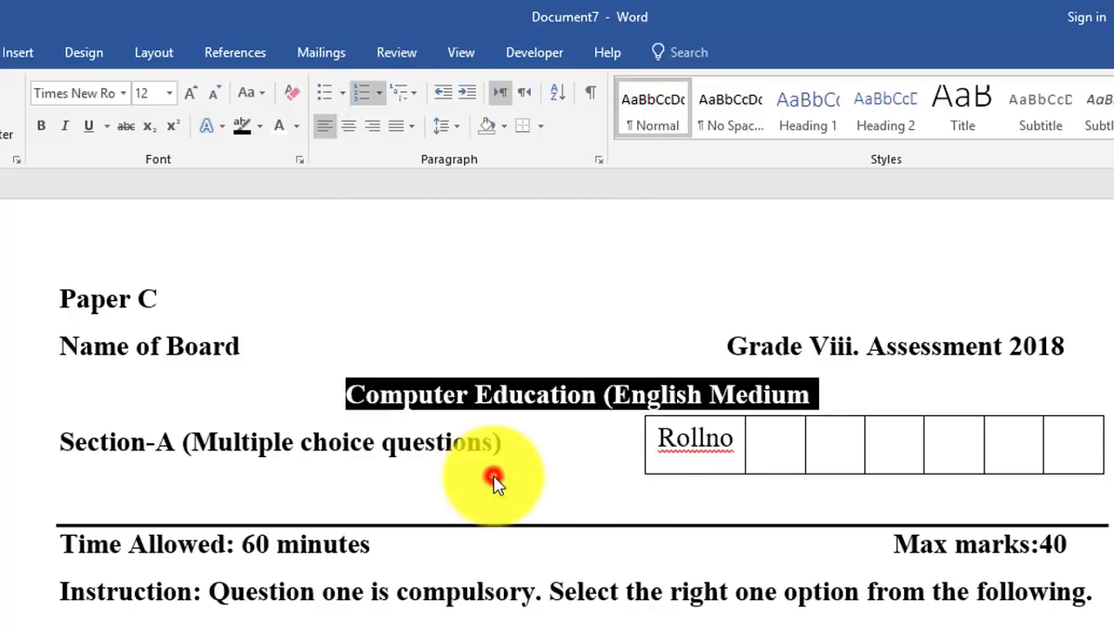
scroll(493, 475, "down", 5)
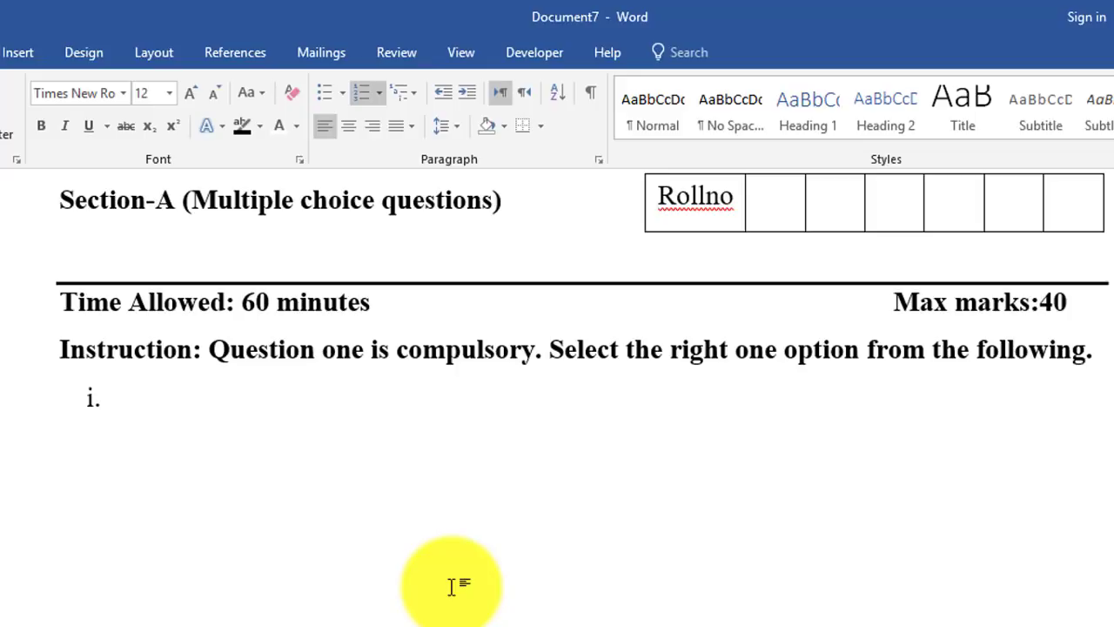
Type question i, 'Two are more than two computer links together to form__________.', and add an unnumbered line.
type("towo")
key("BackSpace")
key("BackSpace")
key("BackSpace")
type("wo  are mor")
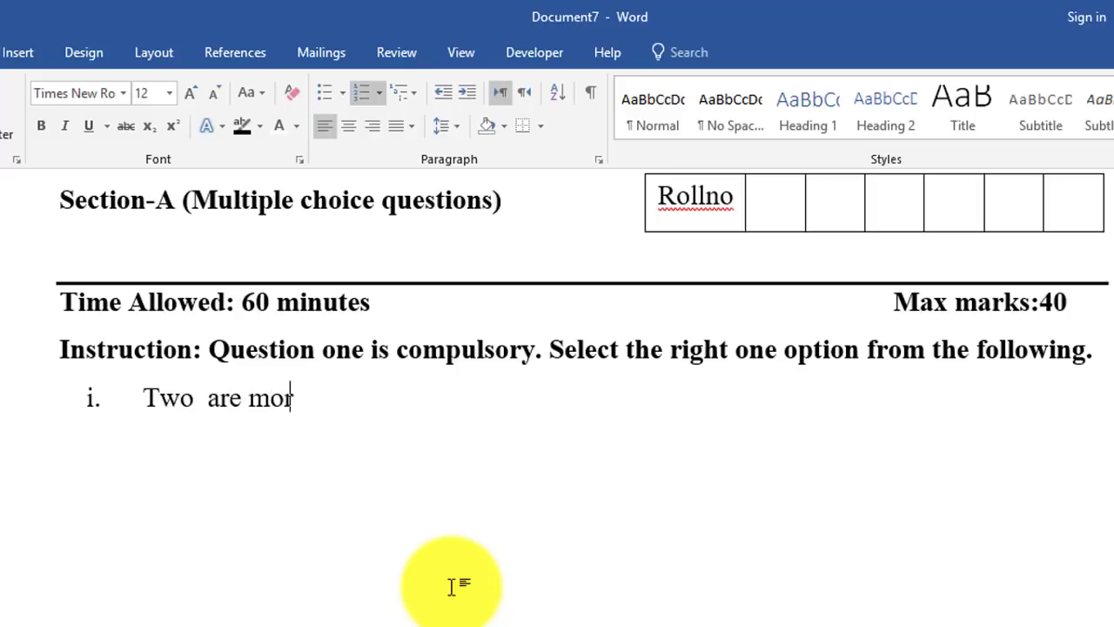
type("e than two ")
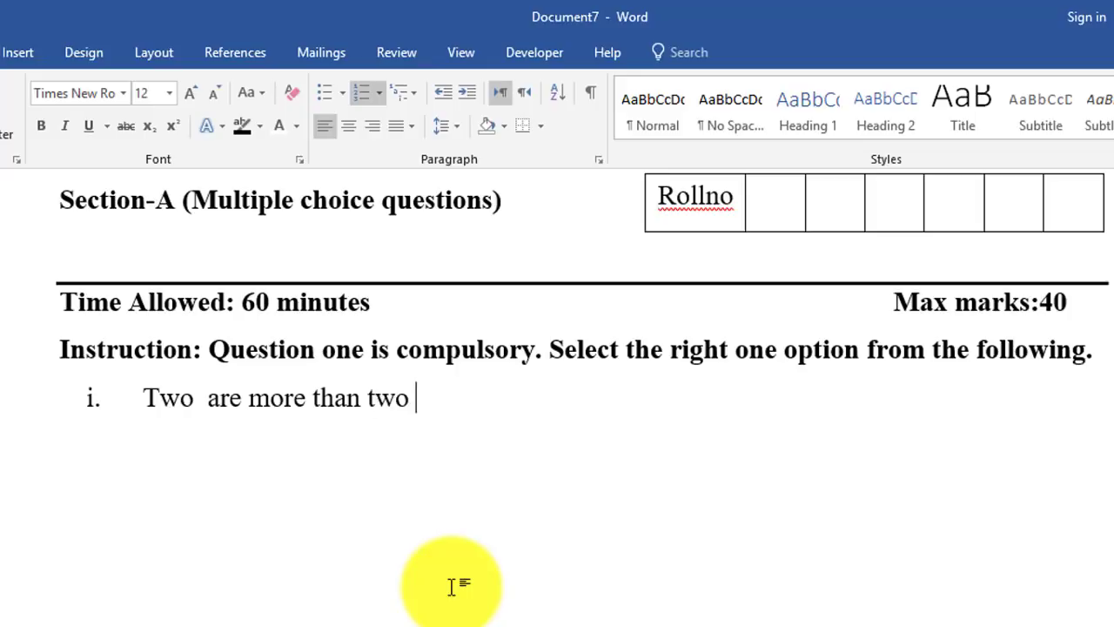
type("computer ")
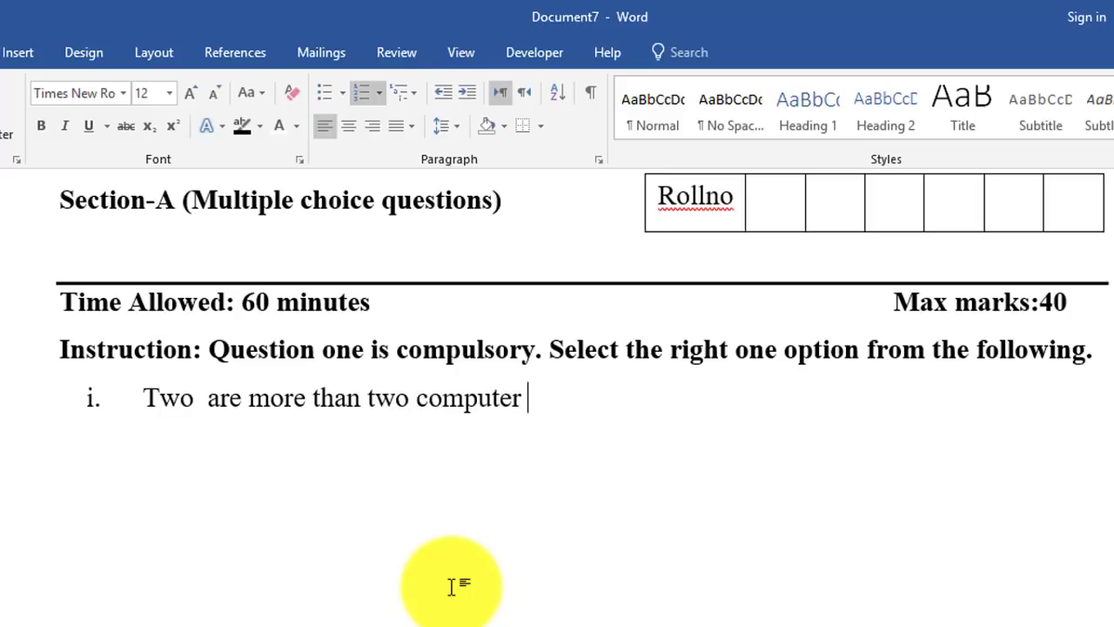
type("links to")
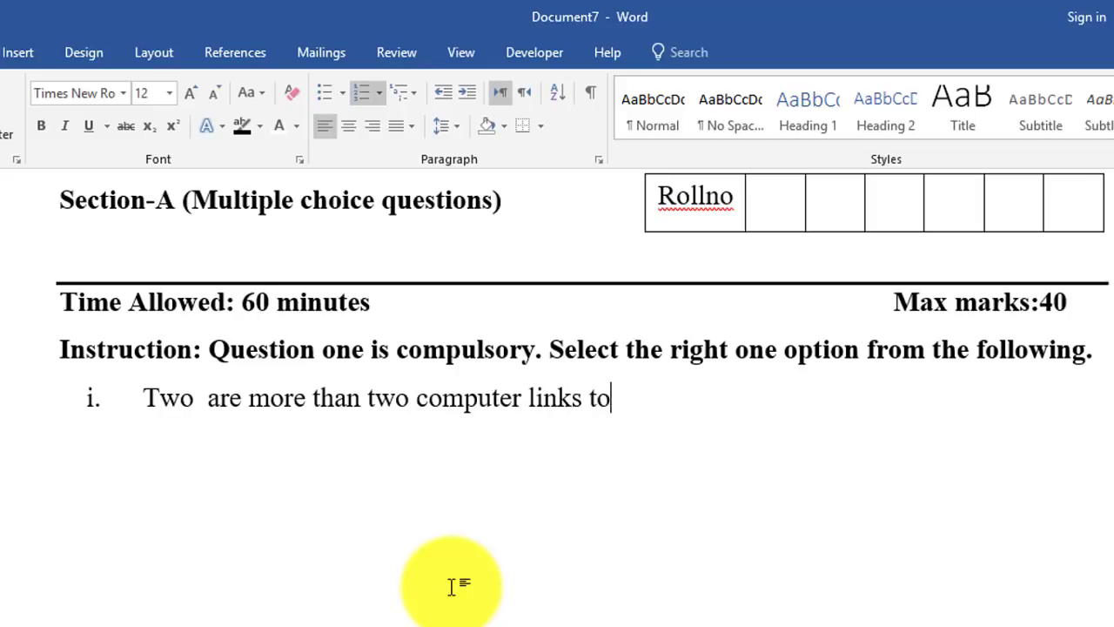
type("gether ")
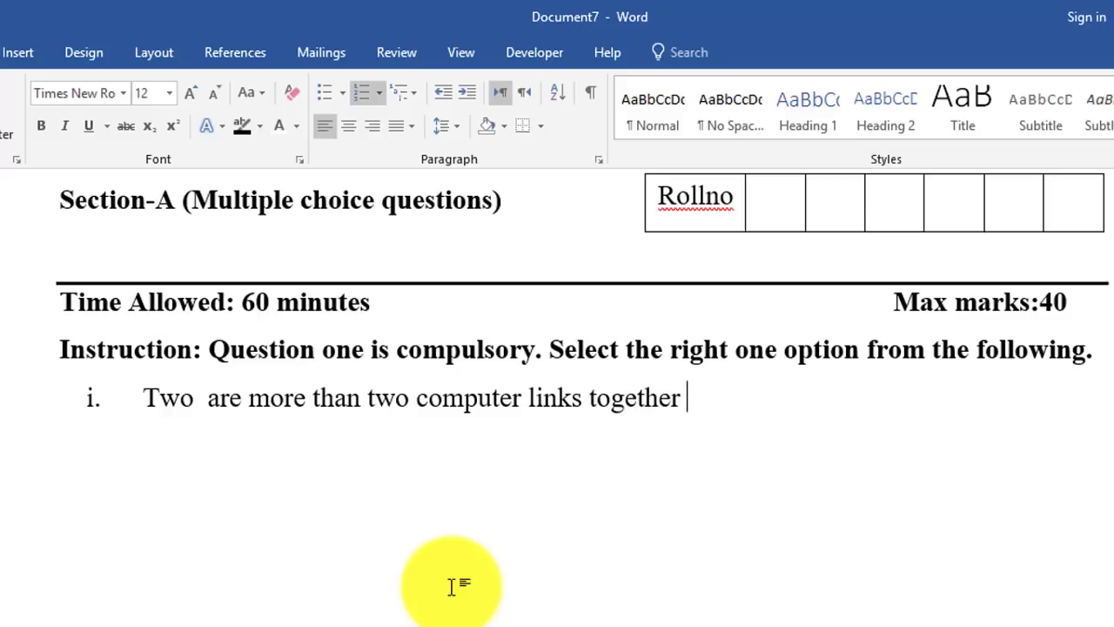
type("to form")
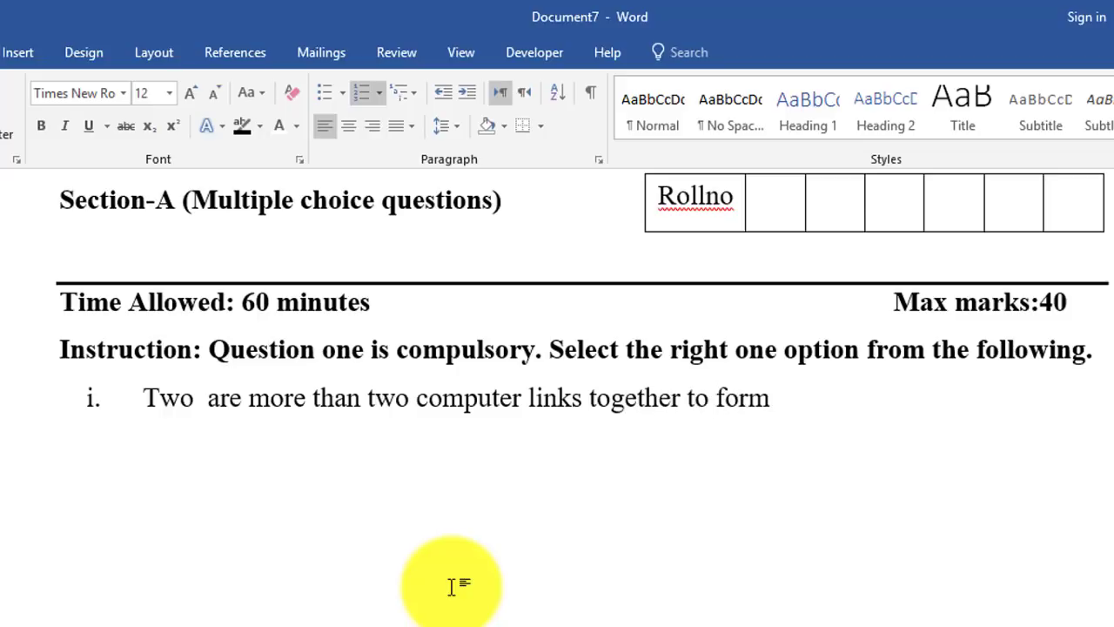
type("__________")
type("/")
key("BackSpace")
type(".")
key("Return")
key("BackSpace")
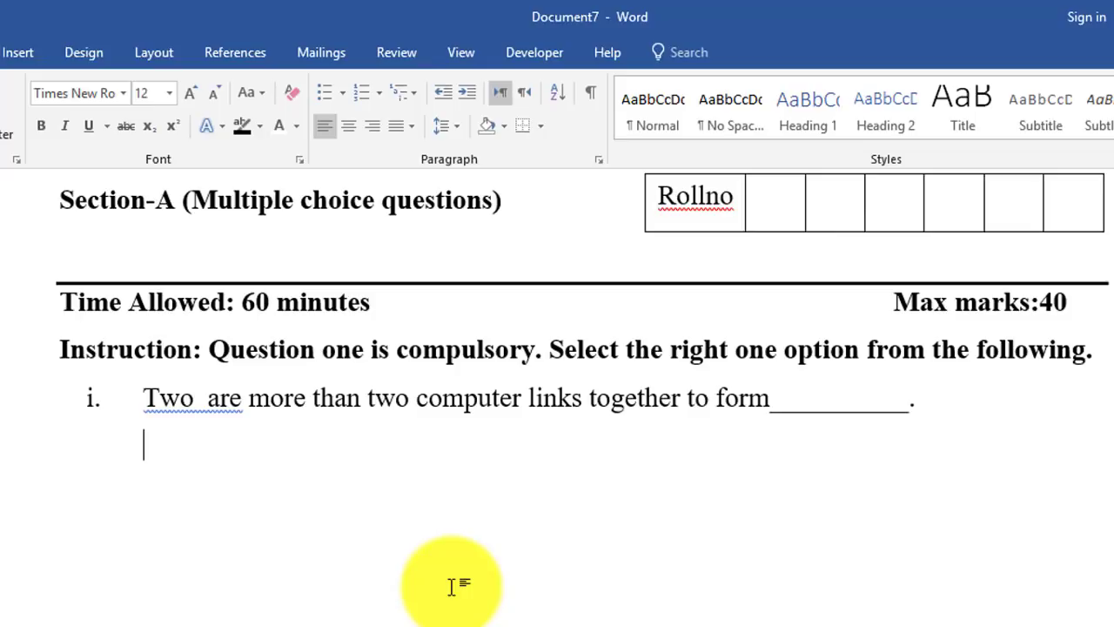
Type options a. network and b. Computer, separated by tabs.
type("a. ")
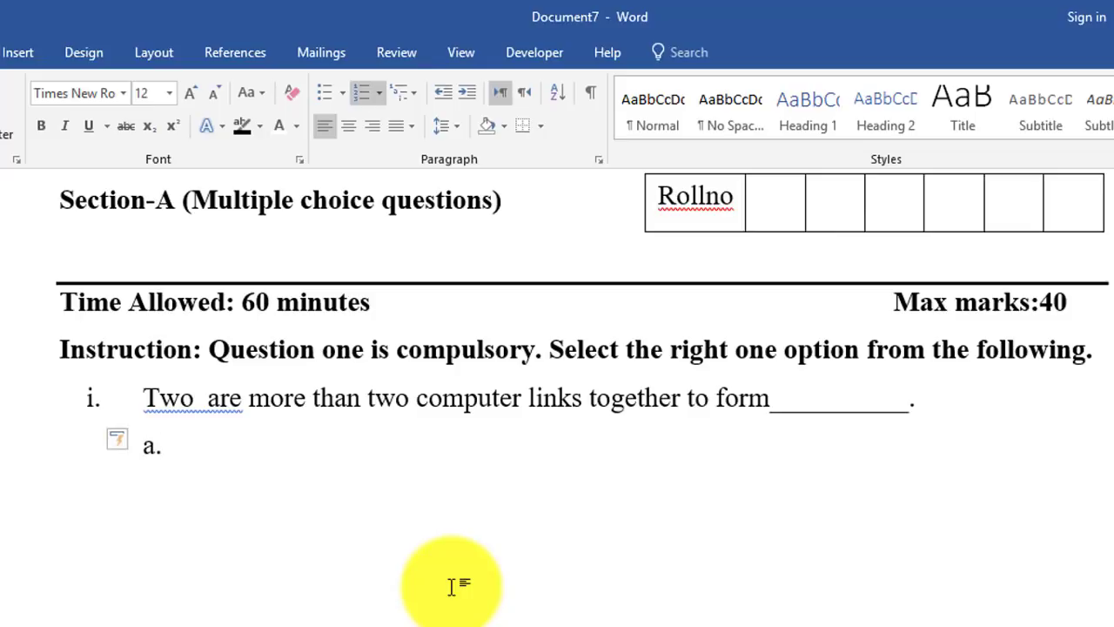
type("network")
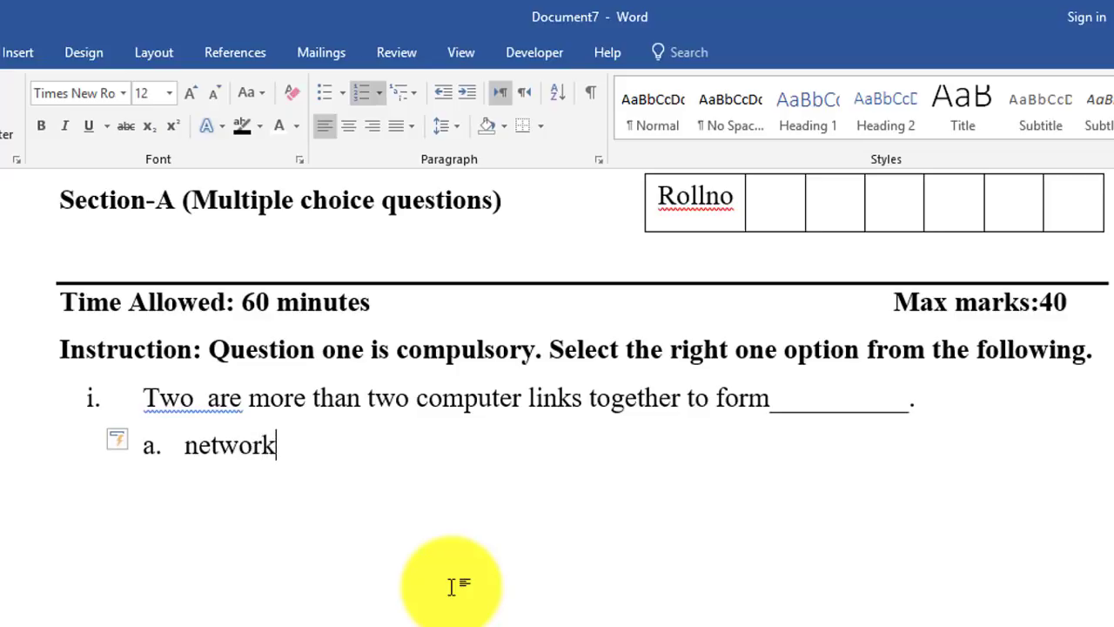
key("Tab")
key("Tab")
key("Tab")
type("b")
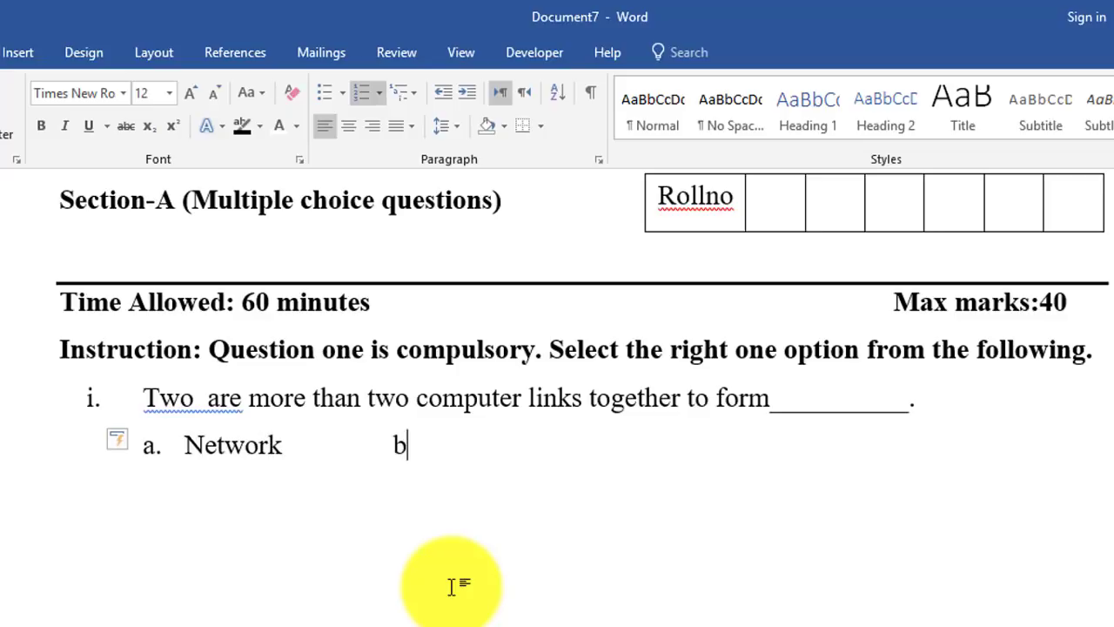
type(".")
type(" Comuter")
key("BackSpace")
key("BackSpace")
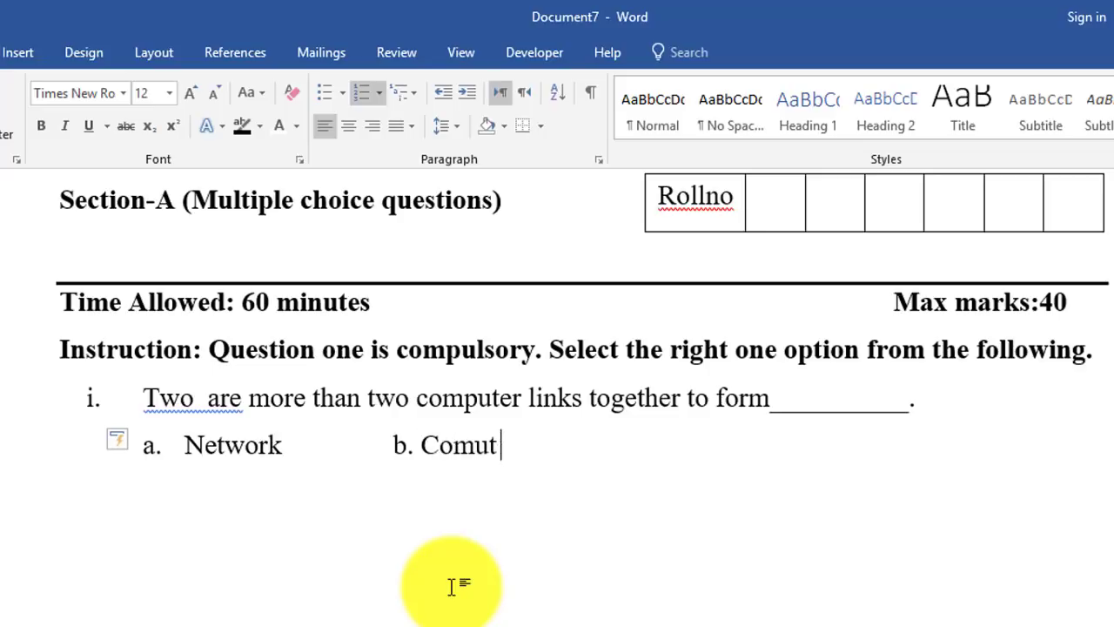
key("BackSpace")
key("BackSpace")
type("puter")
key("Tab")
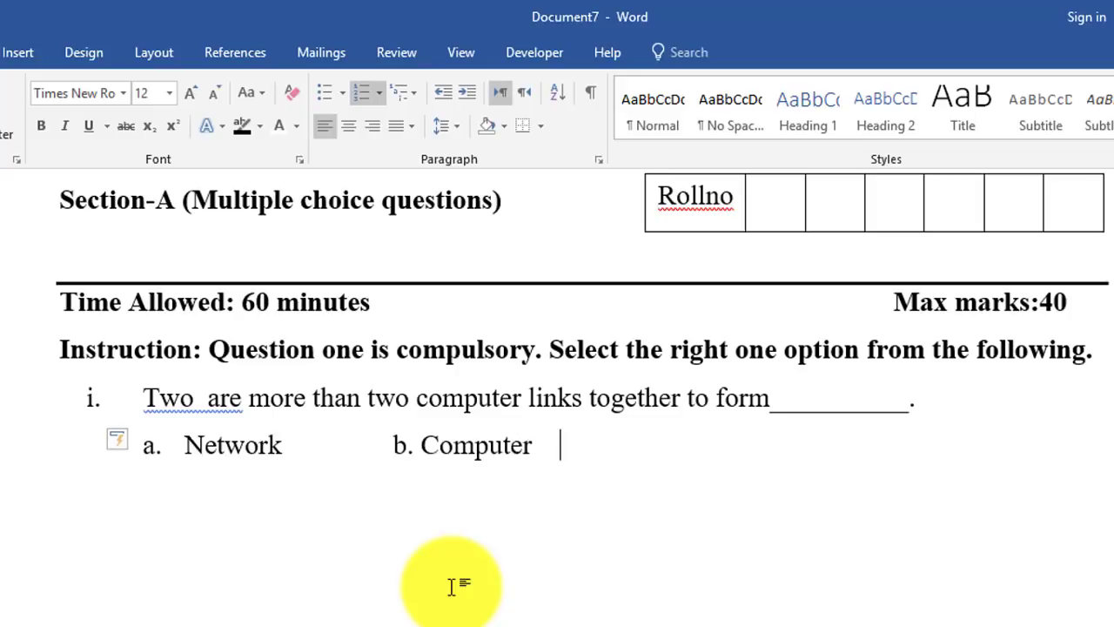
key("Tab")
Add options c. Source and d. Reciever on the same line.
type("c. ")
type("Source")
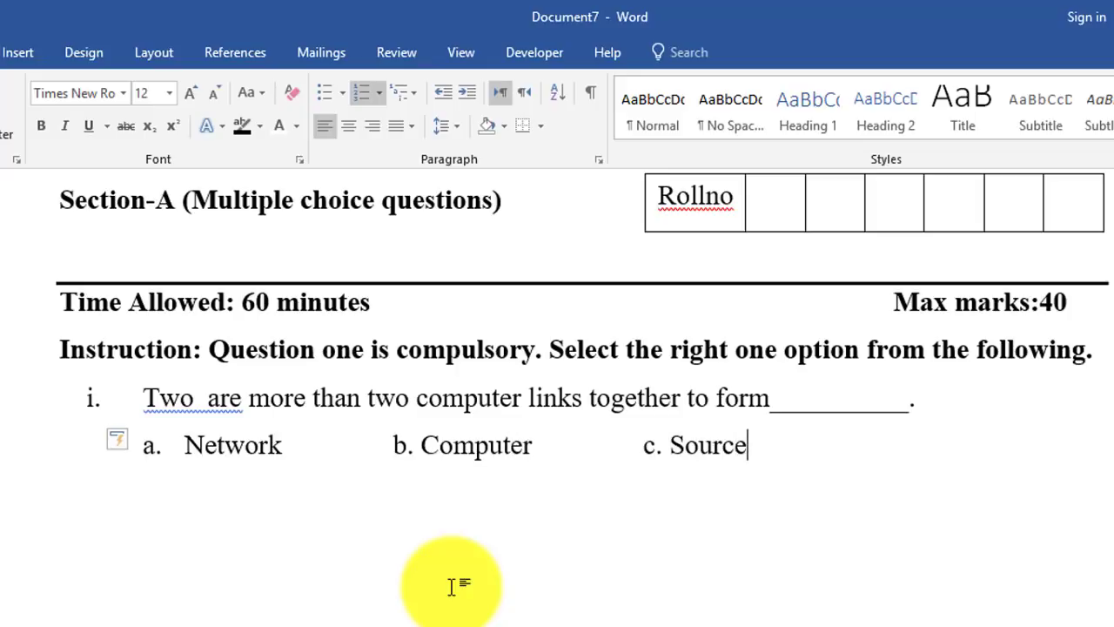
key("Tab")
key("Tab")
type("d. ")
type("re")
key("BackSpace")
key("BackSpace")
type("Rer")
key("BackSpace")
type("c")
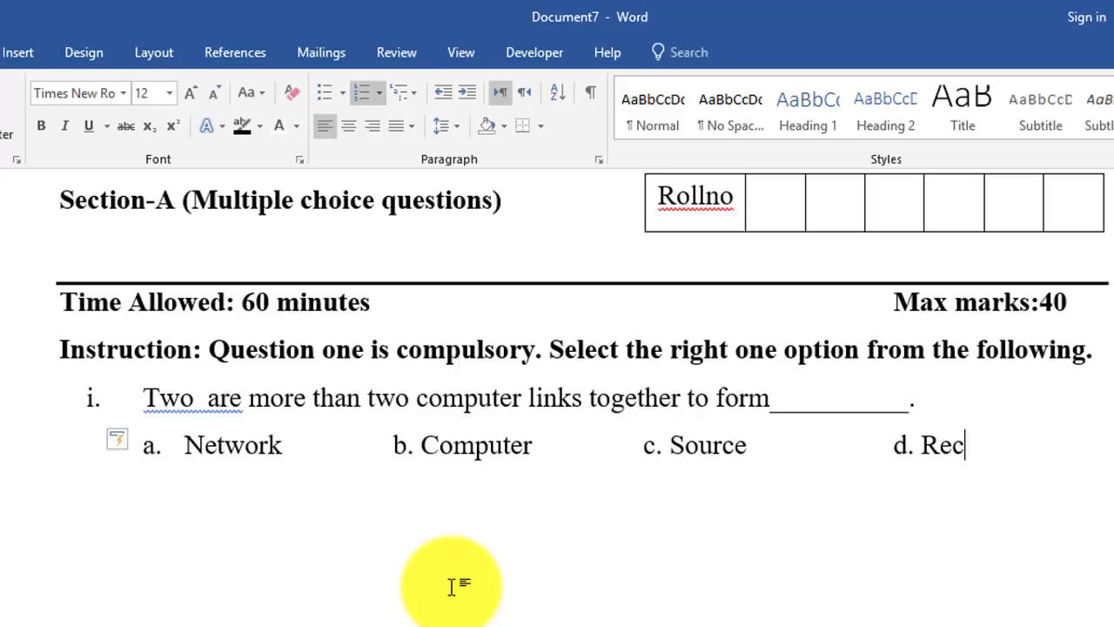
type("iever")
Start a new unlettered line at the margin and type 'ii.'.
key("Return")
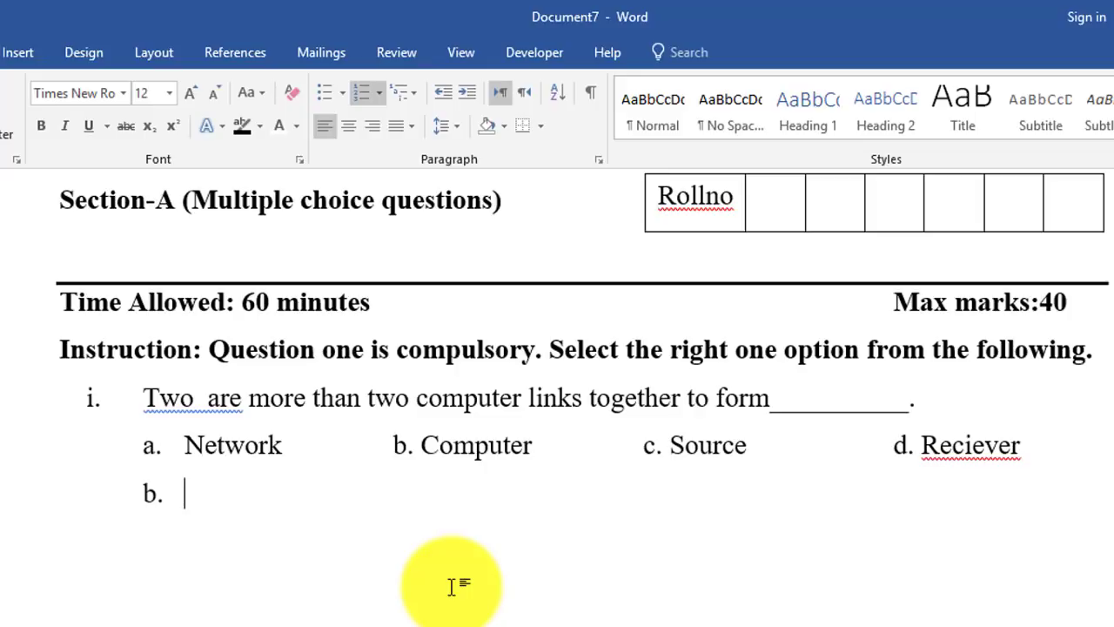
key("BackSpace")
key("BackSpace")
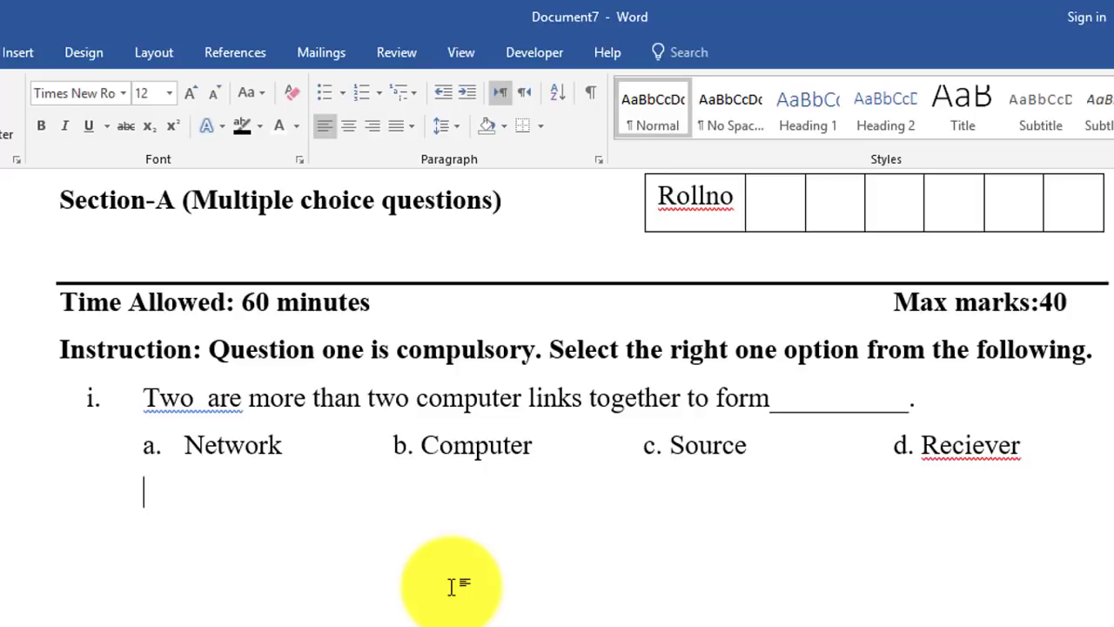
key("BackSpace")
type("ii")
type(".")
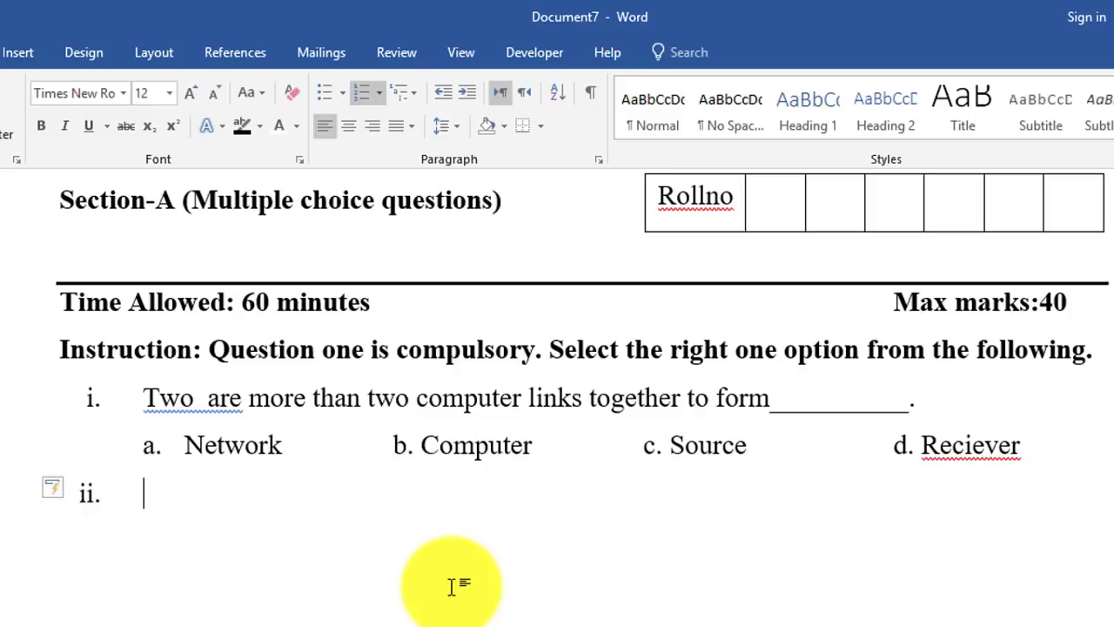
Correct option d's spelling from 'Reciever' to 'Receiver' using the spelling suggestions.
right_click(953, 447)
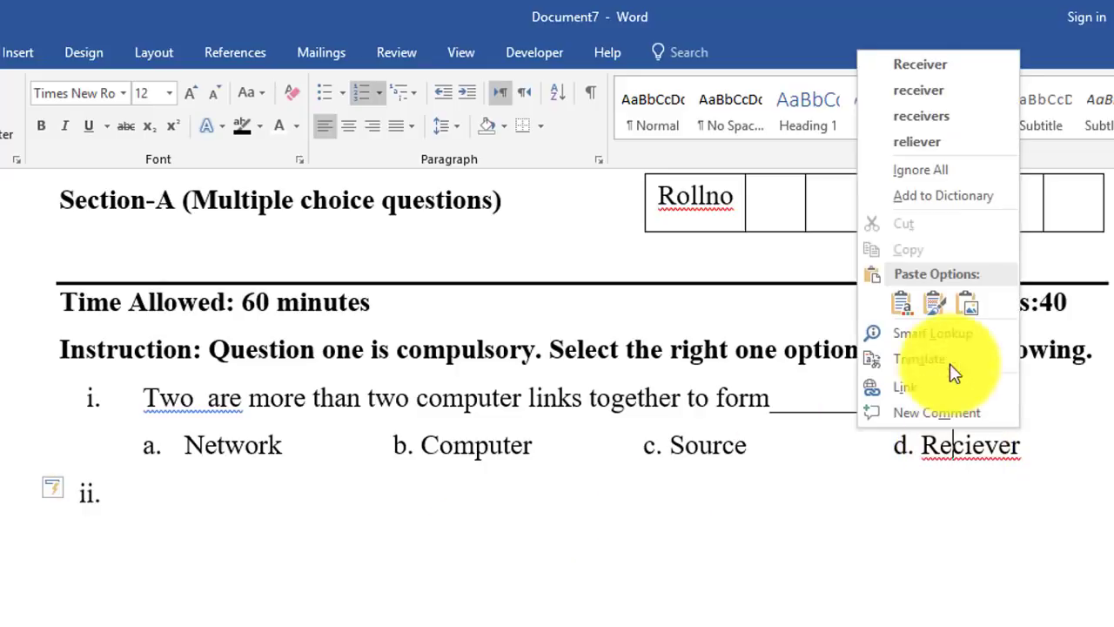
left_click(920, 66)
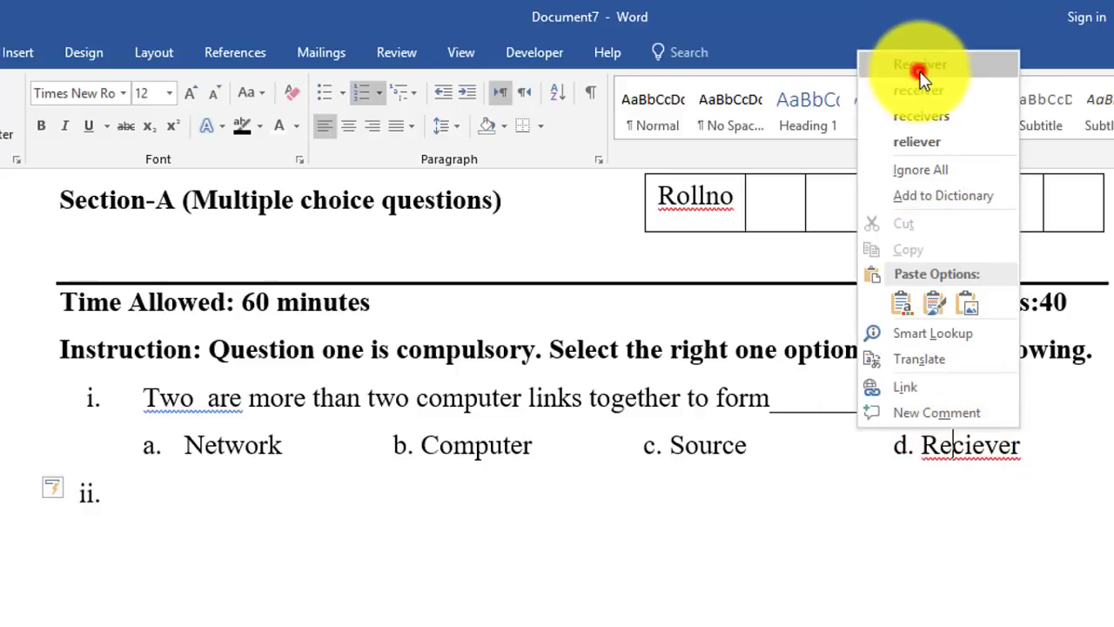
left_click(160, 498)
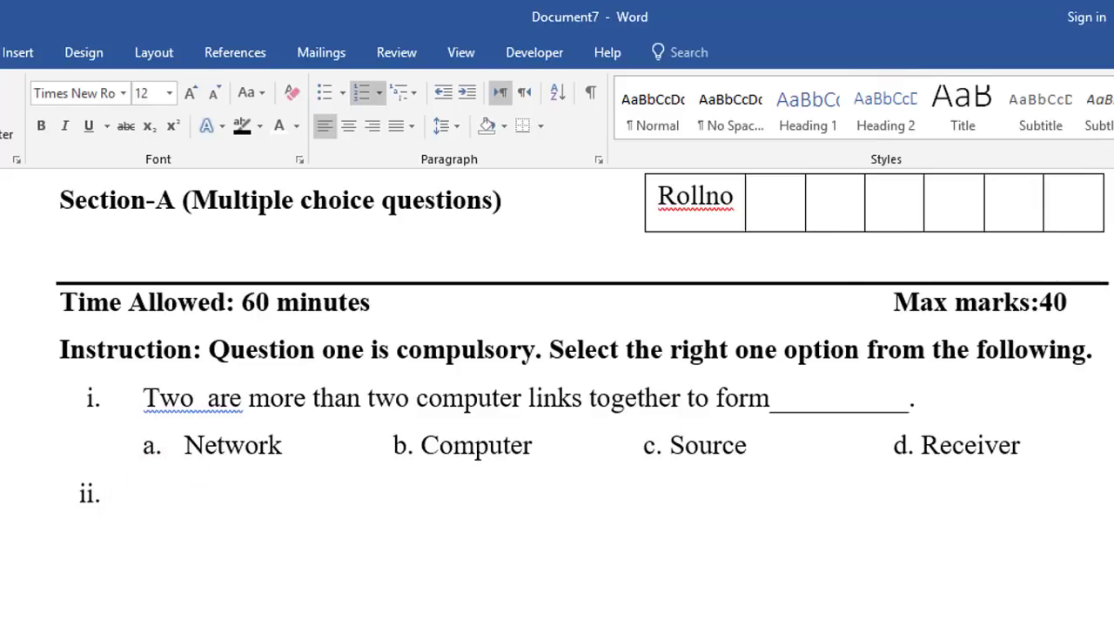
Undo the accidental paste and type question ii: 'The capacity of 3.5" floppy disk is __________'.
type("The capacity of 3.5” floppy disk is")
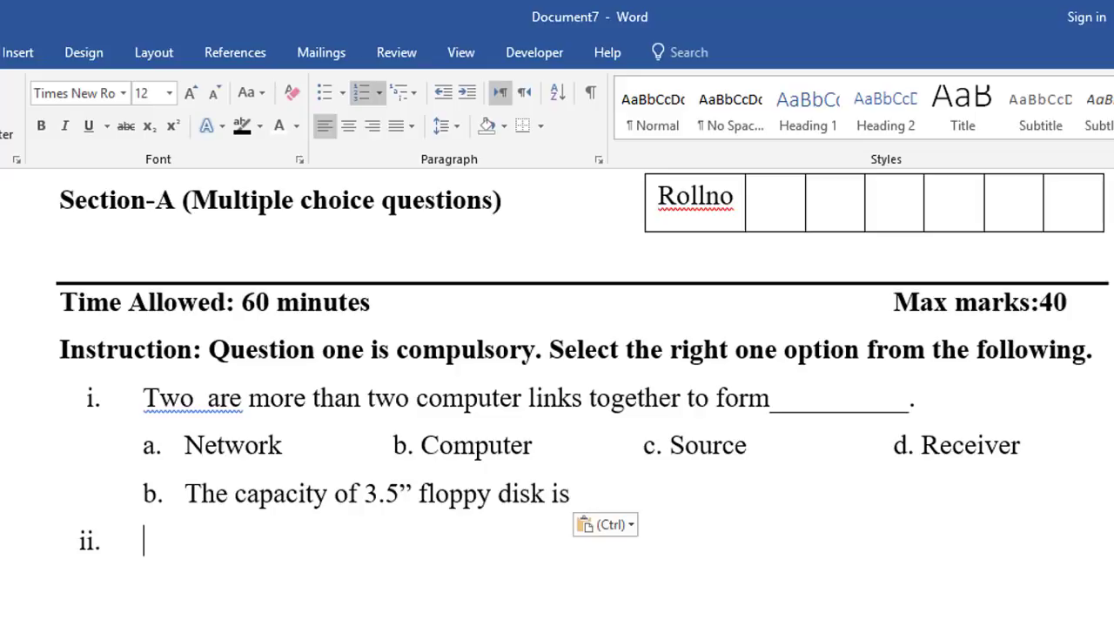
key("ctrl+z")
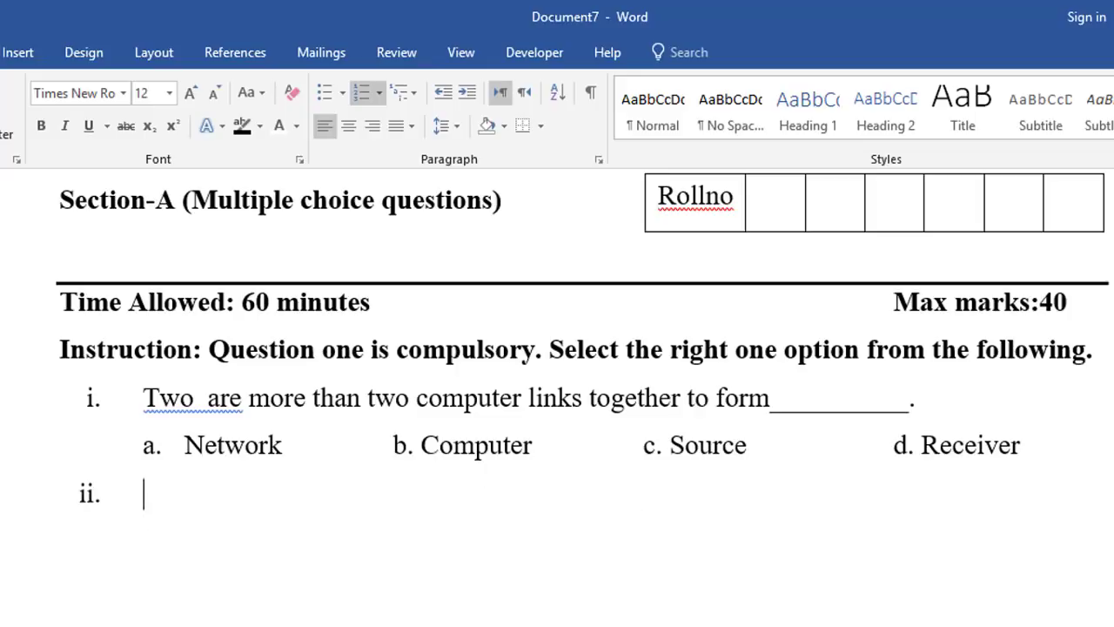
type("The c")
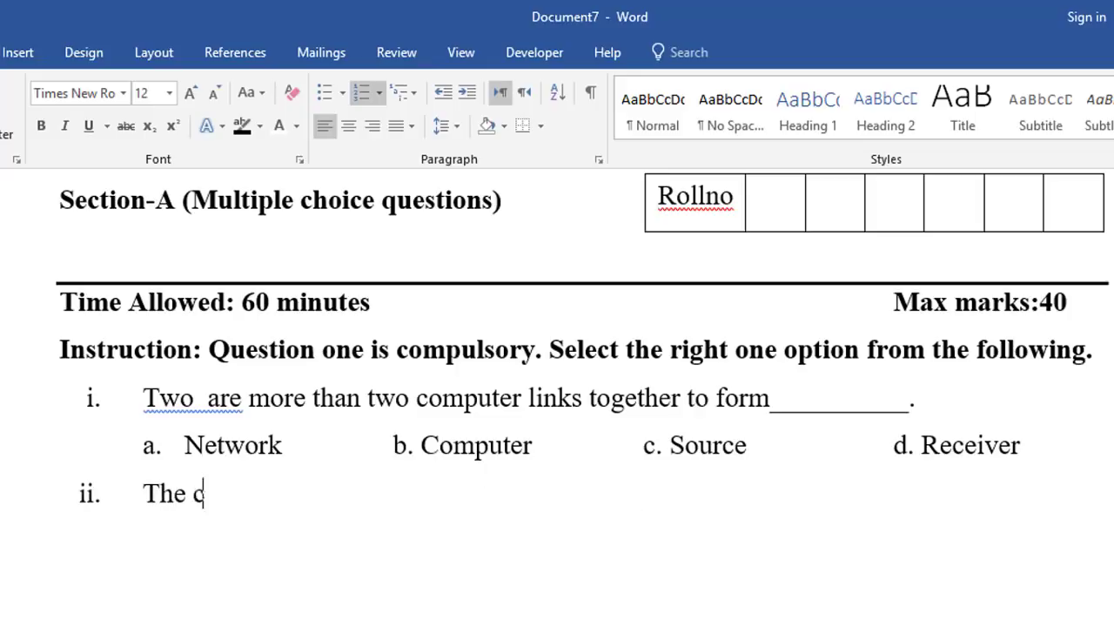
type("apacity")
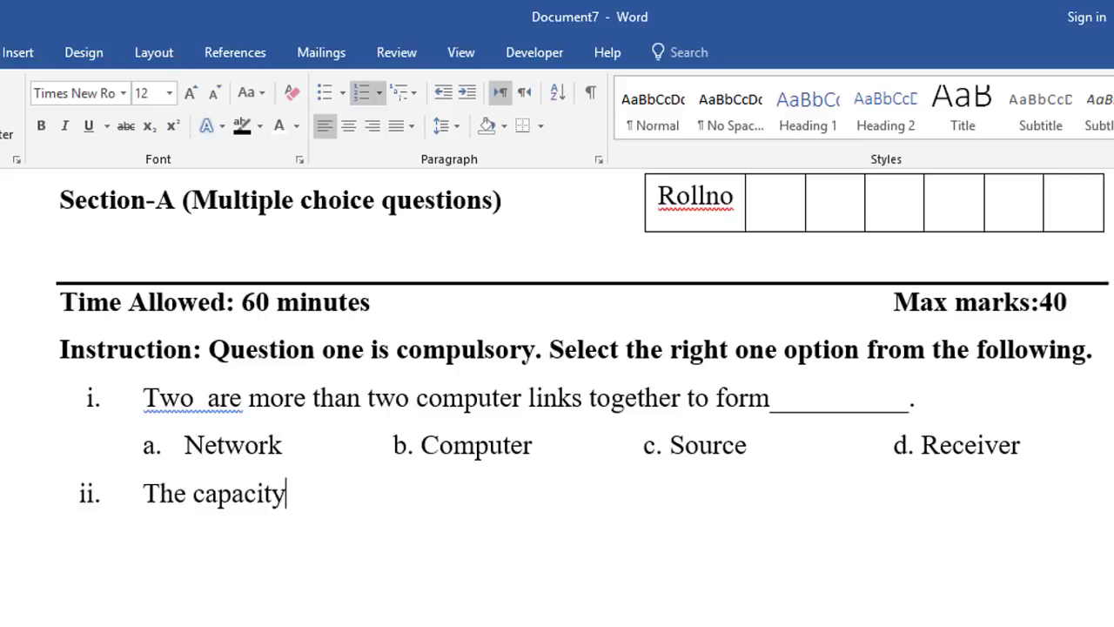
type(" of ")
type("3")
type(".5")
type("\" ")
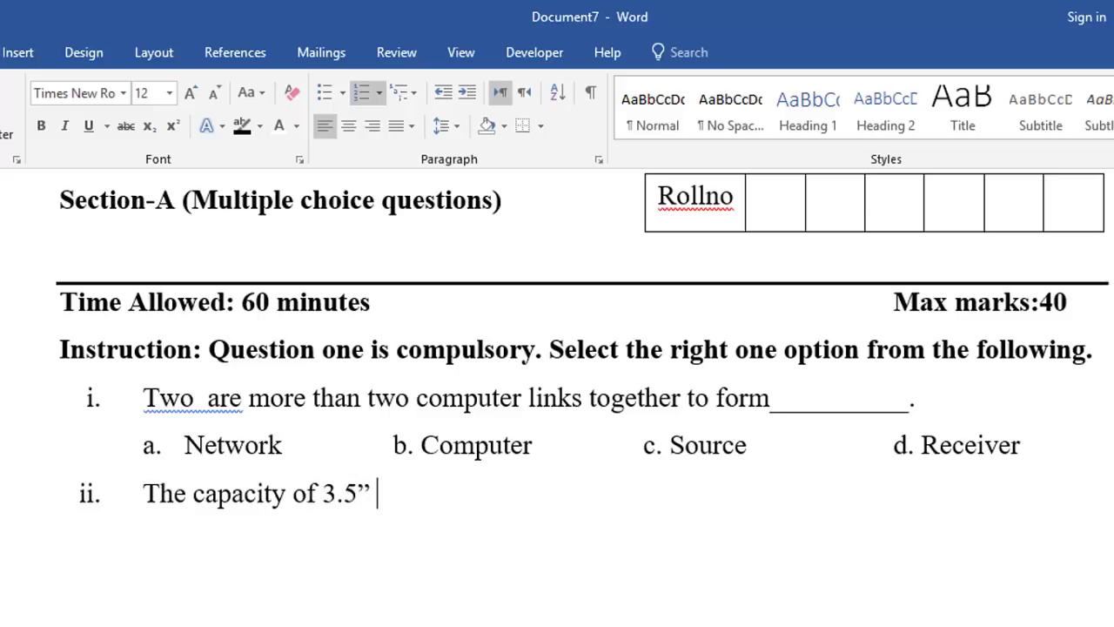
type("f")
type("lopy")
key("BackSpace")
key("BackSpace")
type("pp")
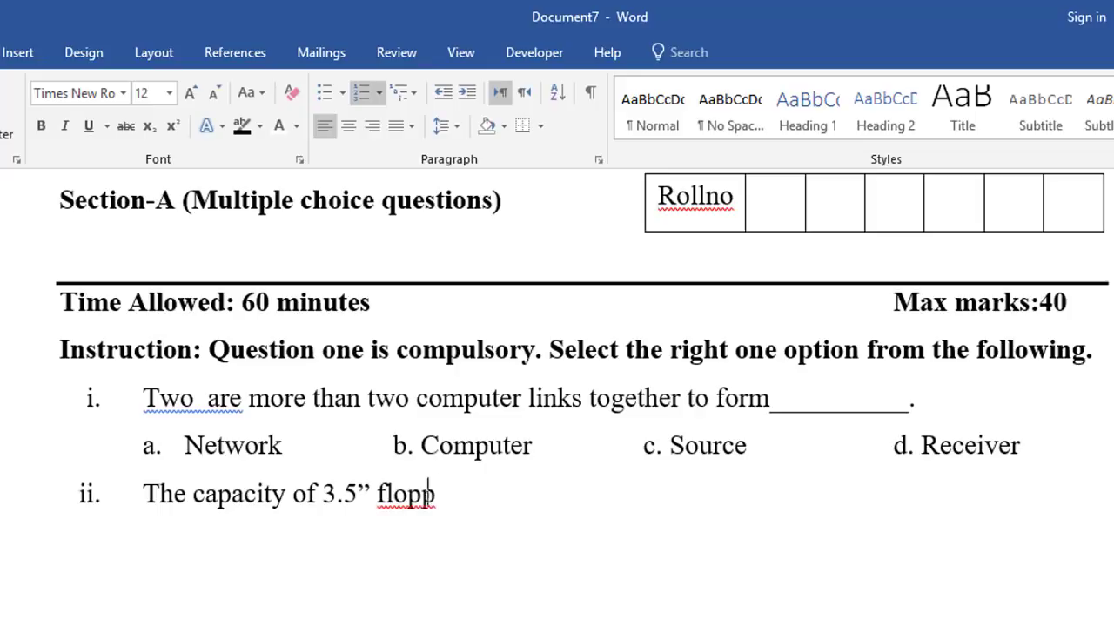
type("y disk")
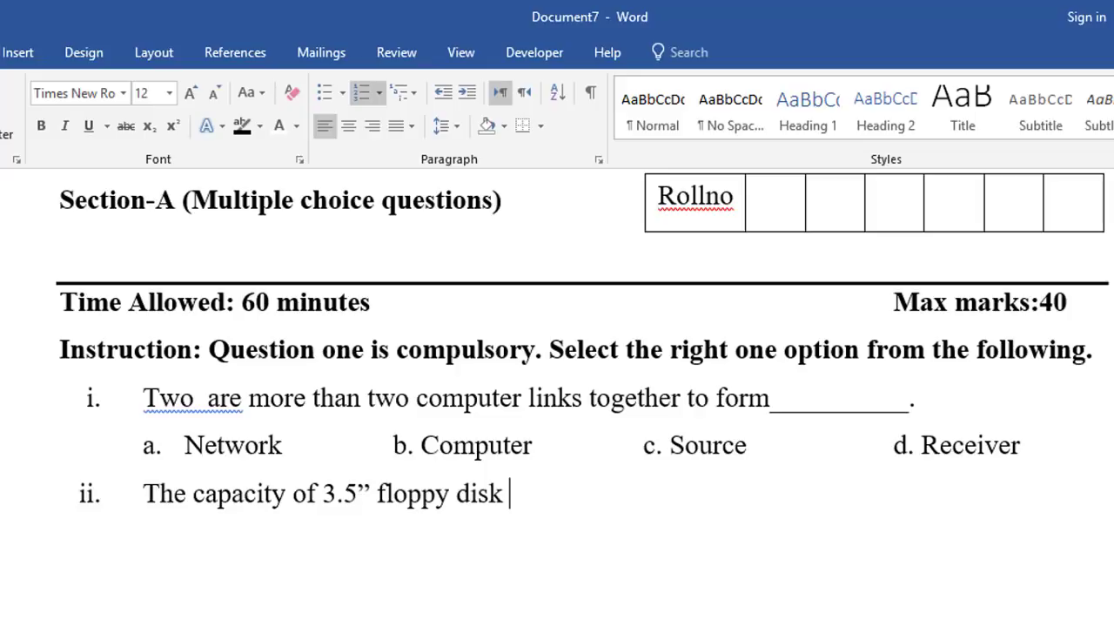
type(" is ")
type("__________")
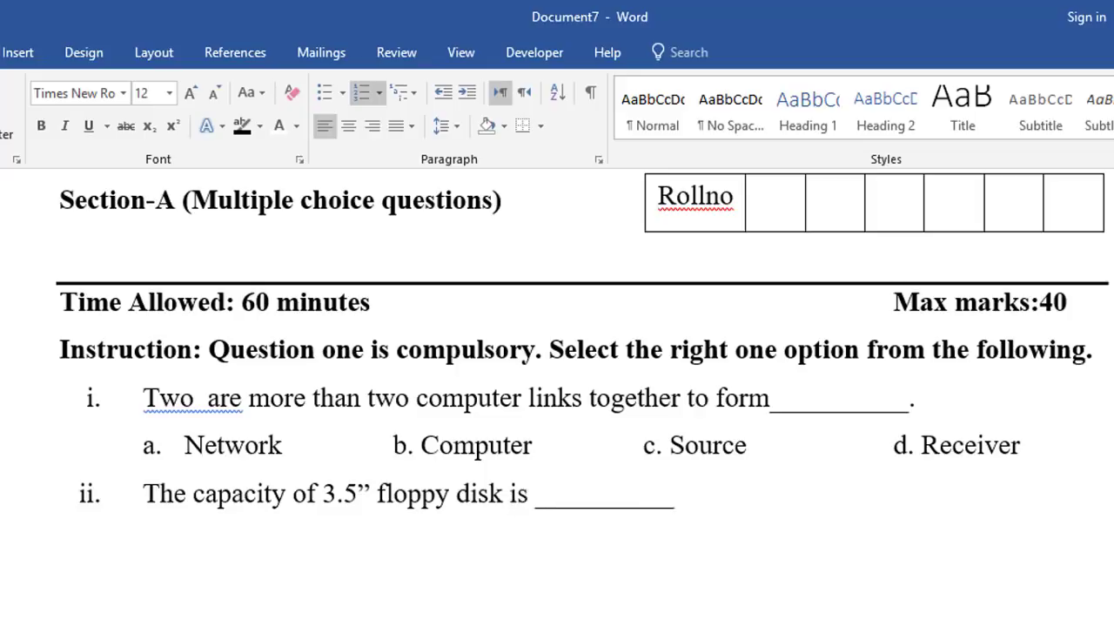
Start an unnumbered line below and type option 'a. 1.40MB'.
key("Return")
key("BackSpace")
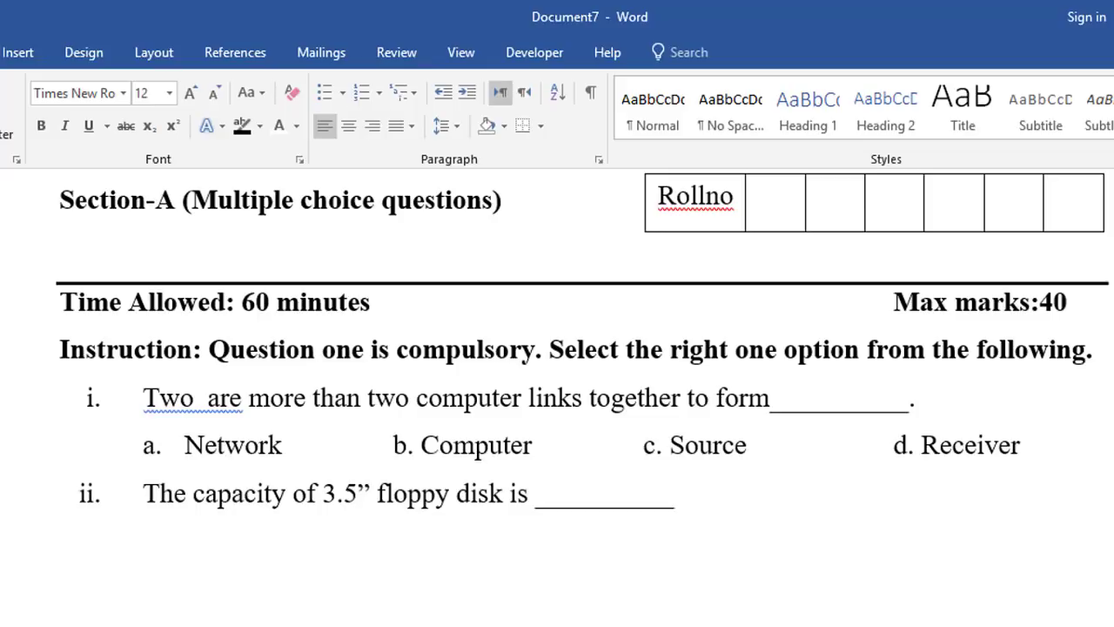
type("a. ")
type("1.40")
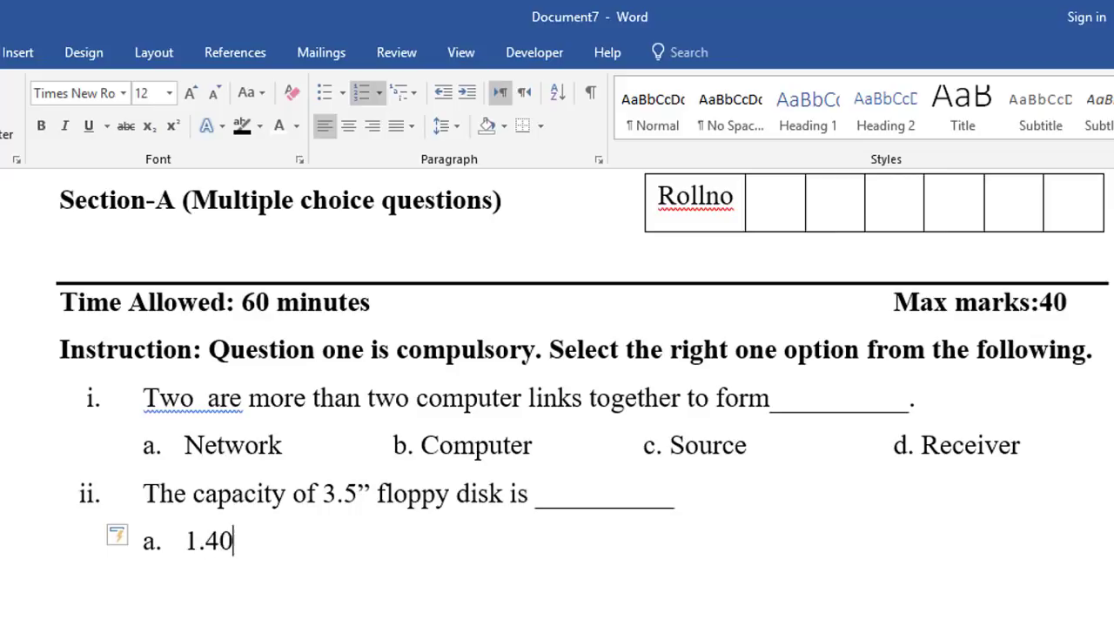
type("M")
type("B")
Add options b. 1.4MB, c. 1.55MB and d. 1.40GB, separated by tabs.
key("Tab")
type("b. ")
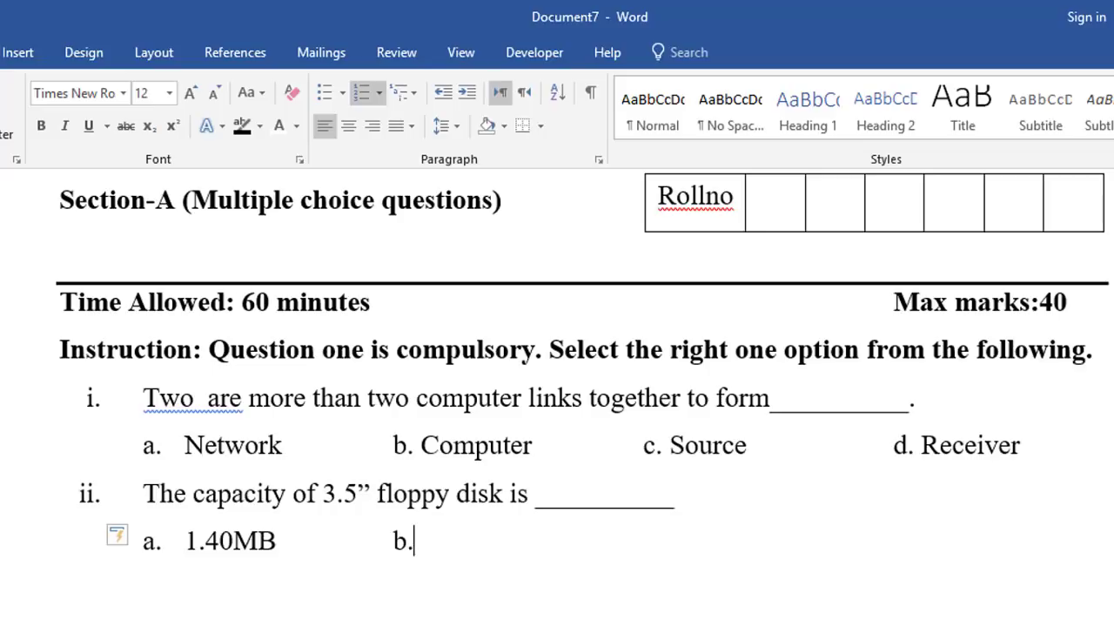
type("1.")
type("4")
type("MB")
key("Tab")
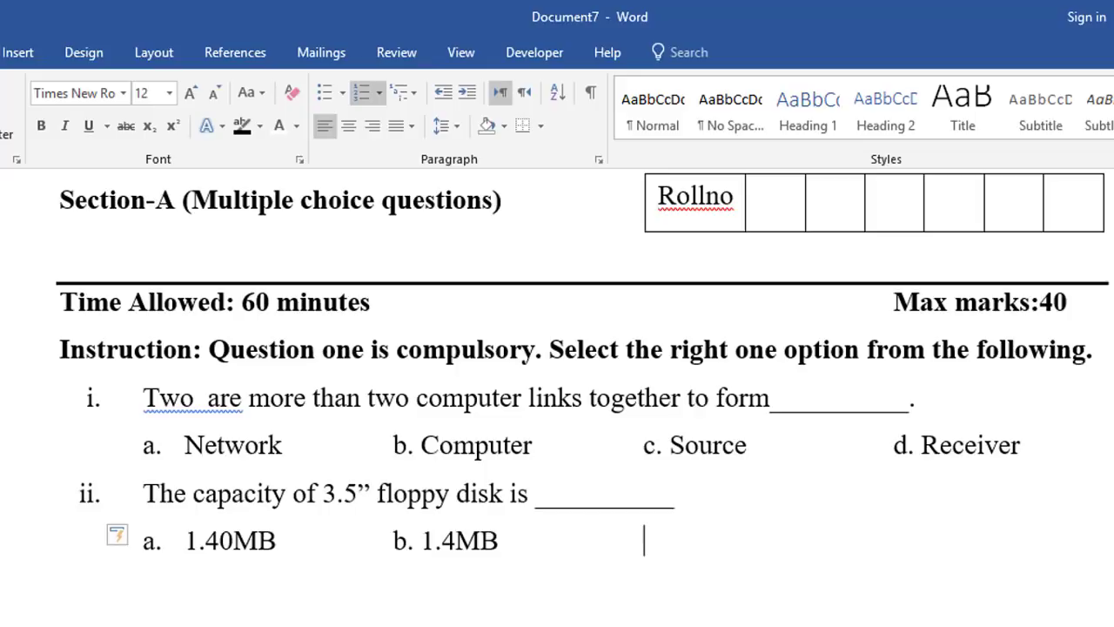
type("c.")
type(" 1.5")
type("5MB")
key("Tab")
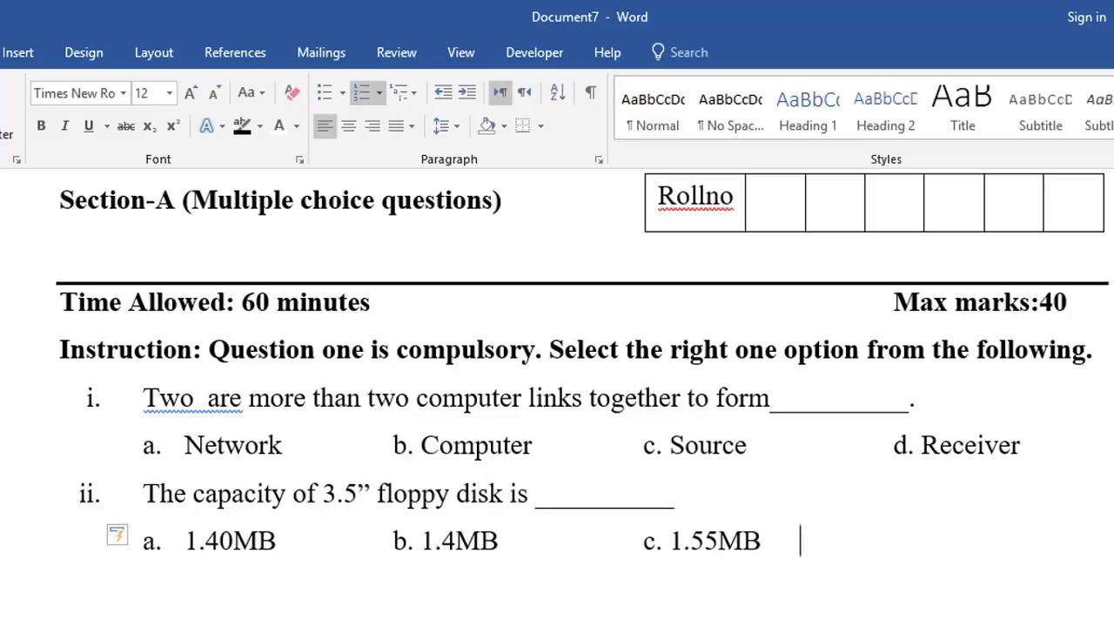
type("d. ")
type("1.4")
type("0GB")
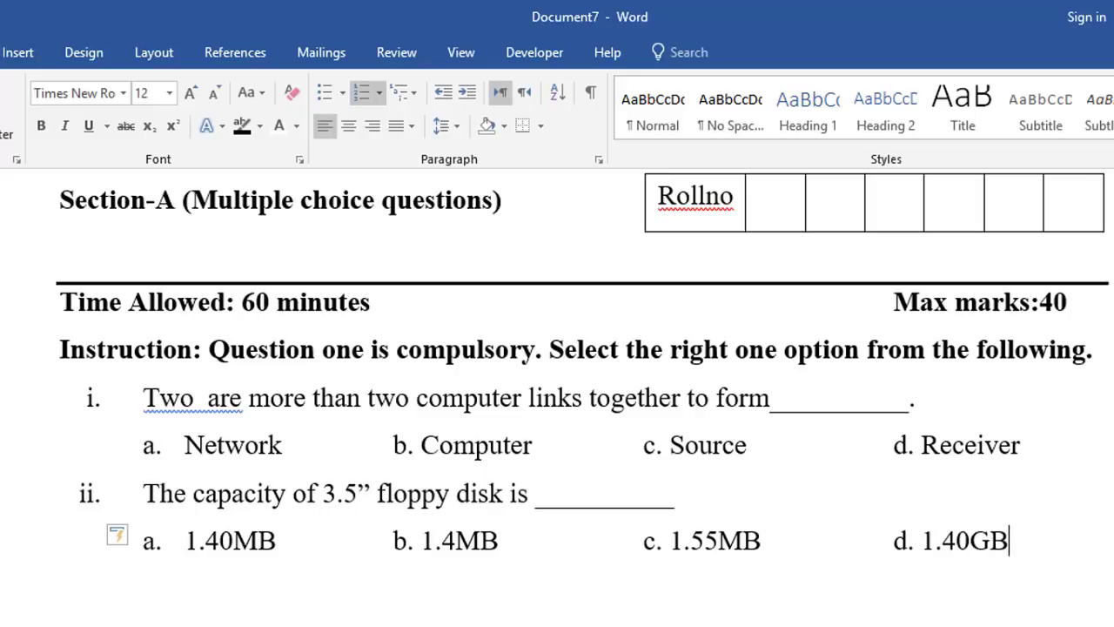
Start a new unlettered line and type 'iii.'.
scroll(557, 392, "down", 1)
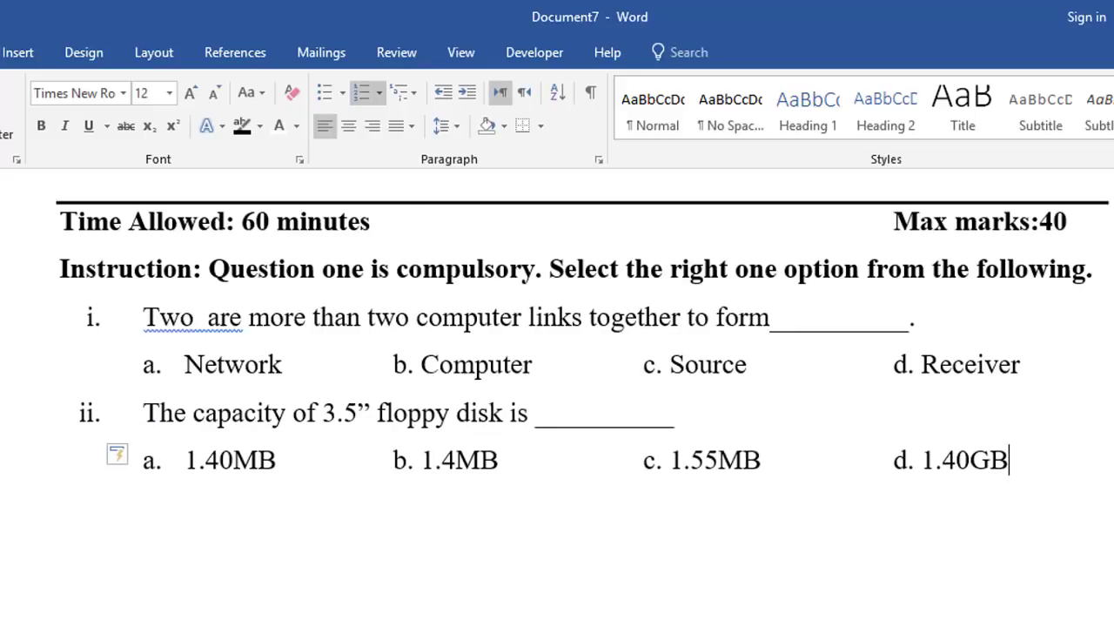
key("Return")
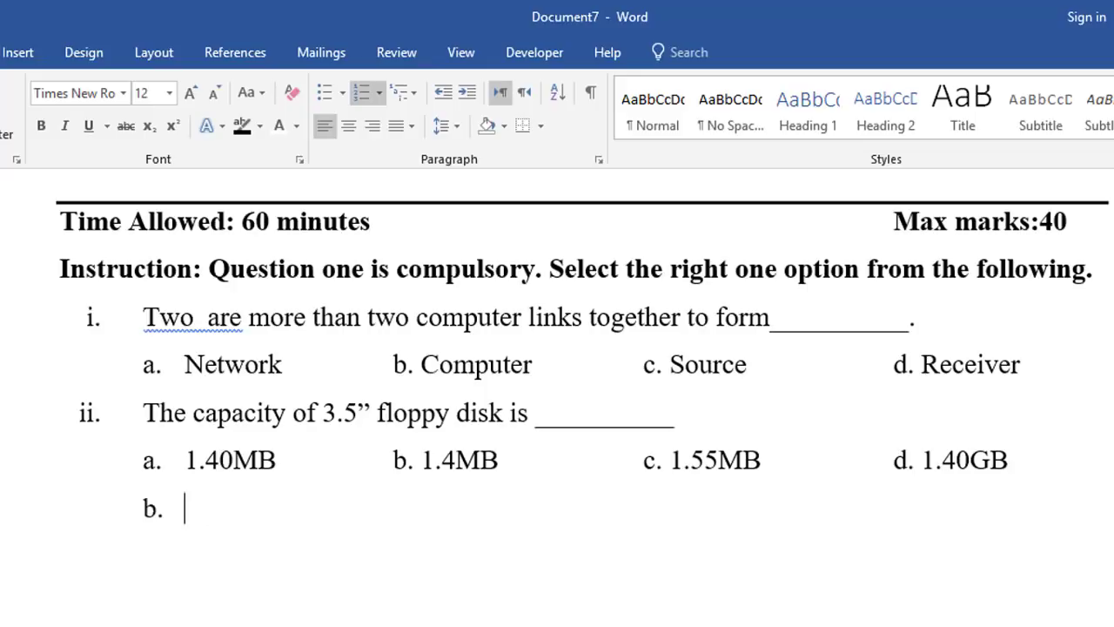
key("BackSpace")
key("BackSpace")
key("BackSpace")
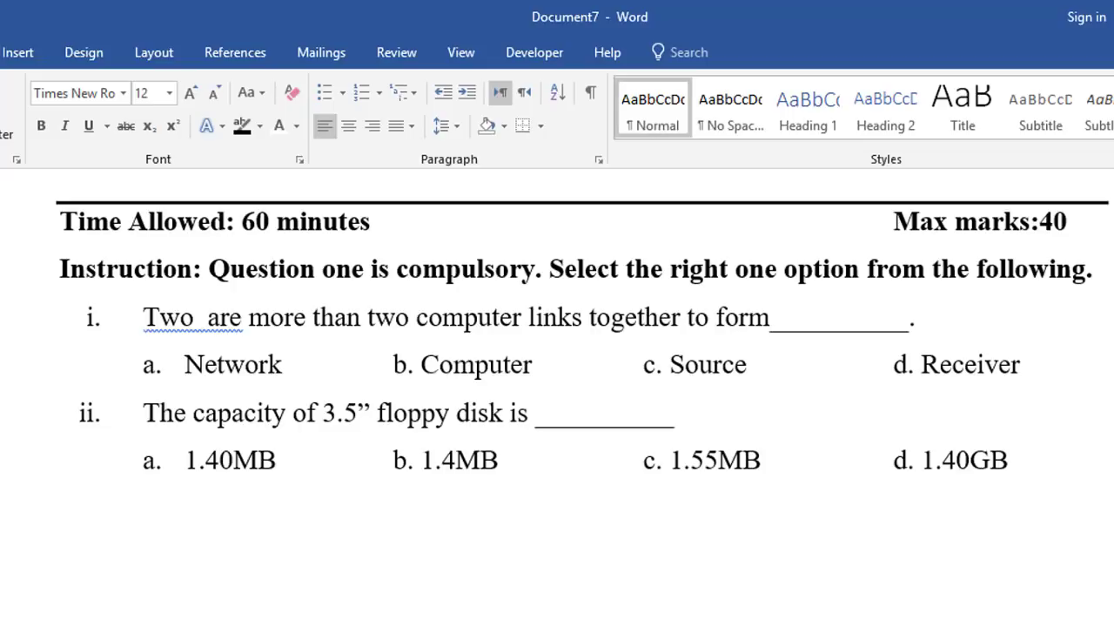
type("iii")
type(".")
Type question iii, 'The first computer introduce in Nepal was________.', and add an unnumbered line.
key("Tab")
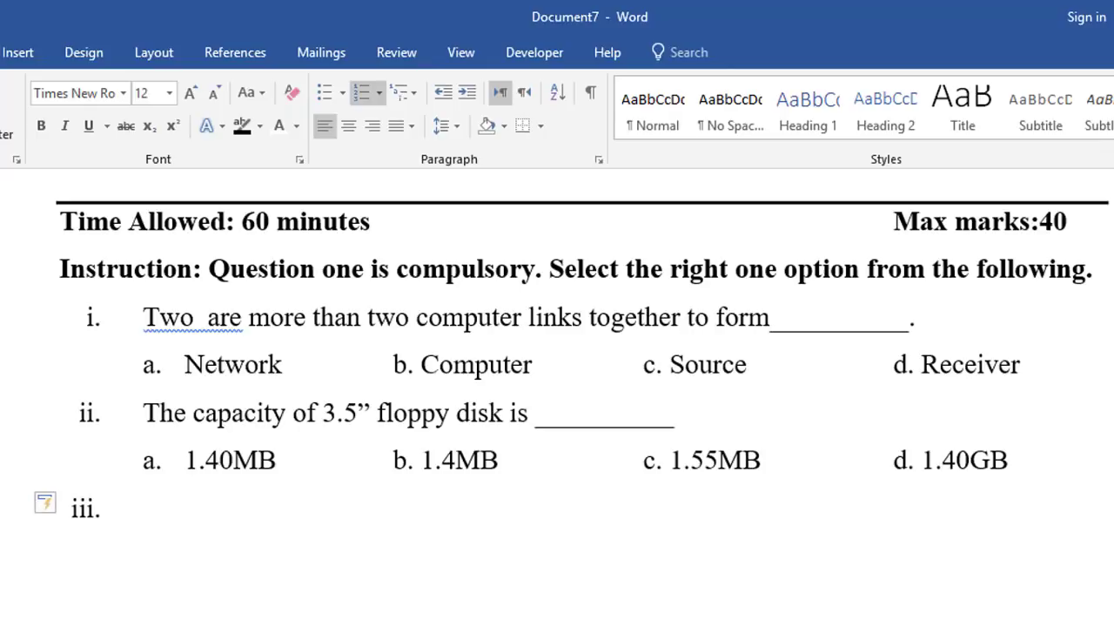
type("The fir")
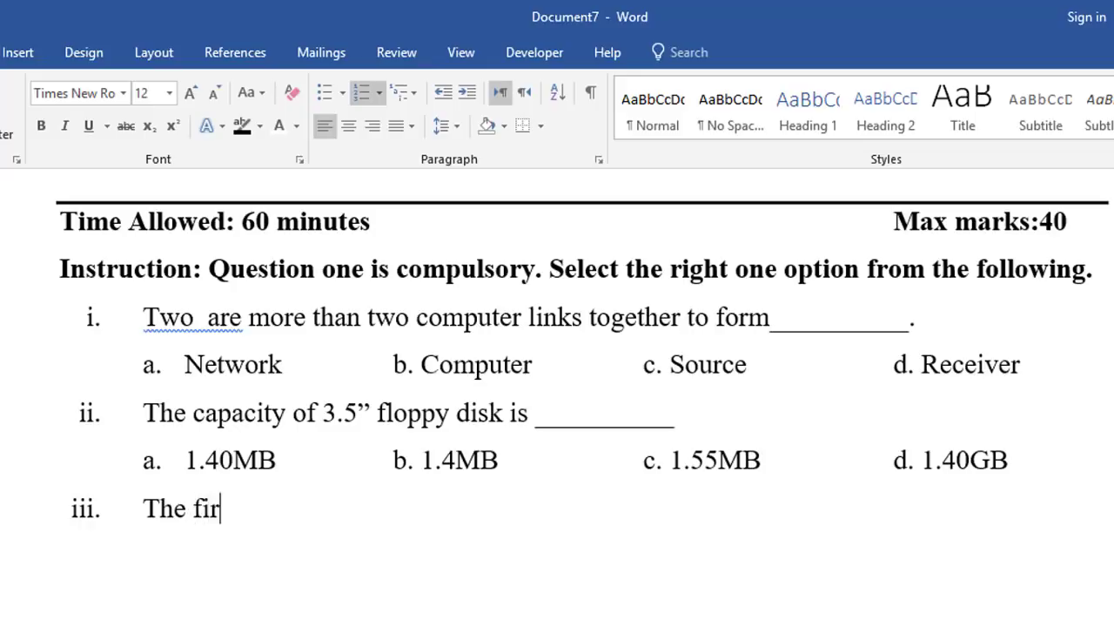
type("st comuter")
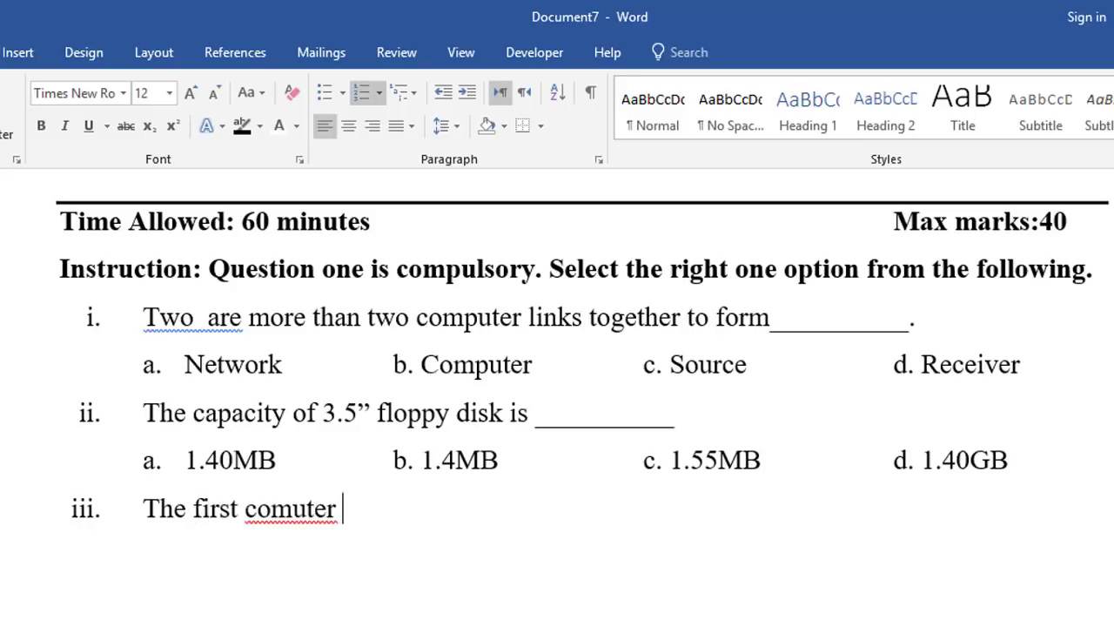
key("BackSpace")
key("BackSpace")
key("BackSpace")
key("BackSpace")
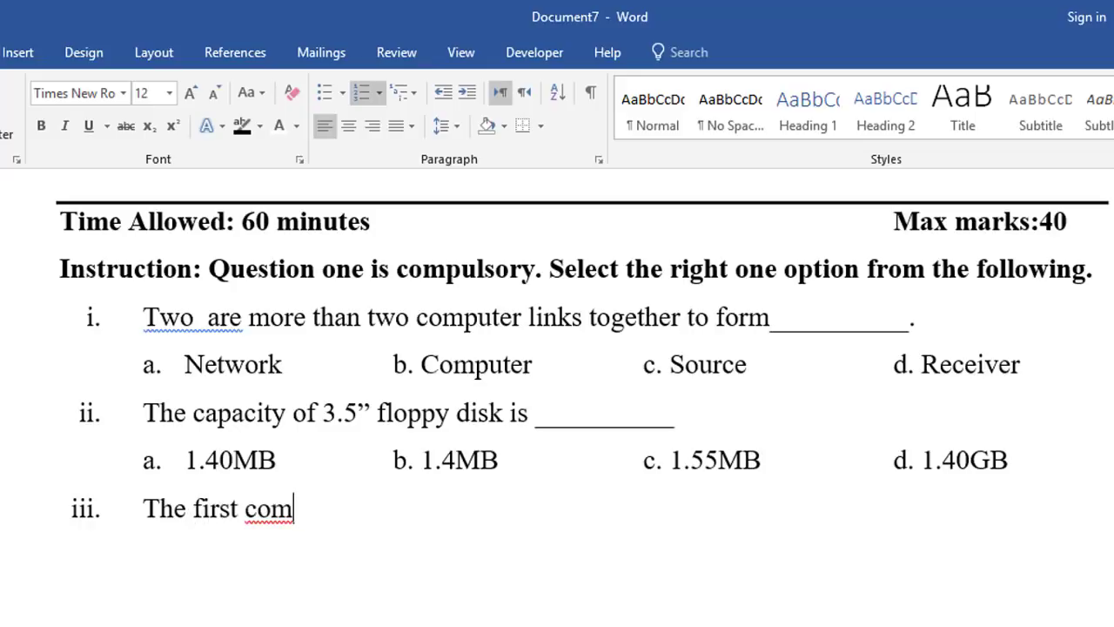
type("puter in")
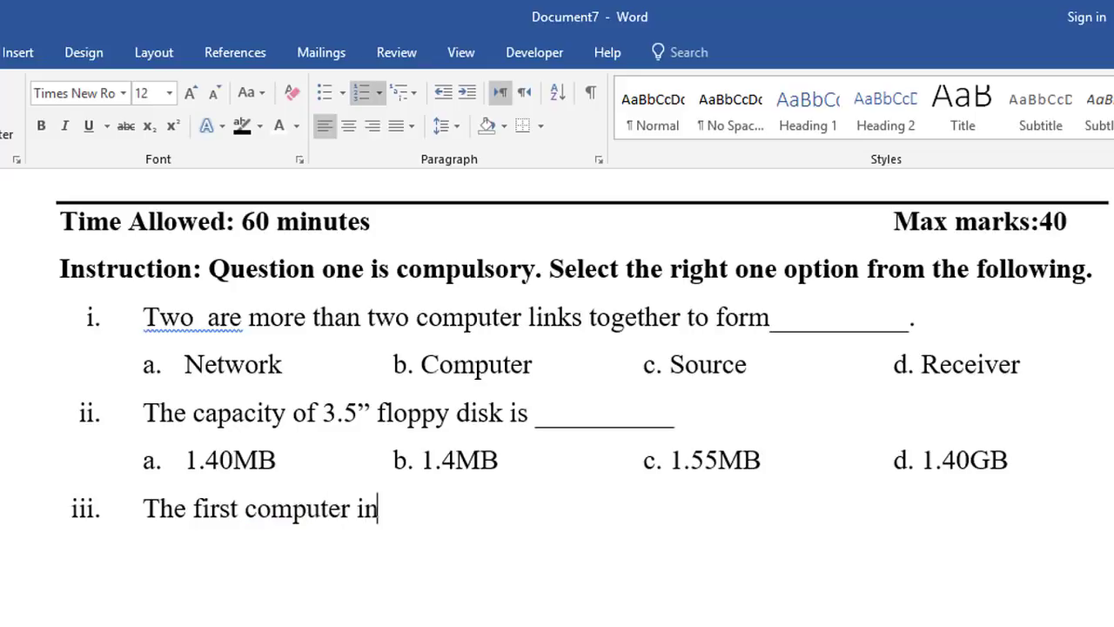
type("tro")
type("duce in ")
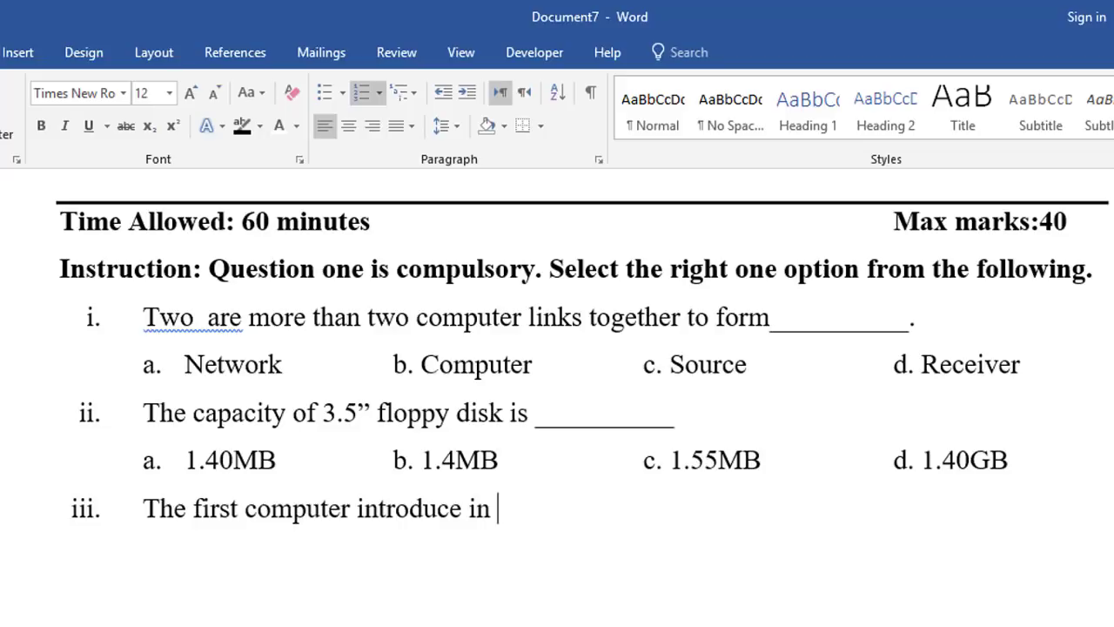
type("Nepal")
type("w")
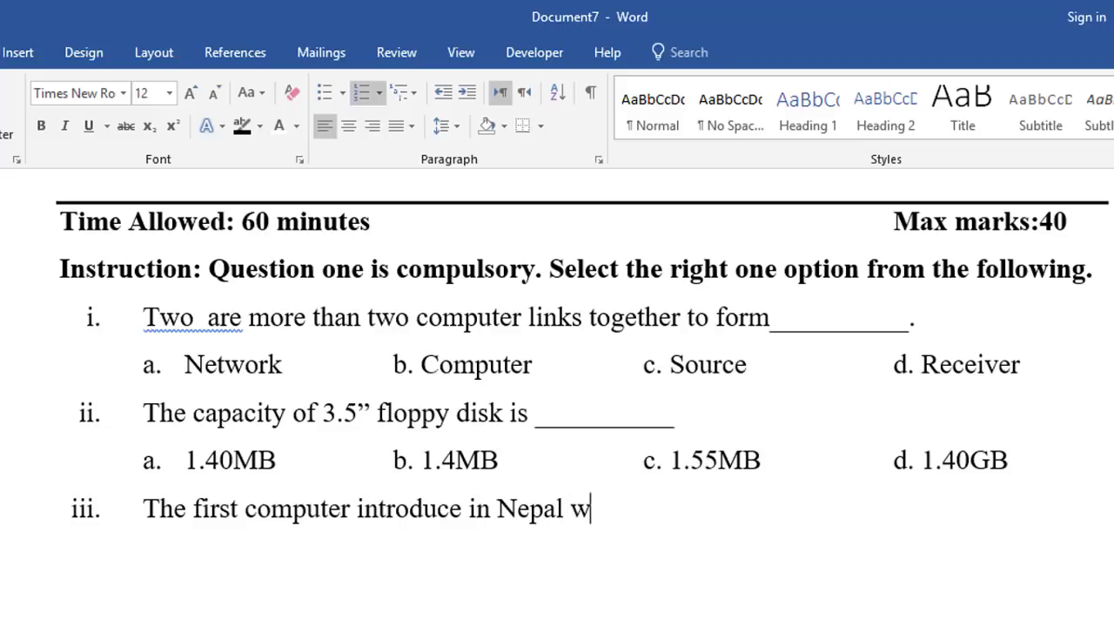
type("as__")
type("_______.")
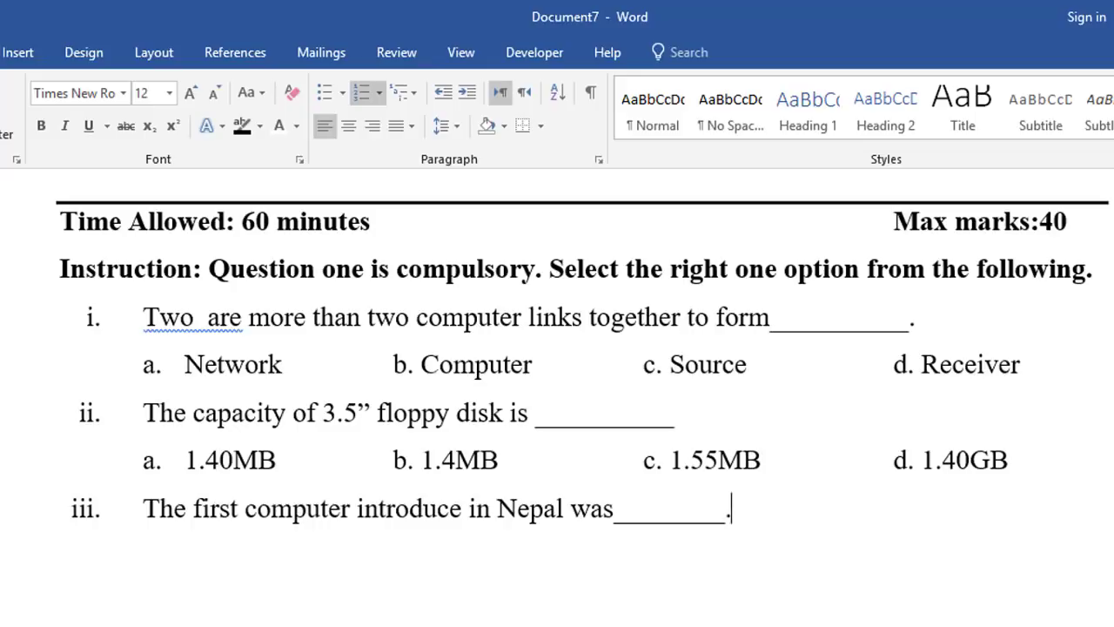
key("Return")
key("BackSpace")
Type tab-separated options a. IBM 1400, b. IBM 140, c. IBM 14000, d. IBM 14 on one line.
type("a.")
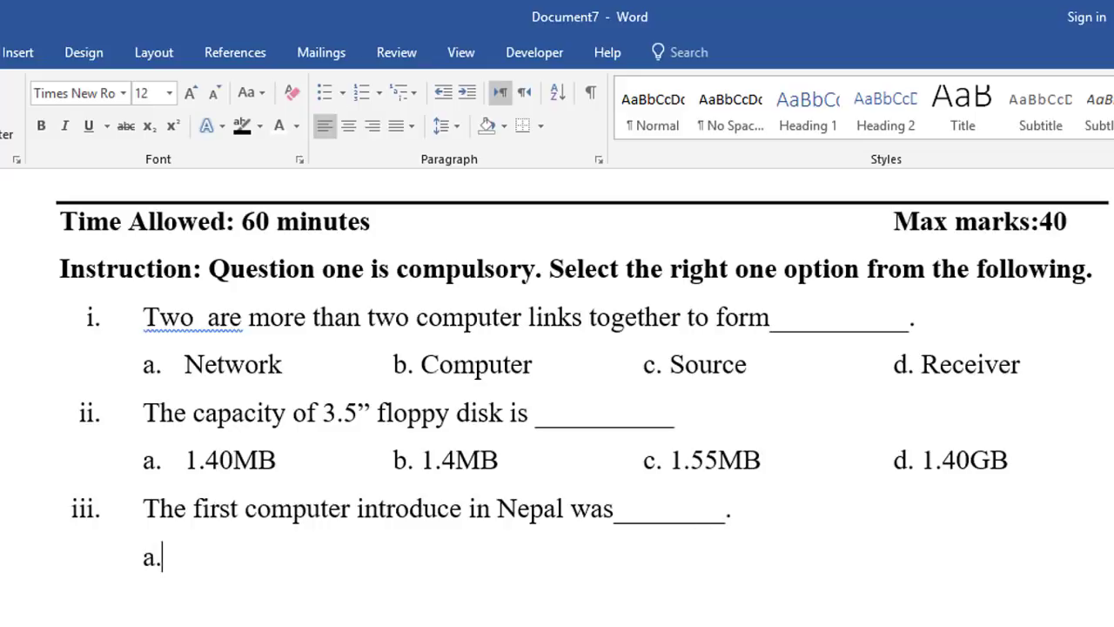
key("Tab")
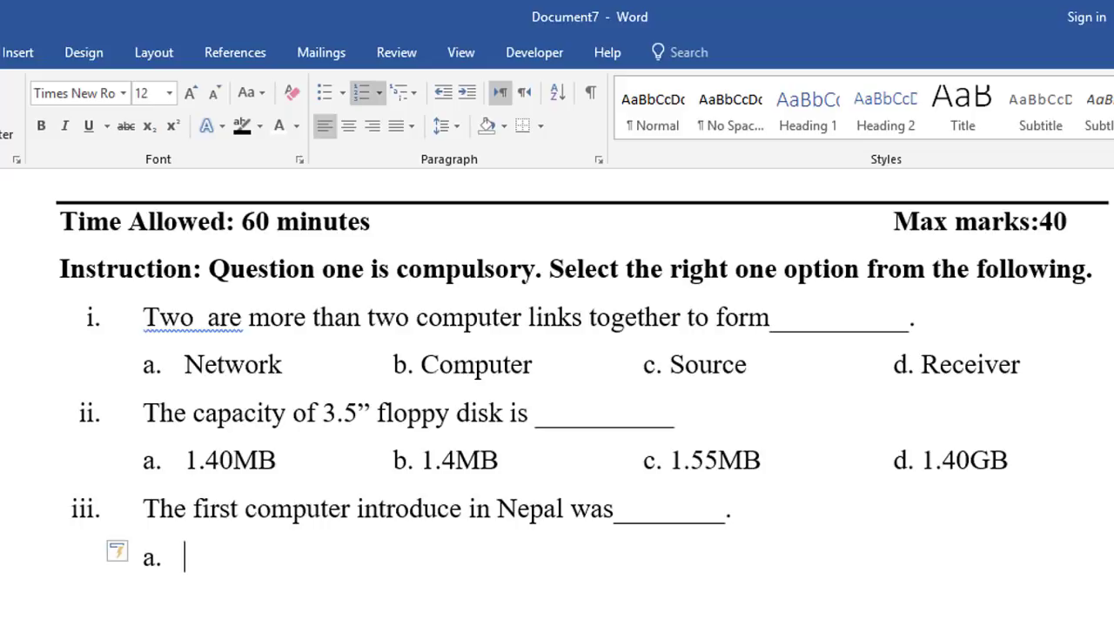
type("I")
type("BM 1400")
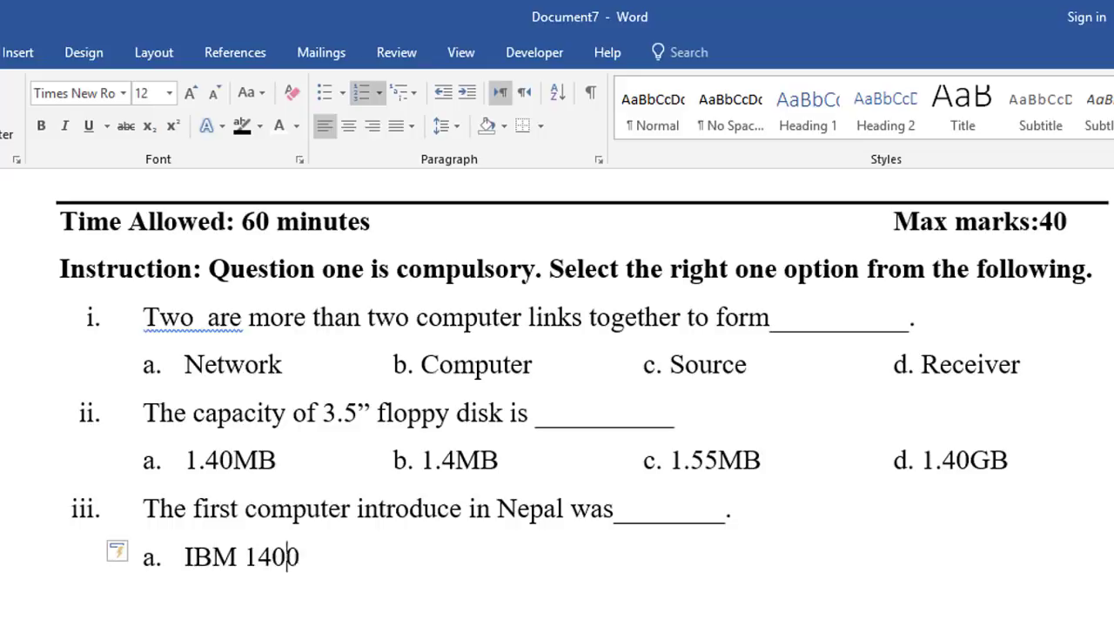
key("Tab")
type("b. ")
type("IBM")
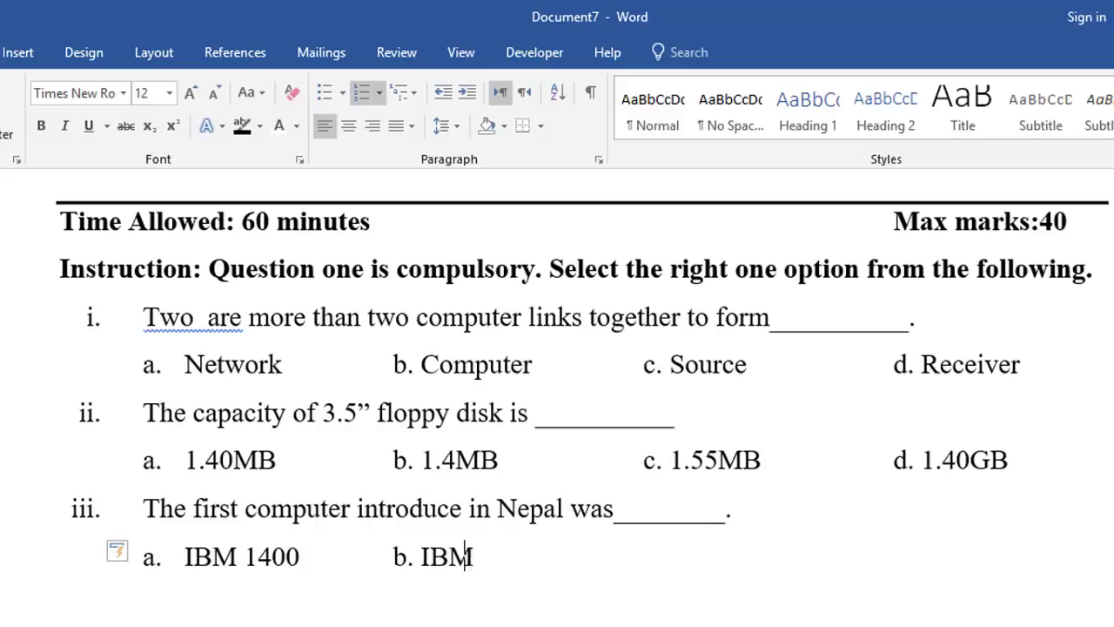
type(" 140")
key("Tab")
key("Tab")
type("c. I")
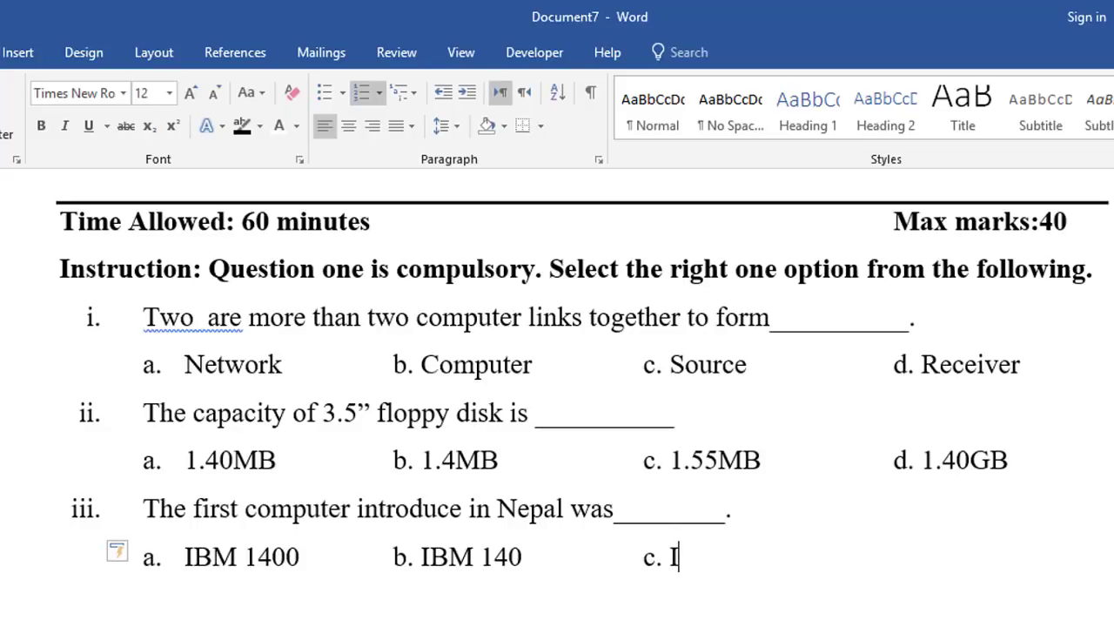
type("BM 1")
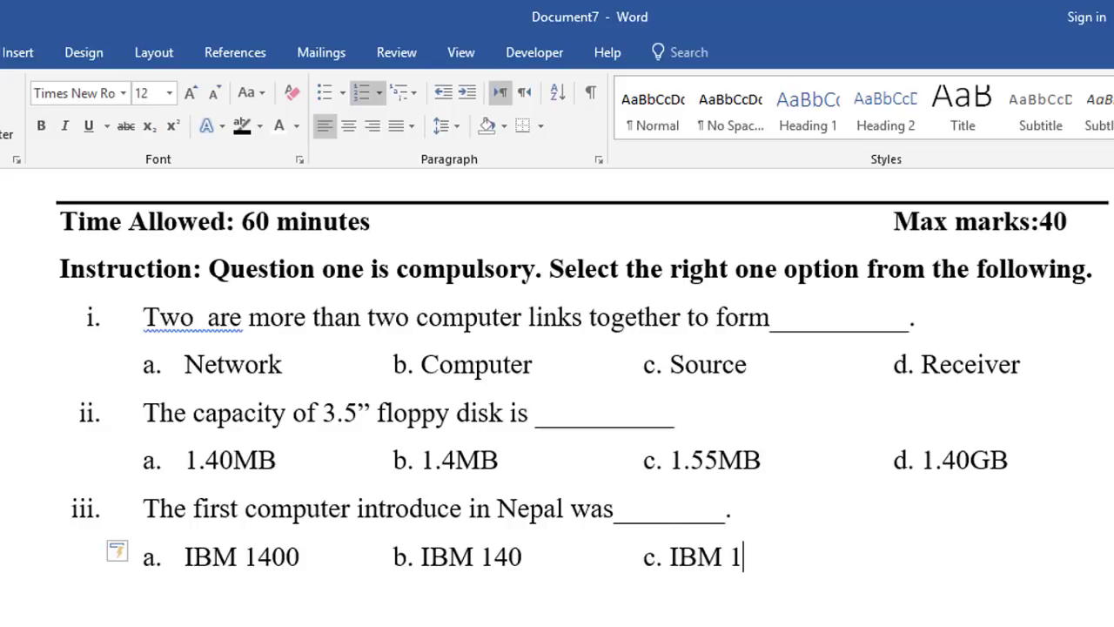
type("4")
type("000")
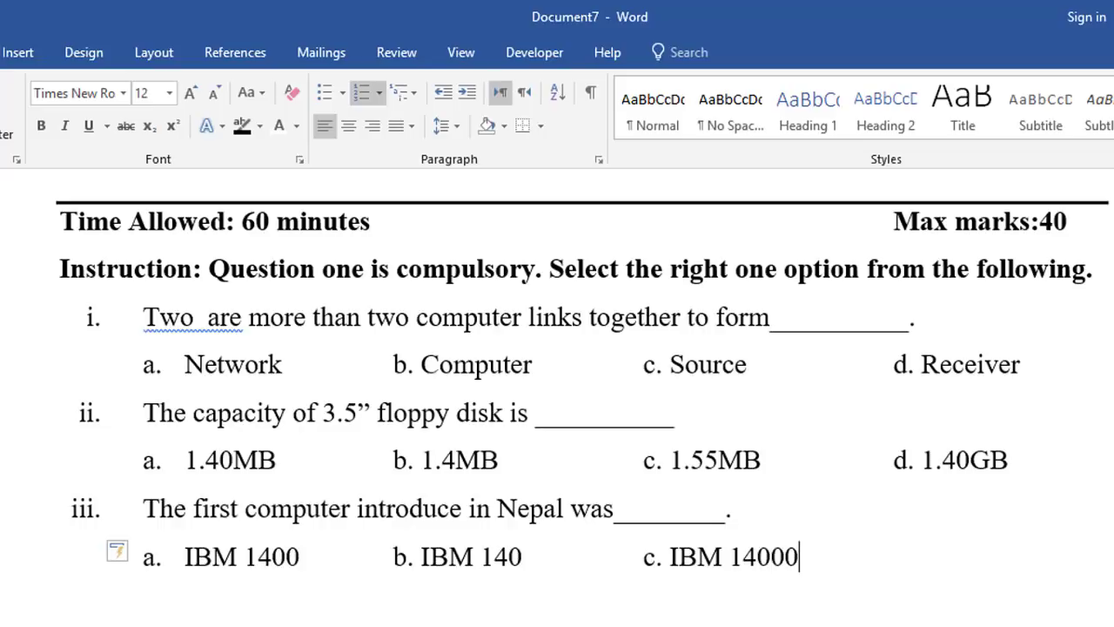
key("Tab")
type("d. ")
type("IBM ")
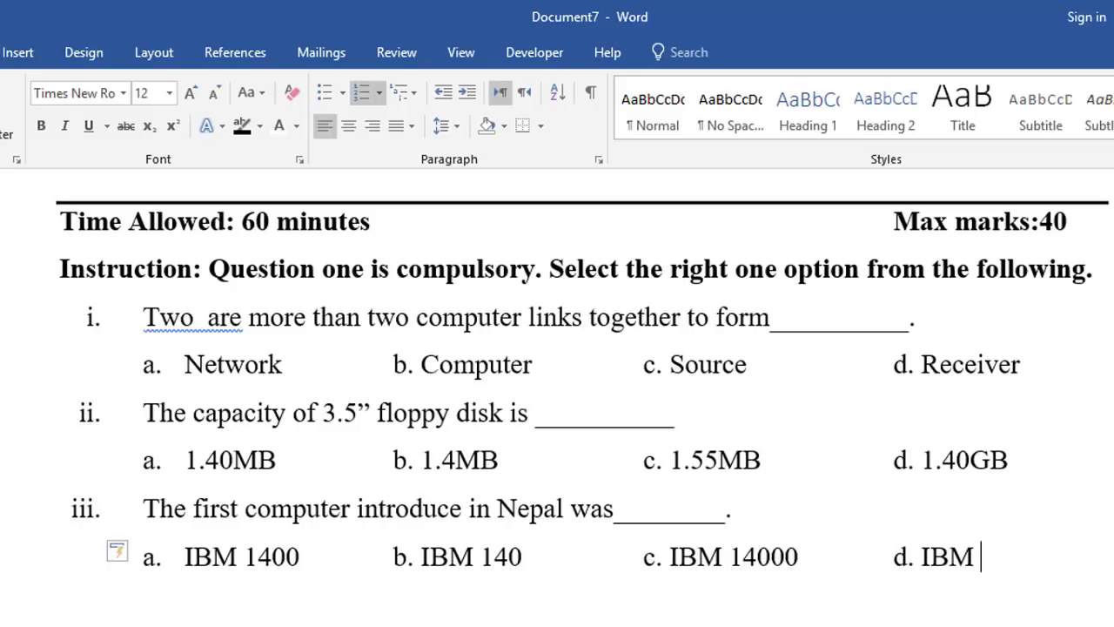
type("14")
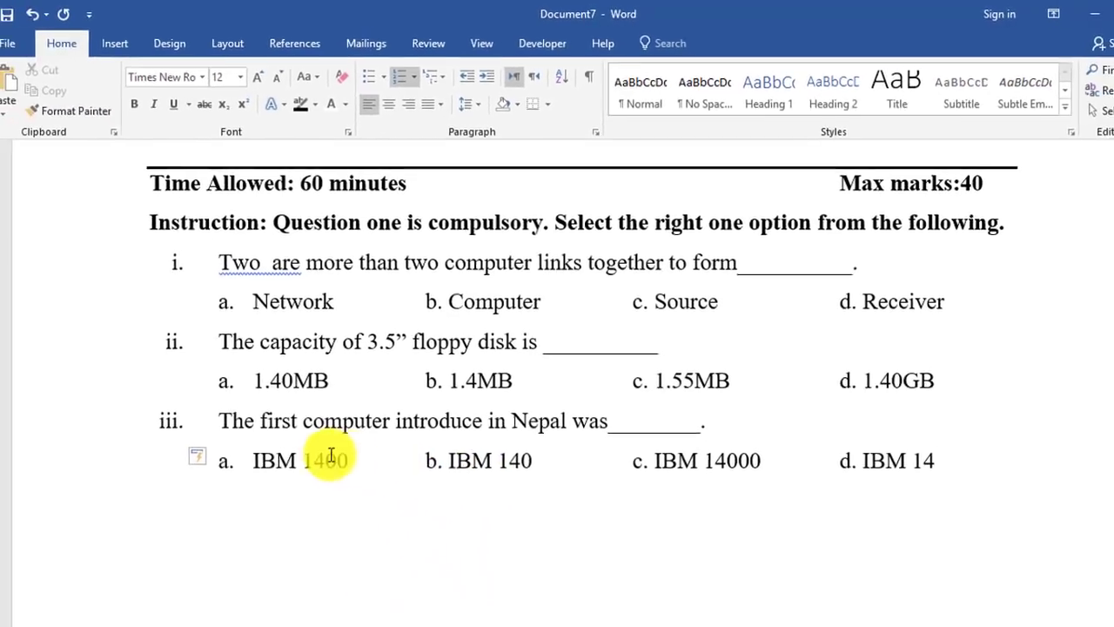
scroll(411, 450, "up", 2)
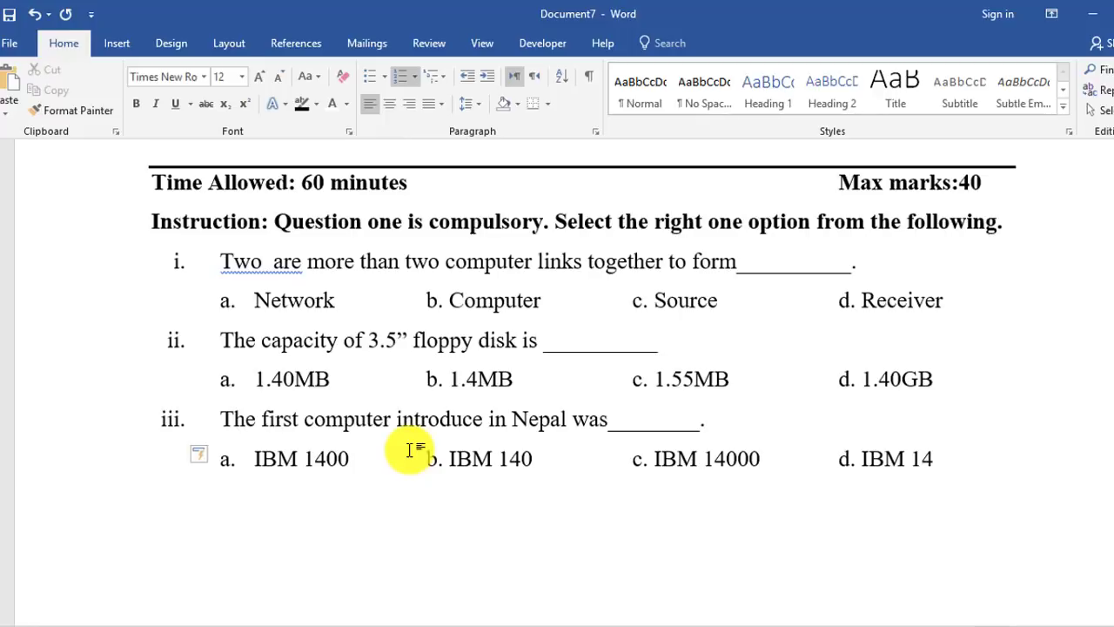
scroll(411, 450, "up", 3)
scroll(411, 450, "up", 2)
scroll(408, 450, "up", 3)
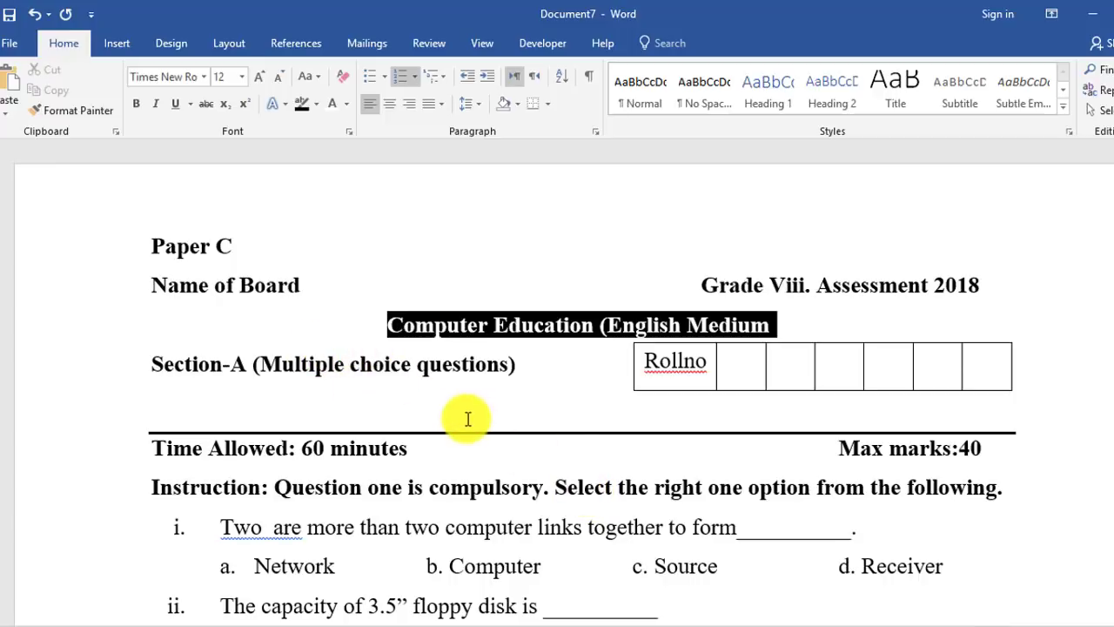
scroll(466, 427, "down", 2)
scroll(455, 423, "down", 2)
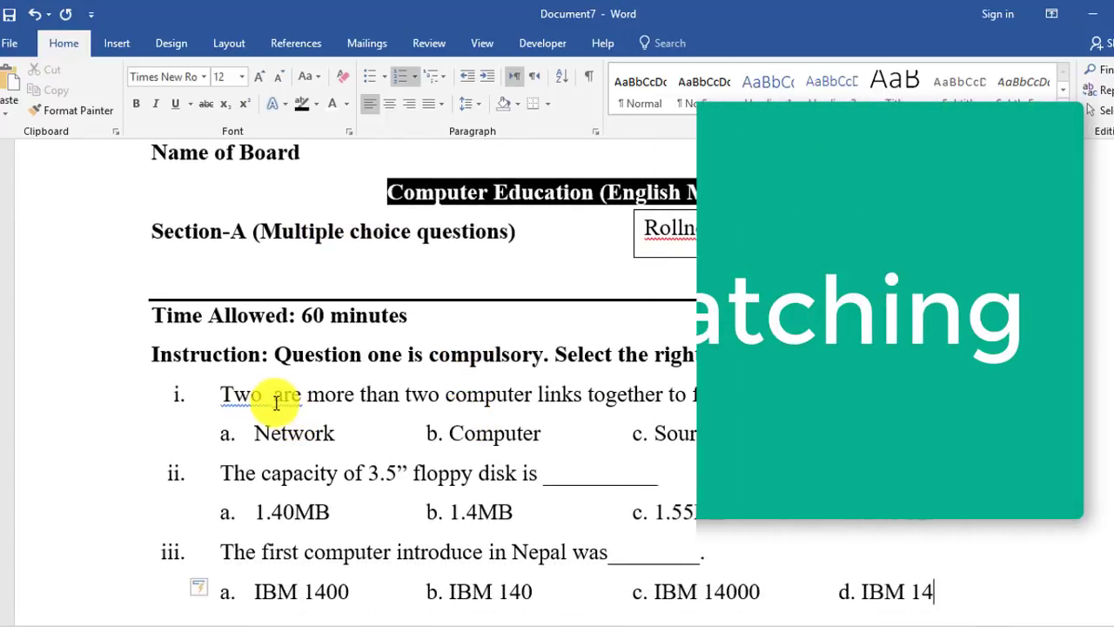